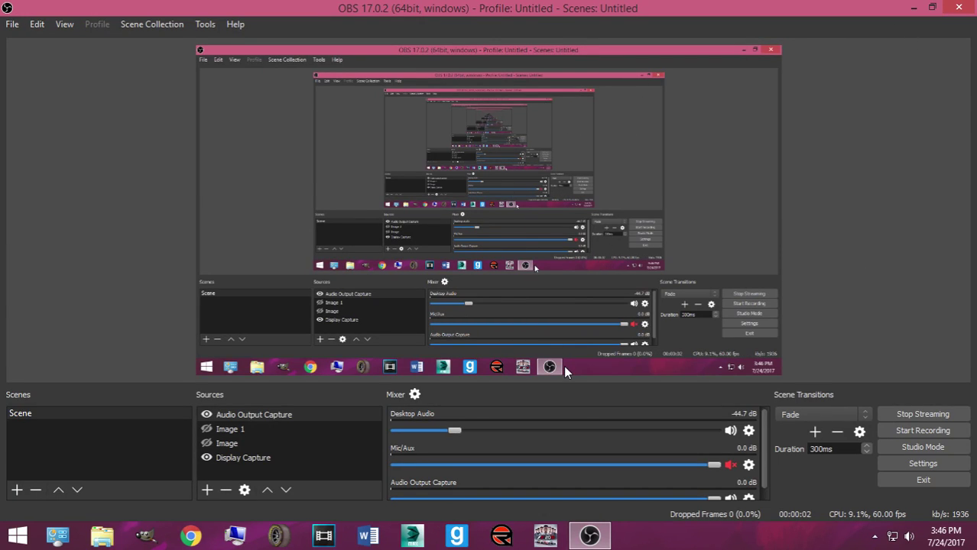
Step: Unmute the Mic/Aux input in the OBS Studio mixer
left_click(730, 465)
Step: Minimize OBS and launch 3ds Max 2014 from the taskbar
left_click(914, 7)
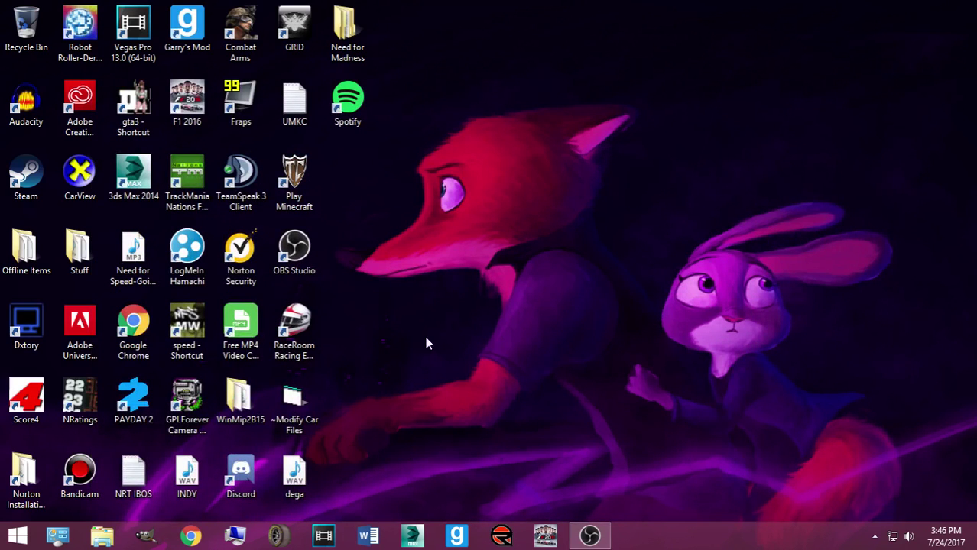
left_click(413, 535)
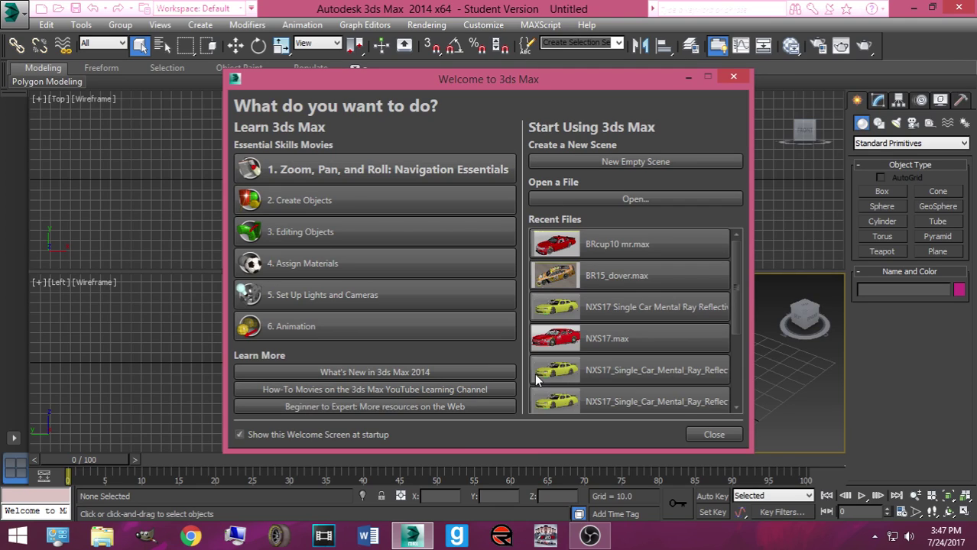
Step: Open BRcup10 mr.max from Recent Files, continuing past the missing external files warning
left_click(549, 253)
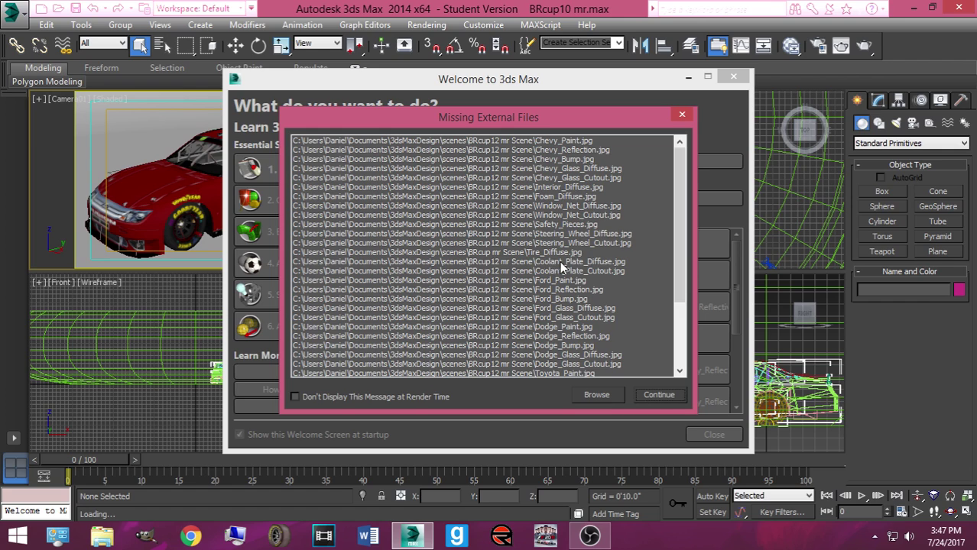
left_click(654, 395)
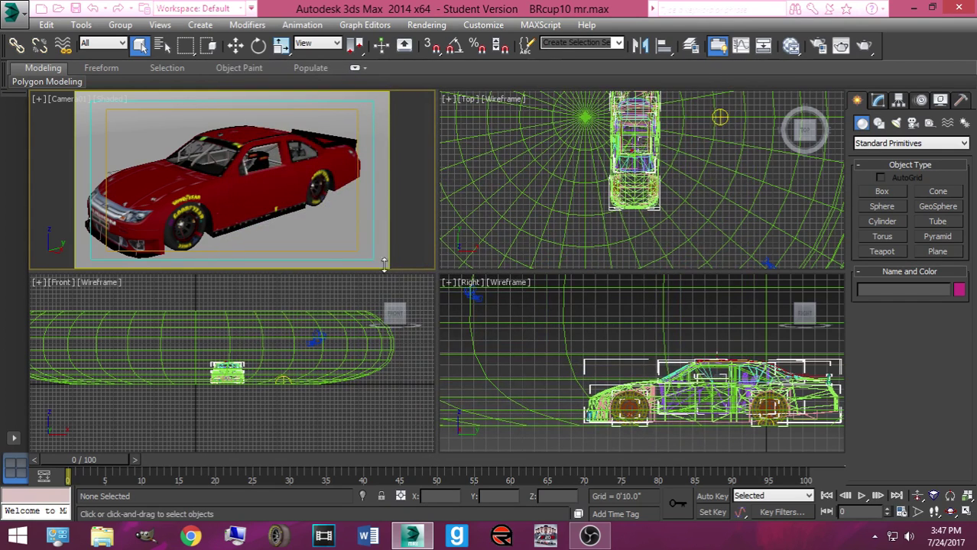
left_click(191, 536)
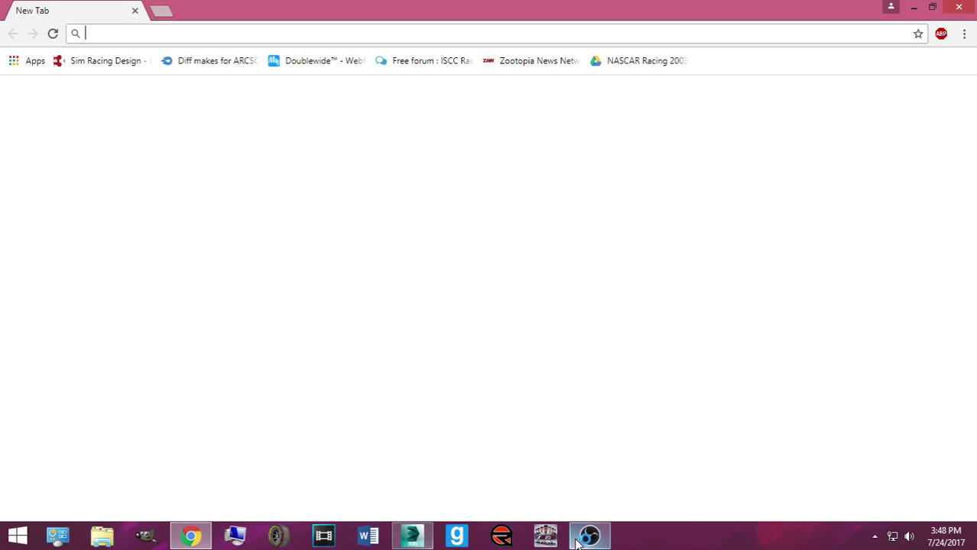
Step: Toggle the Image and Image 1 overlays in OBS, leaving both hidden
left_click(589, 536)
left_click(215, 431)
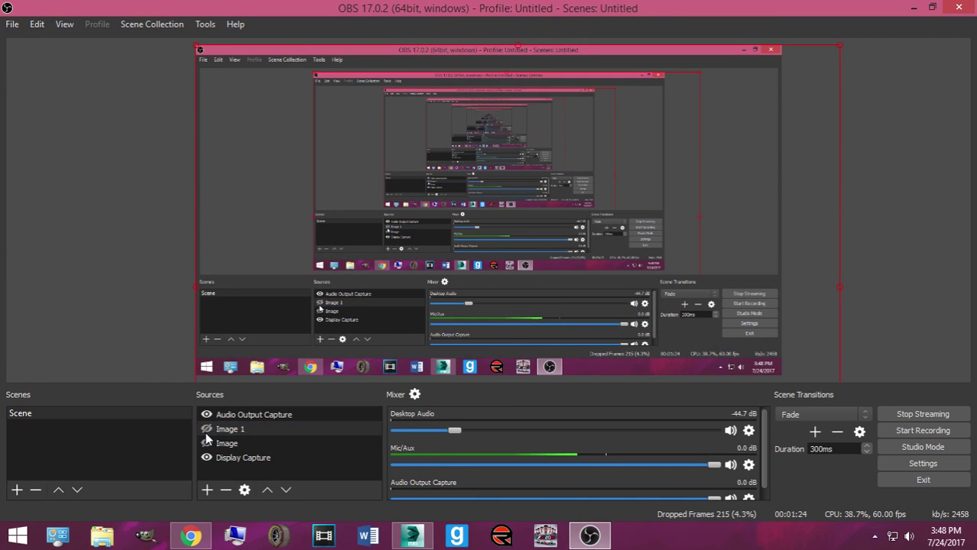
left_click(206, 443)
left_click(206, 443)
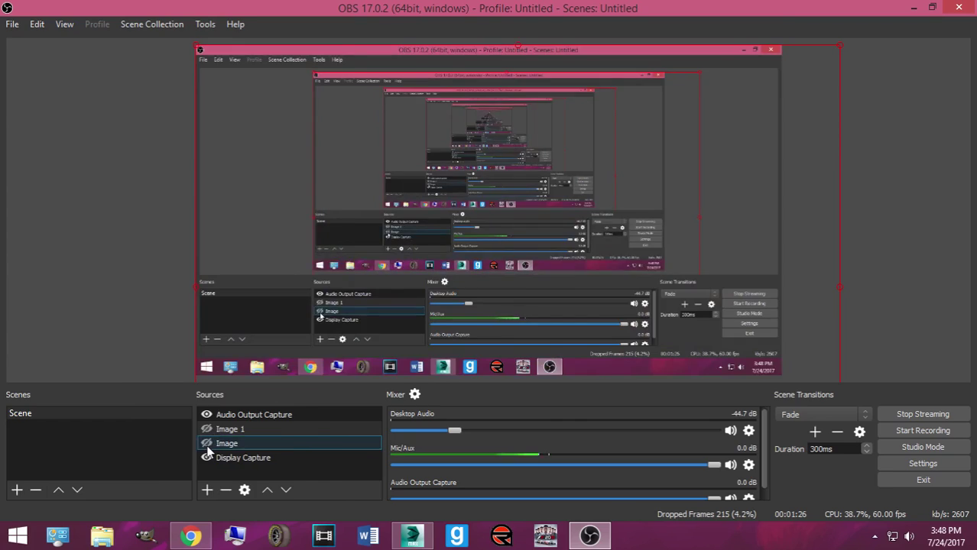
left_click(208, 430)
left_click(209, 429)
left_click(206, 443)
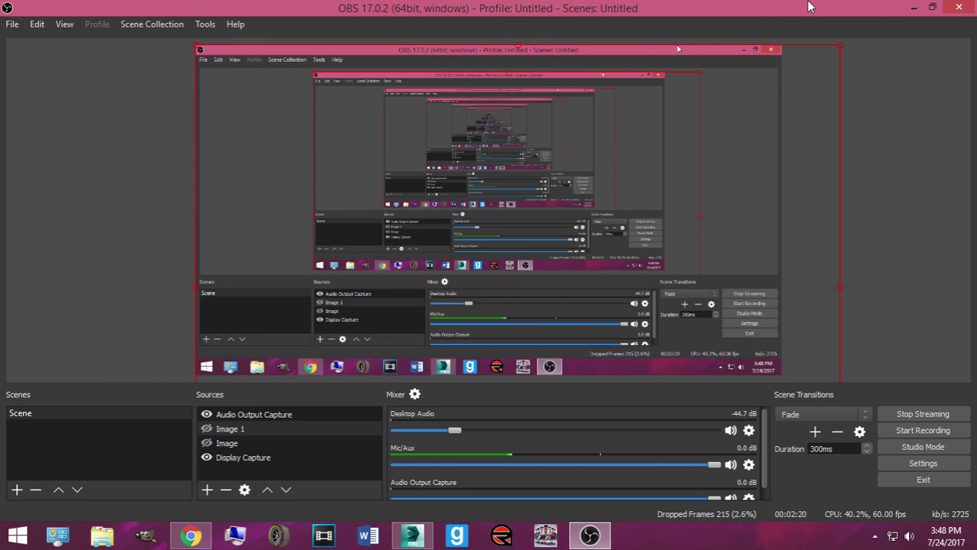
Step: From Chrome's full downloads list, reveal SCS_6_175.tga in its folder
key("alt+Tab")
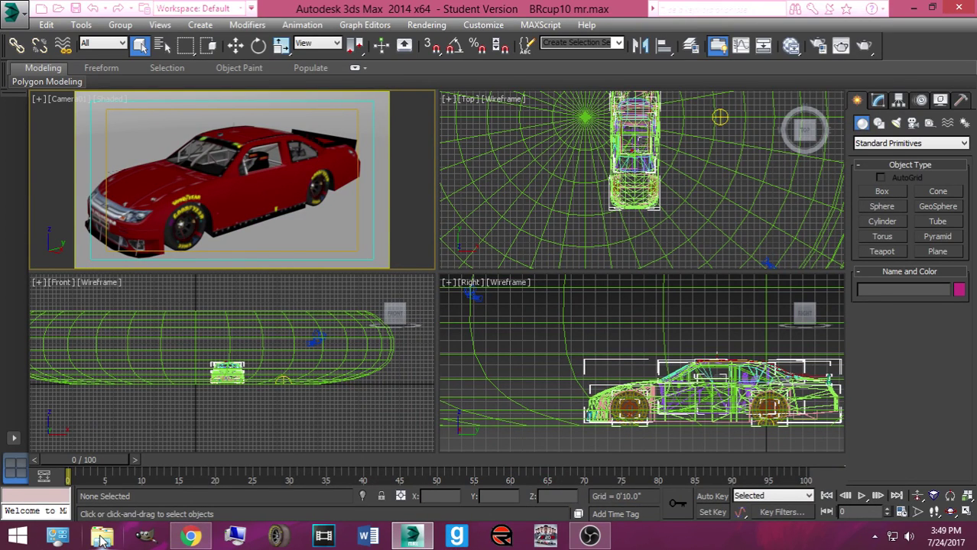
left_click(141, 497)
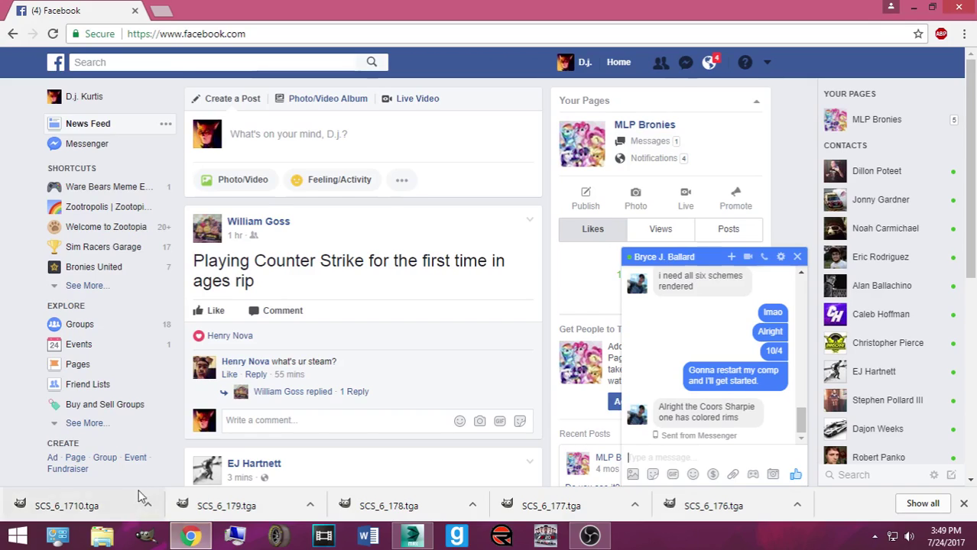
left_click(799, 506)
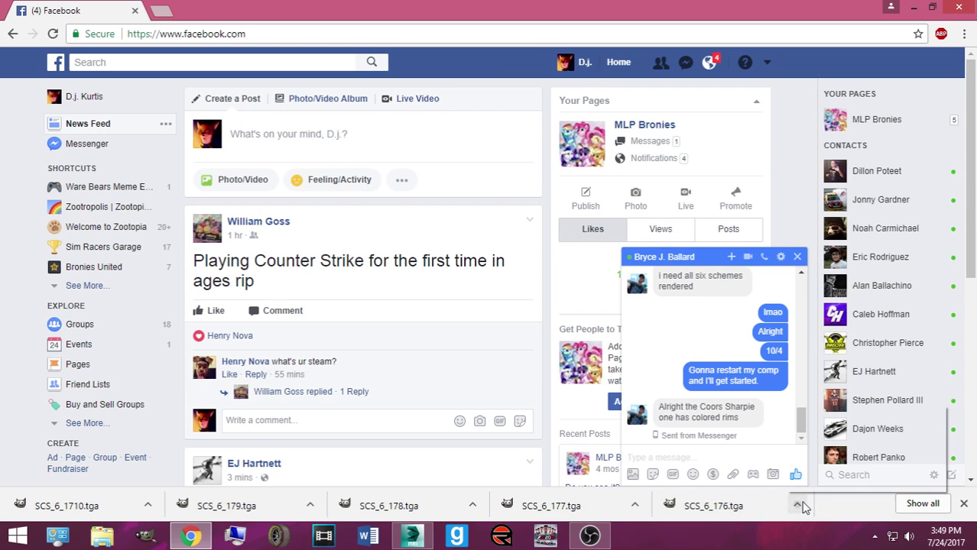
left_click(853, 461)
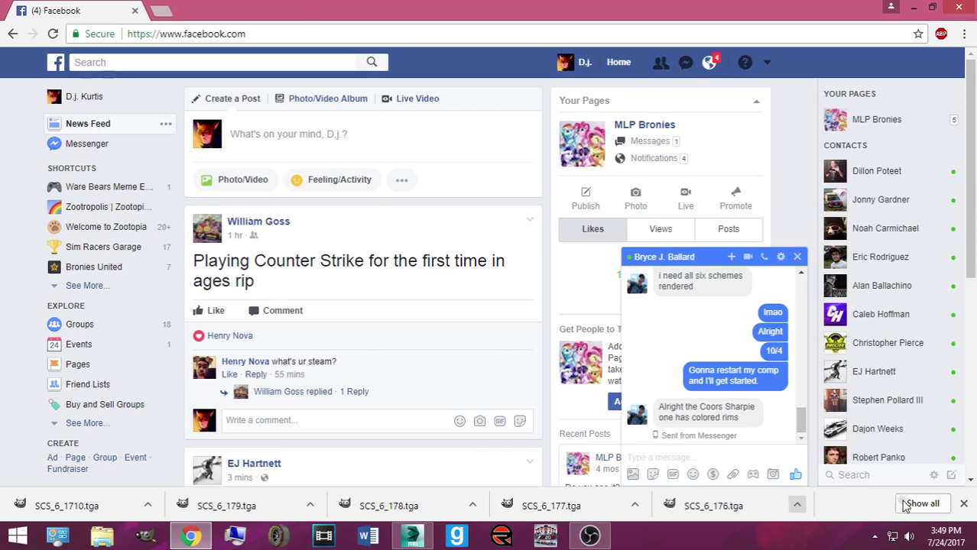
left_click(917, 504)
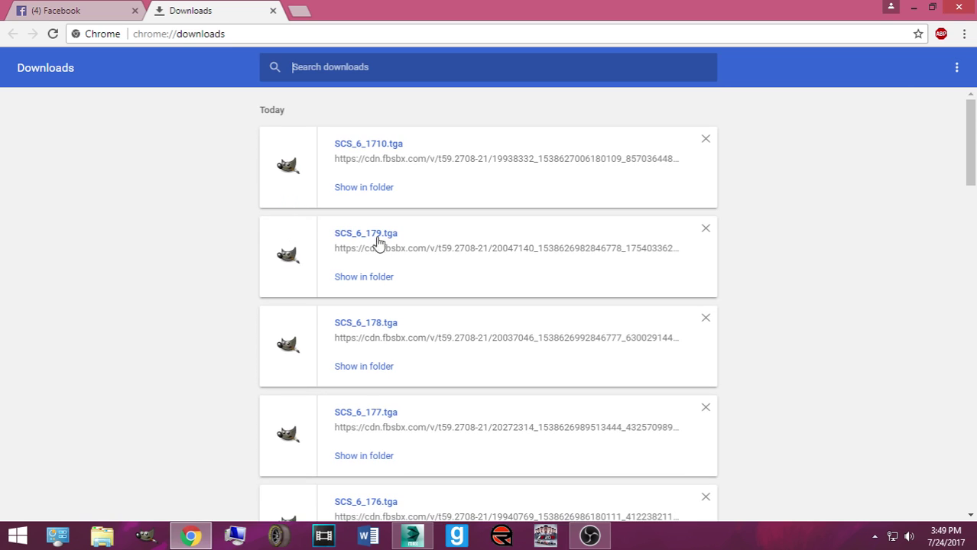
scroll(634, 305, "down", 3)
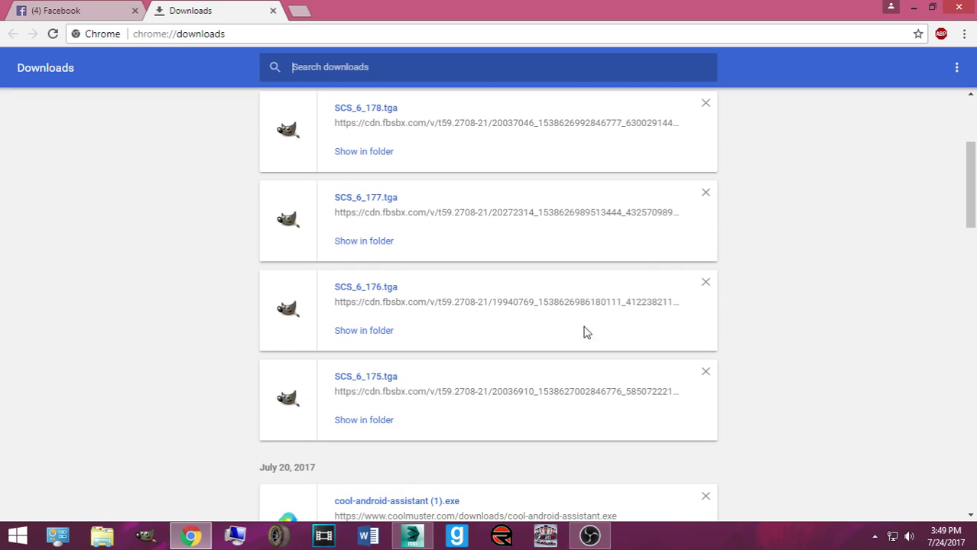
left_click(368, 421)
Step: Shrink the Downloads Explorer window and place it on the right beside 3ds Max
left_click(412, 537)
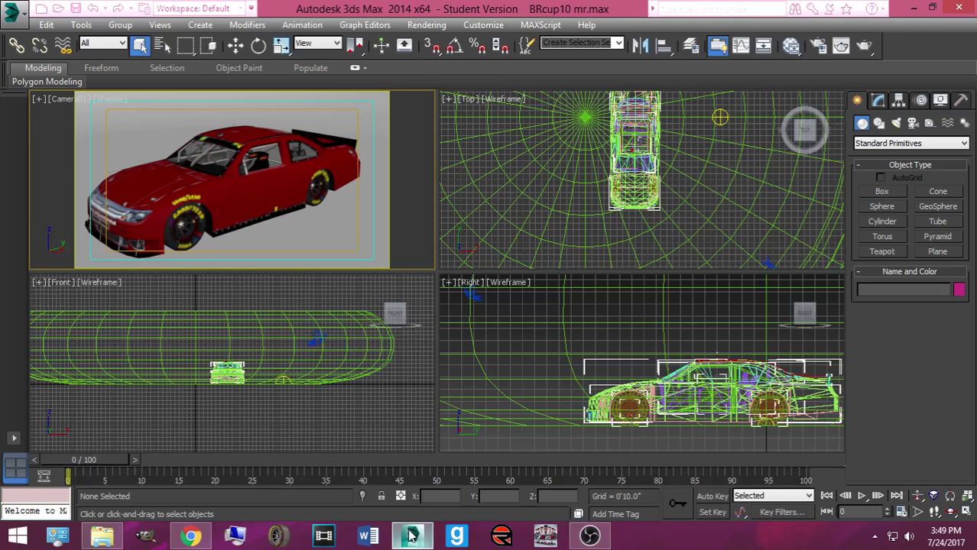
left_click(103, 537)
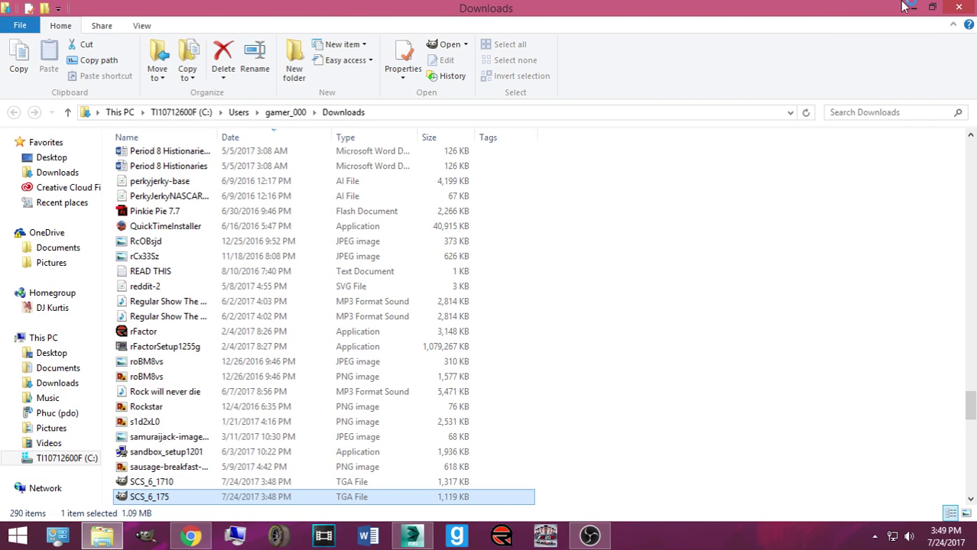
left_click(932, 7)
scroll(589, 200, "down", 9)
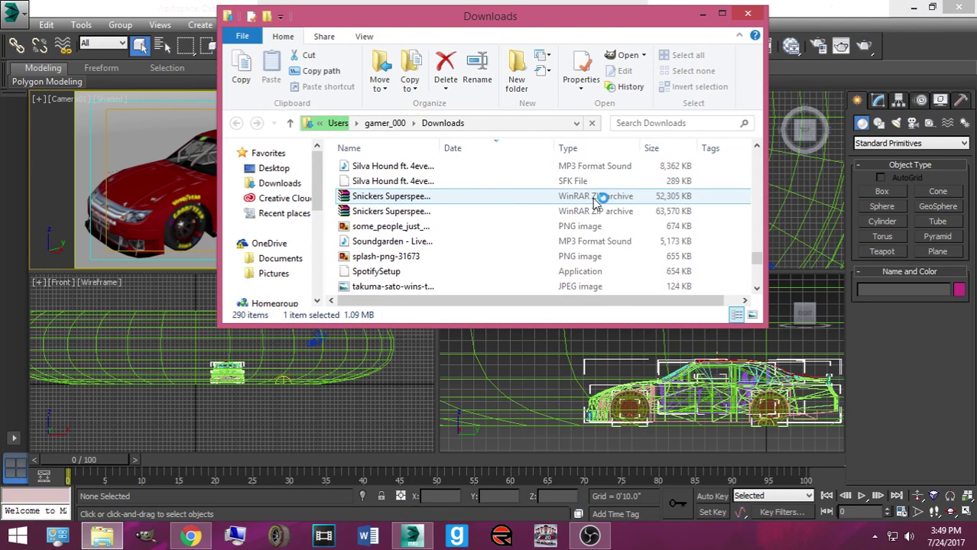
scroll(589, 200, "up", 4)
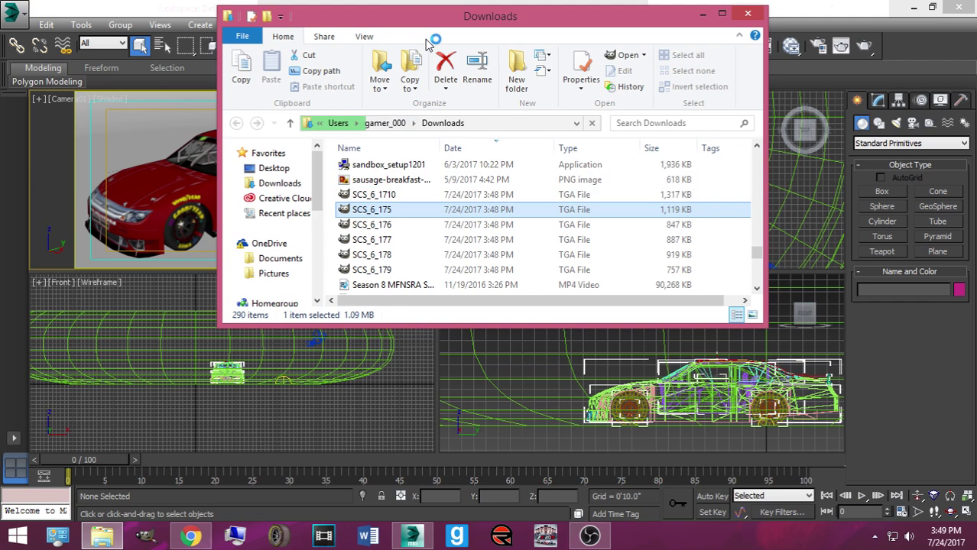
left_click_drag(429, 16, 696, 33)
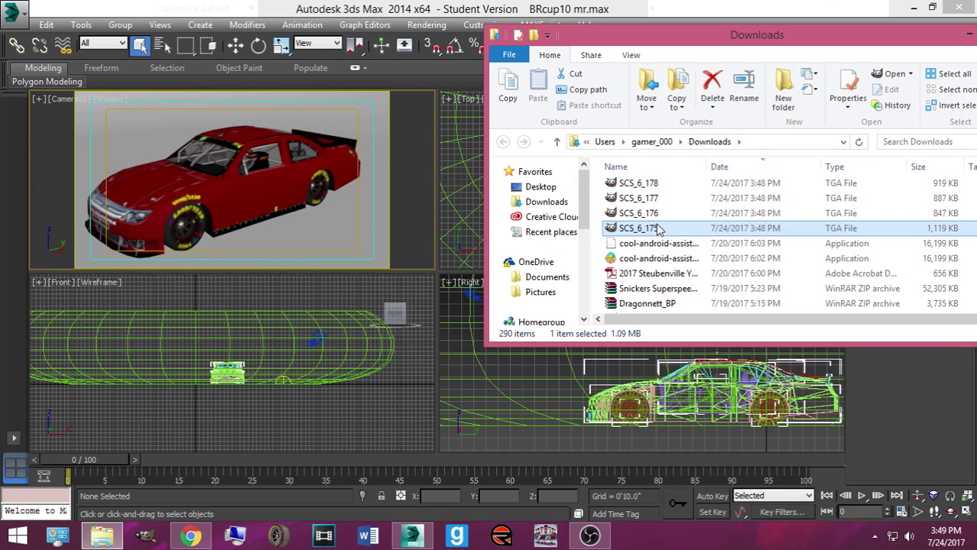
Step: Drop SCS_6_175 onto the car in the Camera viewport to apply the #6 livery
left_click_drag(624, 278, 253, 184)
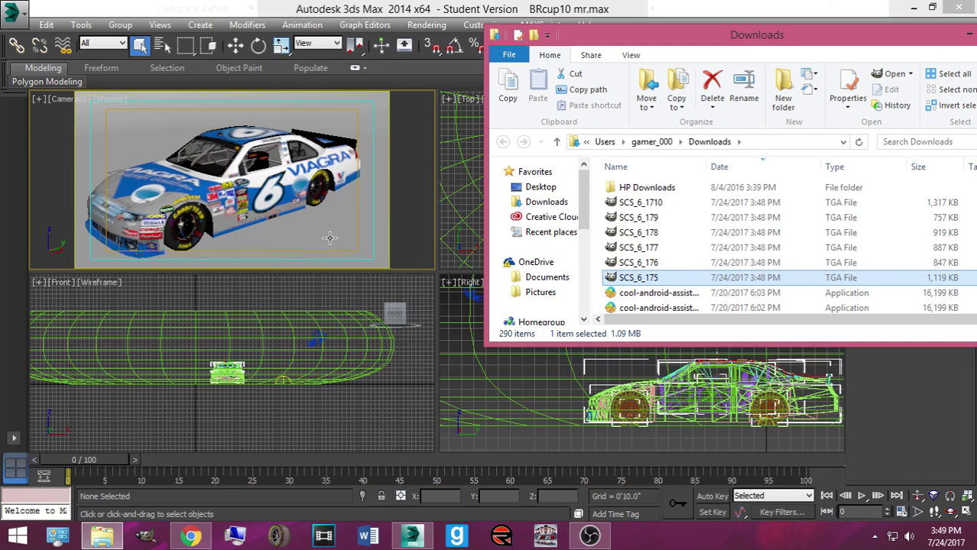
left_click_drag(611, 277, 312, 189)
left_click_drag(617, 276, 254, 152)
mouse_move(611, 279)
left_mouse_down()
mouse_move(203, 240)
mouse_move(166, 193)
mouse_move(220, 171)
mouse_move(579, 258)
mouse_move(621, 283)
left_mouse_up()
left_click_drag(778, 44, 691, 162)
Step: Render the Camera01 view and shift the Rendered Frame Window to watch progress
left_click(863, 46)
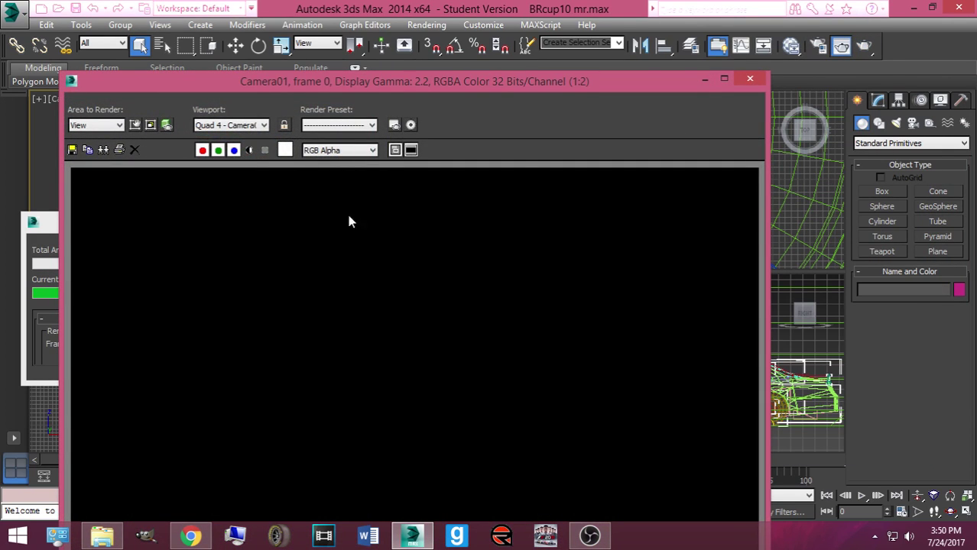
left_click_drag(356, 134, 406, 20)
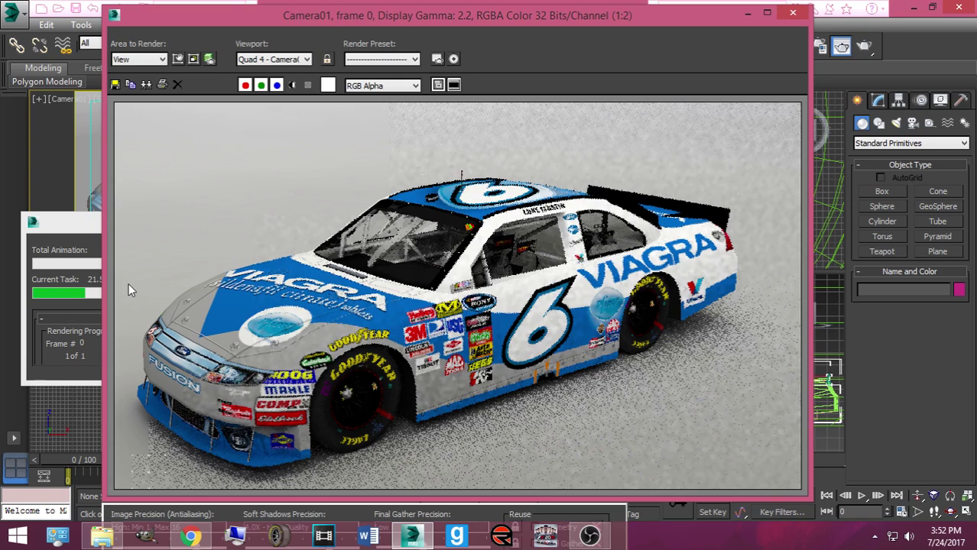
left_click_drag(324, 16, 360, 12)
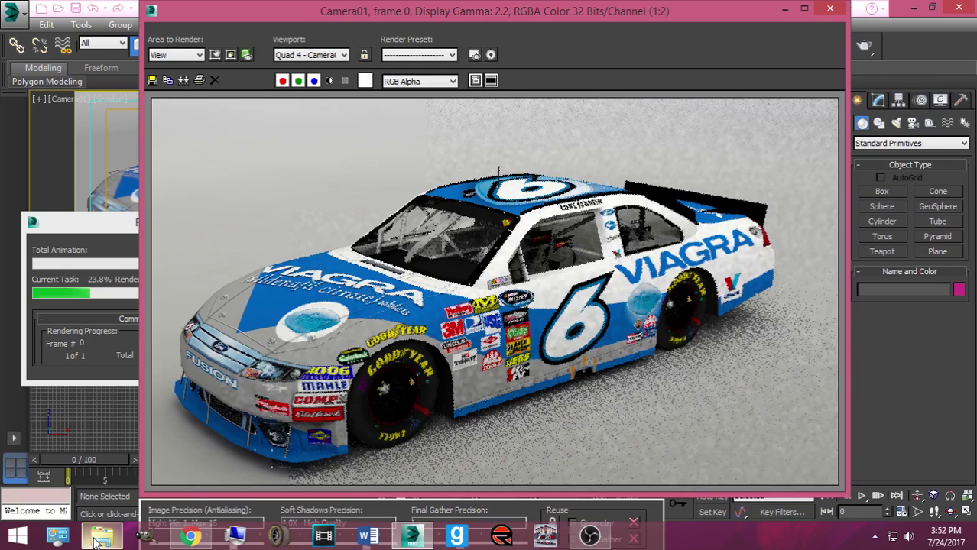
Step: Bring up File Explorer and open the Videos folder in a separate window
left_click(101, 537)
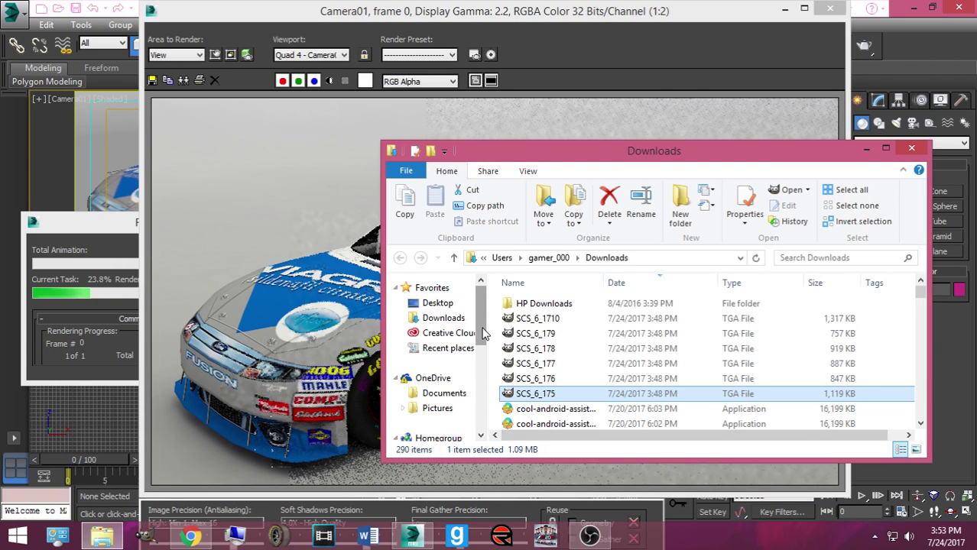
scroll(436, 413, "down", 3)
scroll(443, 390, "down", 1)
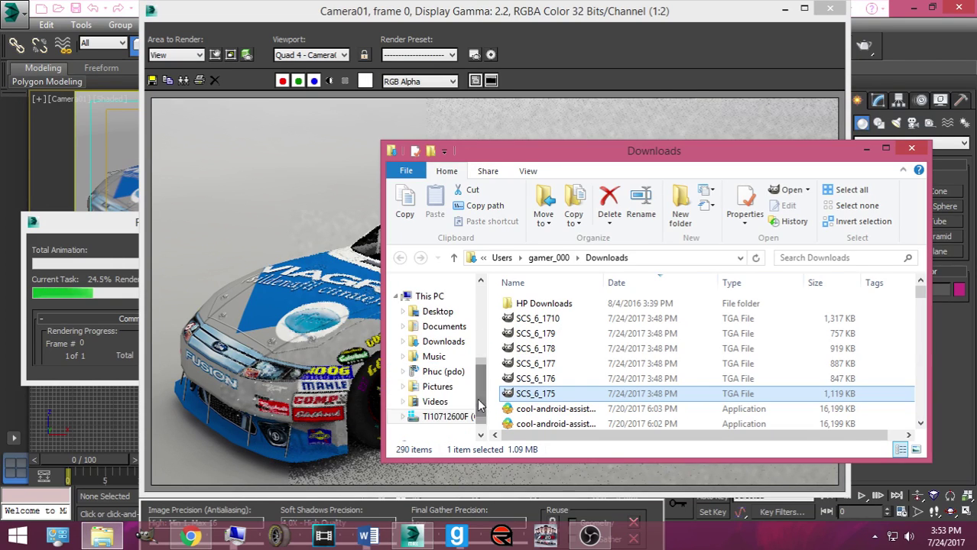
left_click(432, 403)
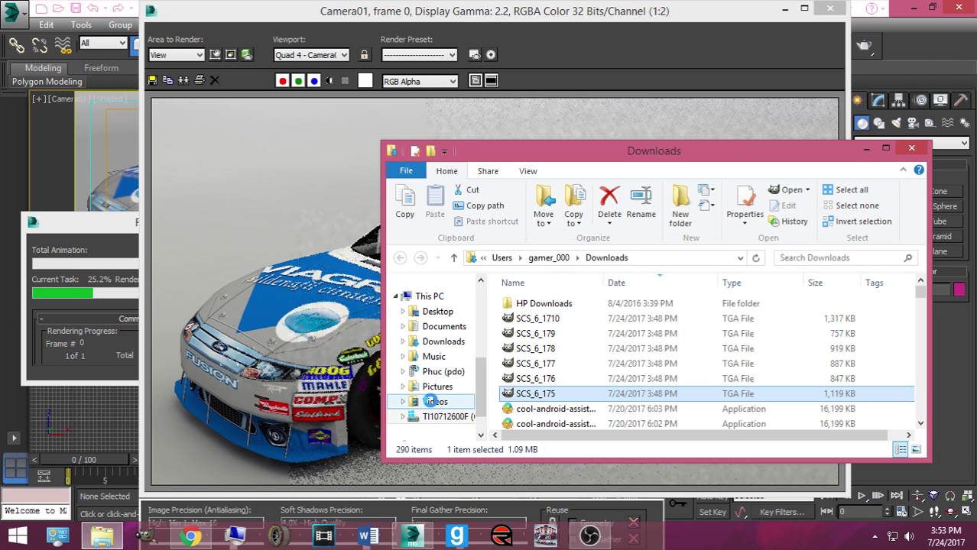
right_click(440, 417)
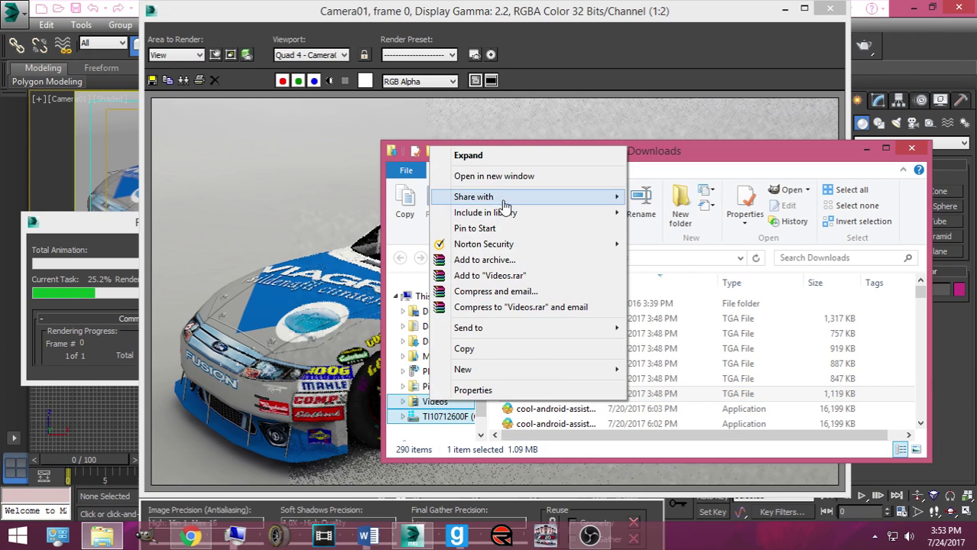
left_click(496, 179)
scroll(474, 383, "down", 5)
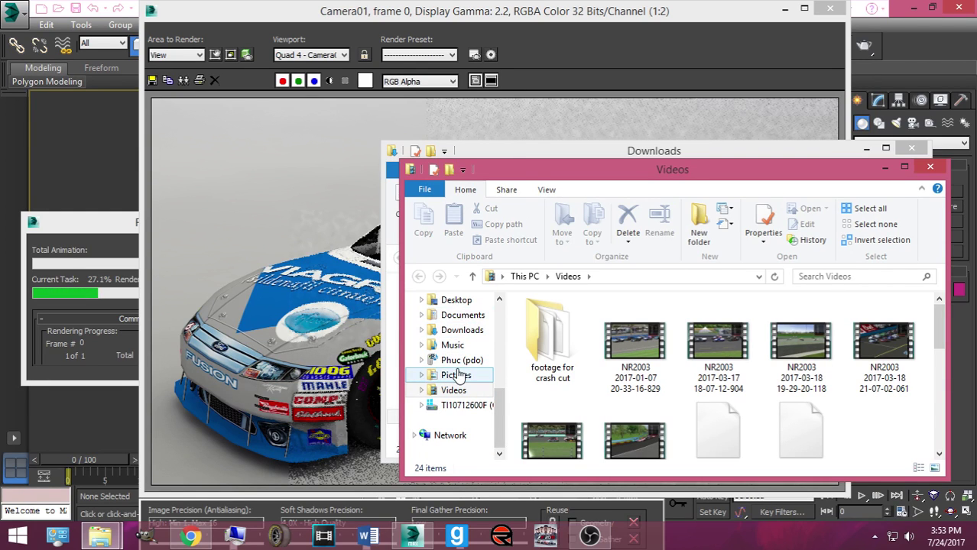
Step: Navigate from Pictures into NR2003 Rendered Cars, then into Requested Renders
left_click(457, 375)
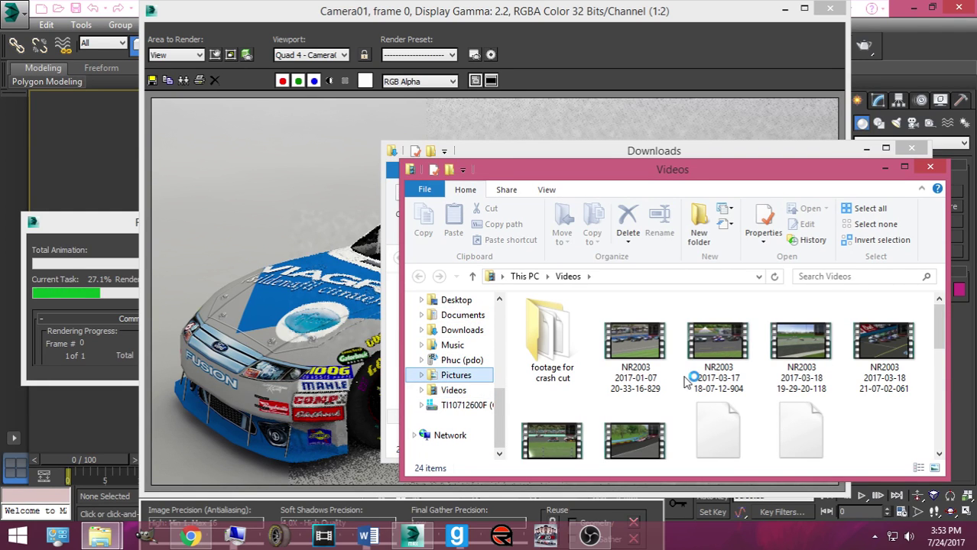
left_click(633, 380)
scroll(633, 380, "down", 10)
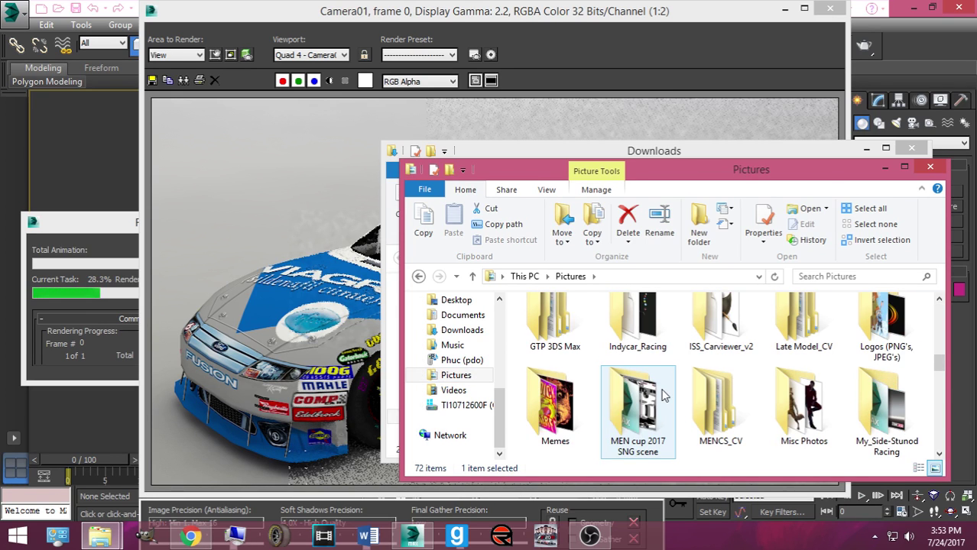
scroll(664, 395, "down", 1)
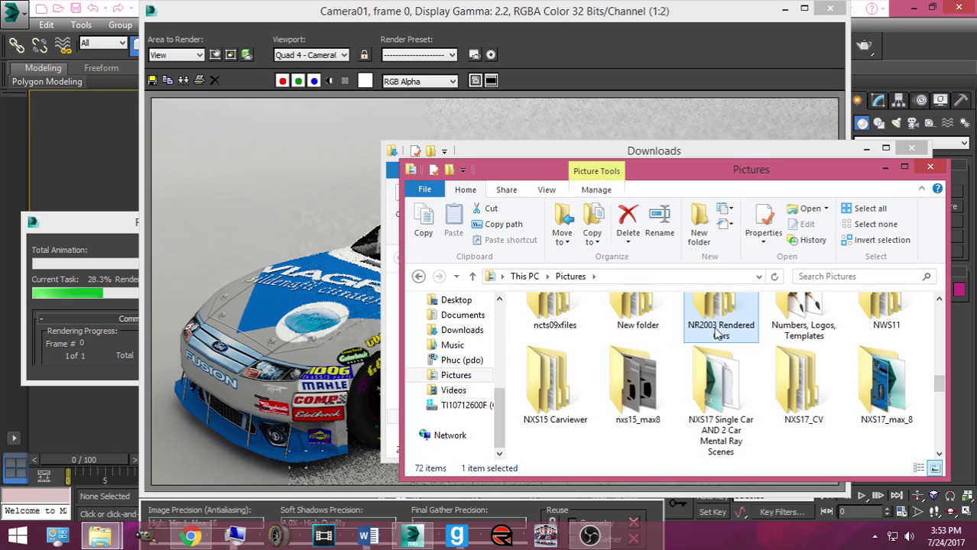
double_click(718, 312)
left_click(623, 374)
double_click(623, 375)
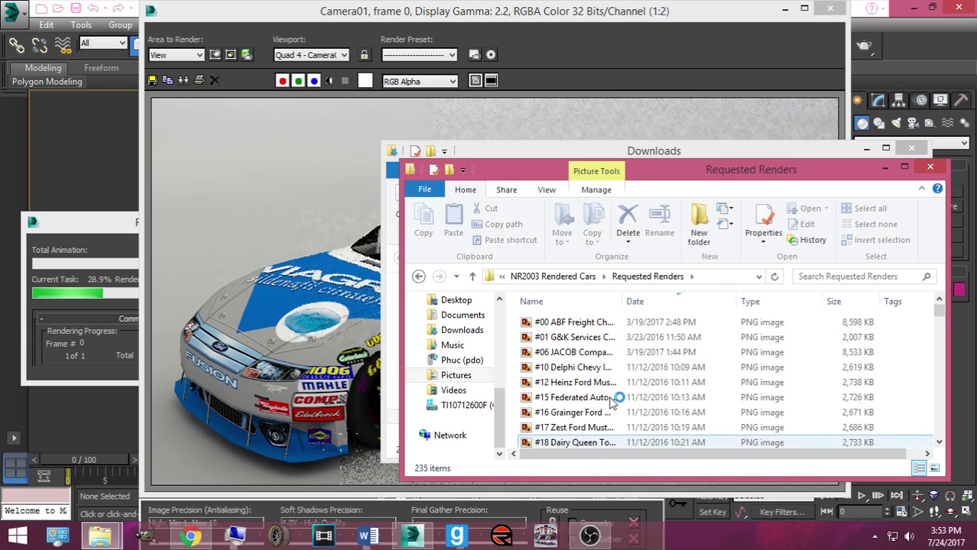
Step: Scroll through the Requested Renders folder to browse earlier car renders
scroll(611, 367, "down", 15)
scroll(556, 375, "up", 2)
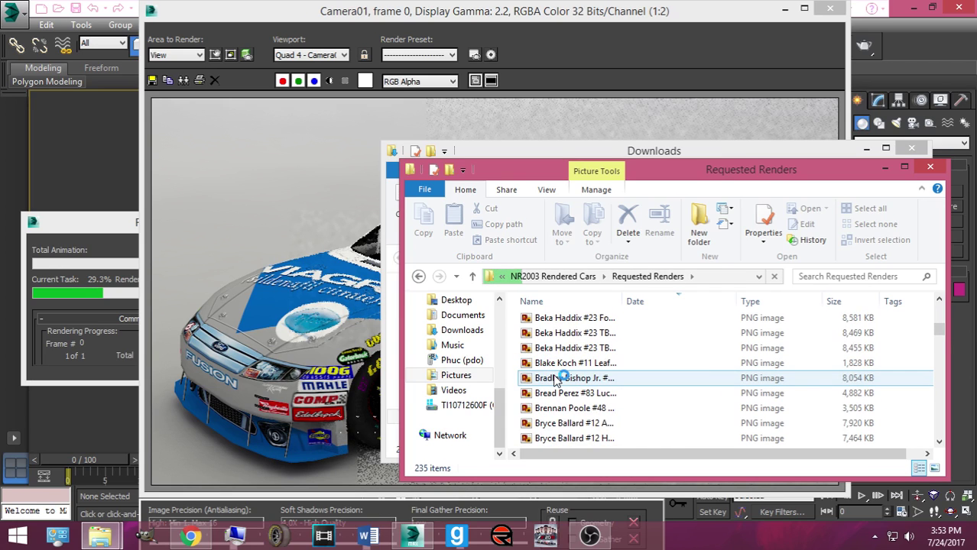
scroll(566, 379, "down", 10)
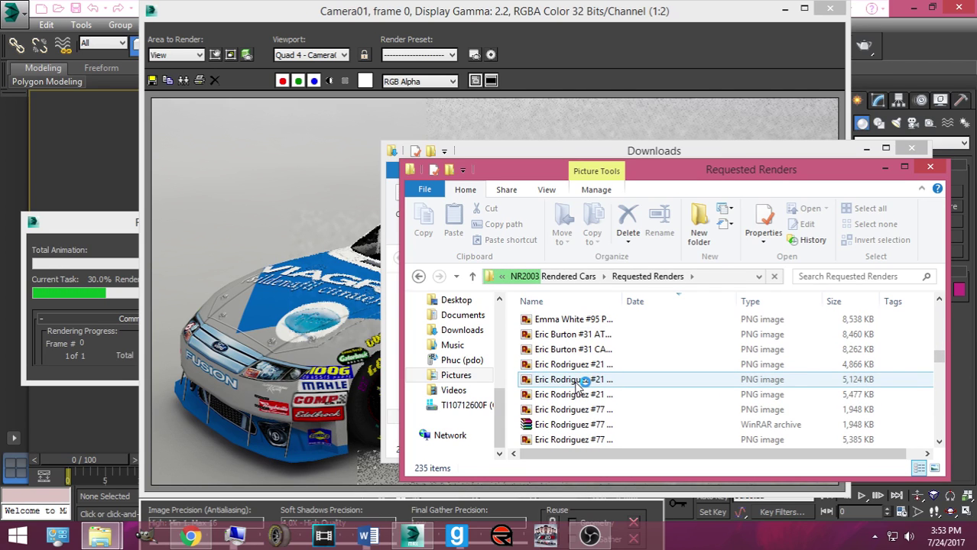
scroll(566, 394, "down", 6)
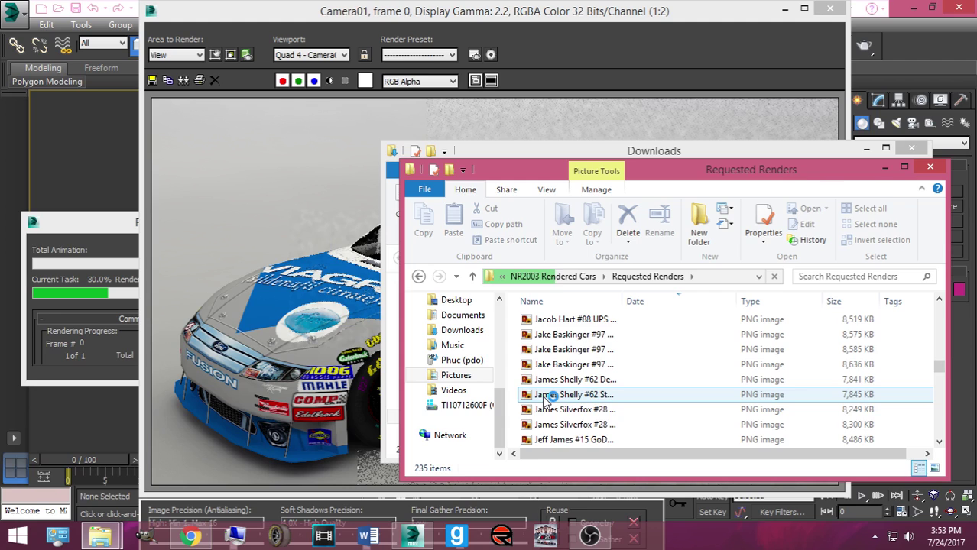
scroll(546, 397, "down", 20)
scroll(557, 398, "up", 15)
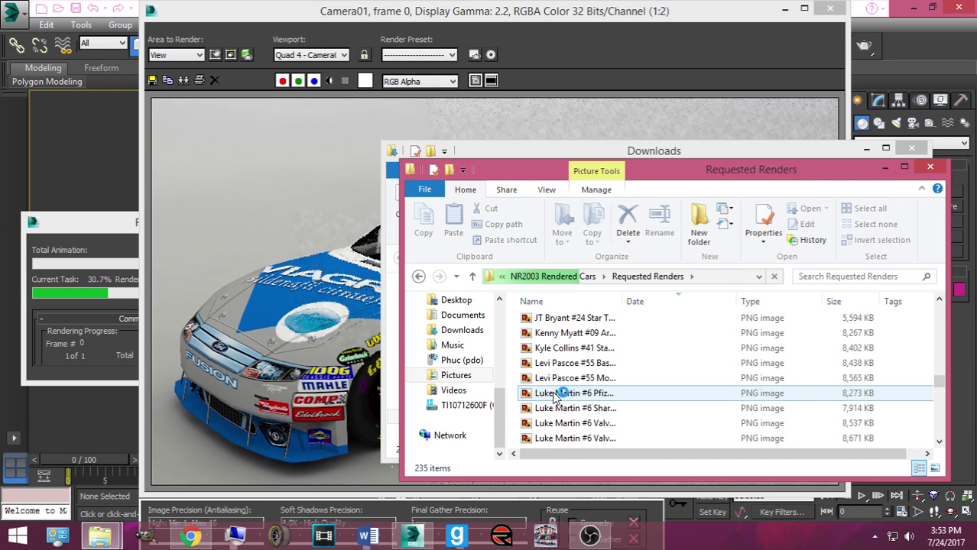
scroll(555, 395, "down", 1)
left_click(574, 386)
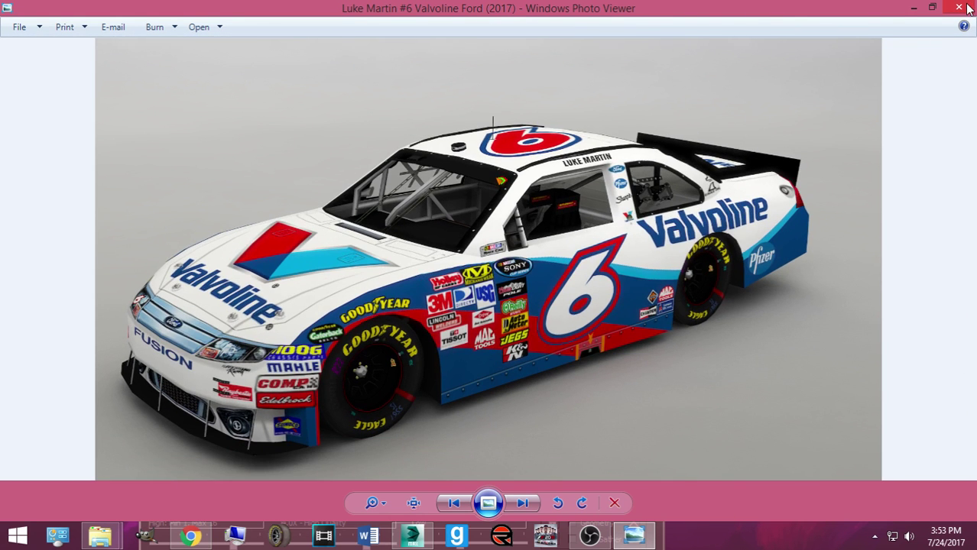
Step: Close the reference image, raise the #6 car render window and drag it down
left_click(966, 7)
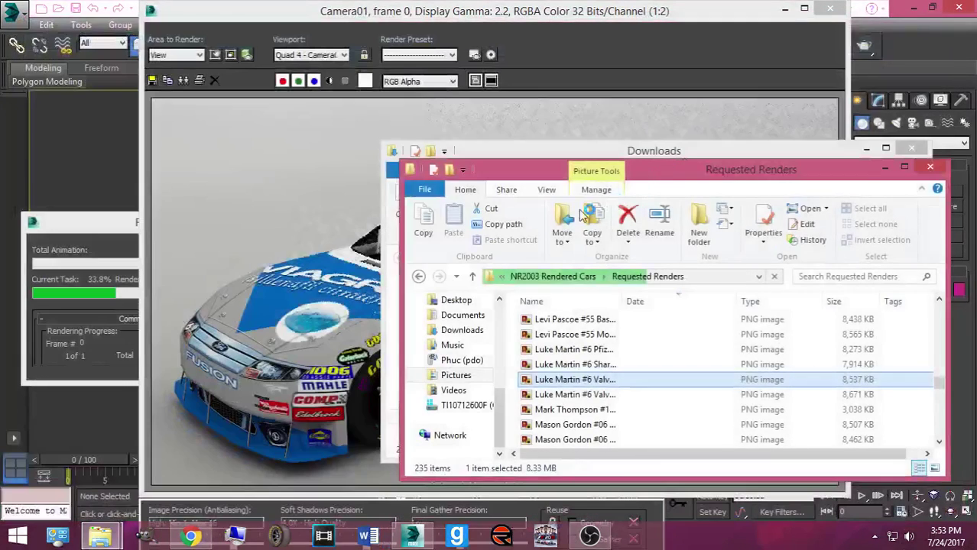
left_click(301, 237)
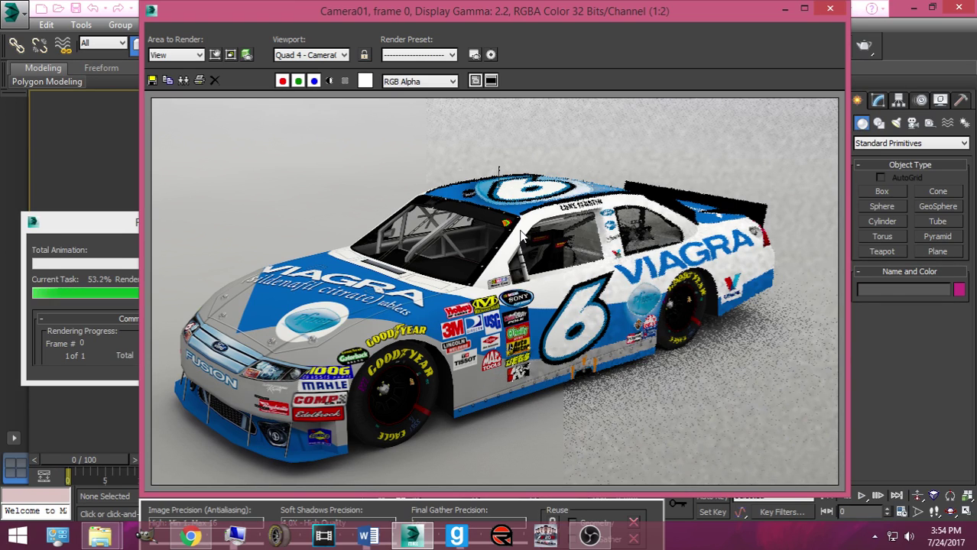
left_click_drag(367, 18, 371, 103)
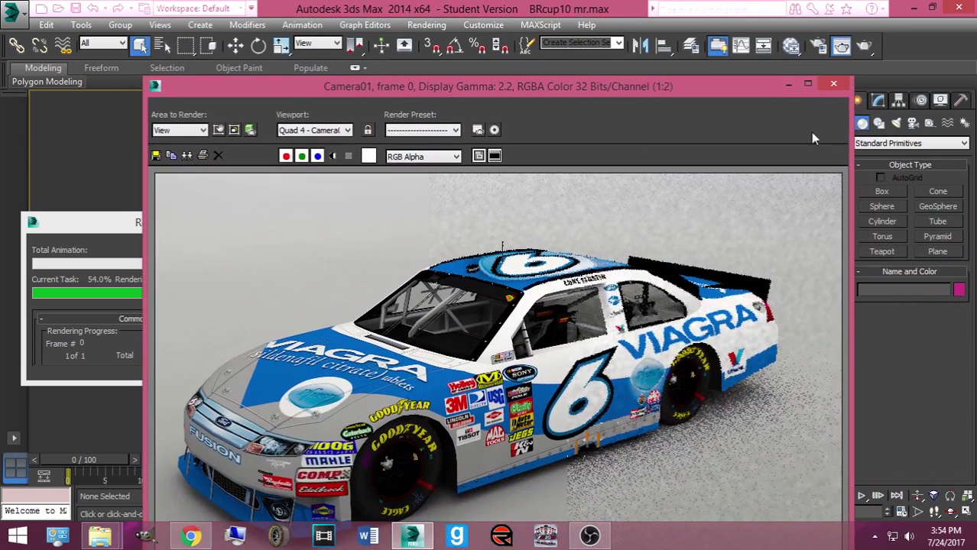
Step: Close the rendered frame window and bring the Downloads folder window forward
left_click(88, 227)
left_click(833, 84)
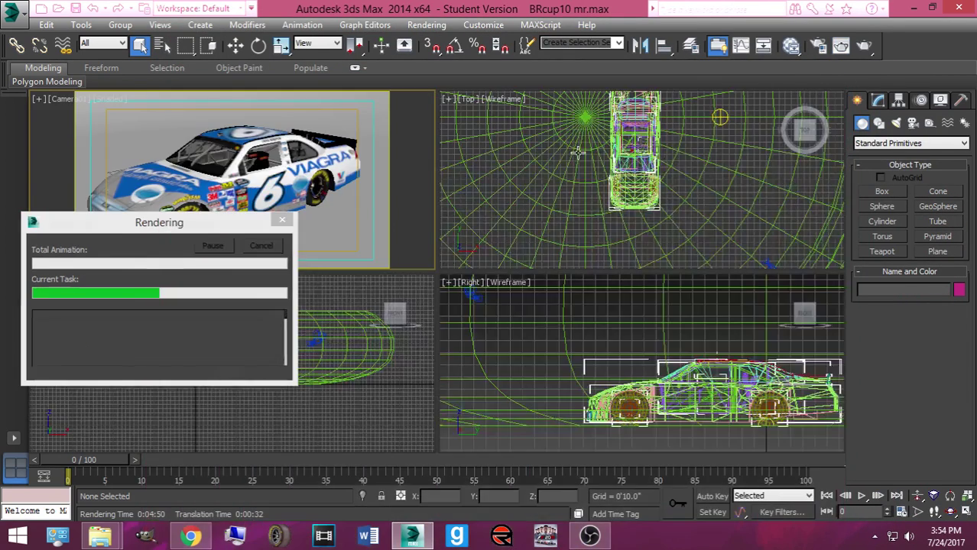
mouse_move(100, 534)
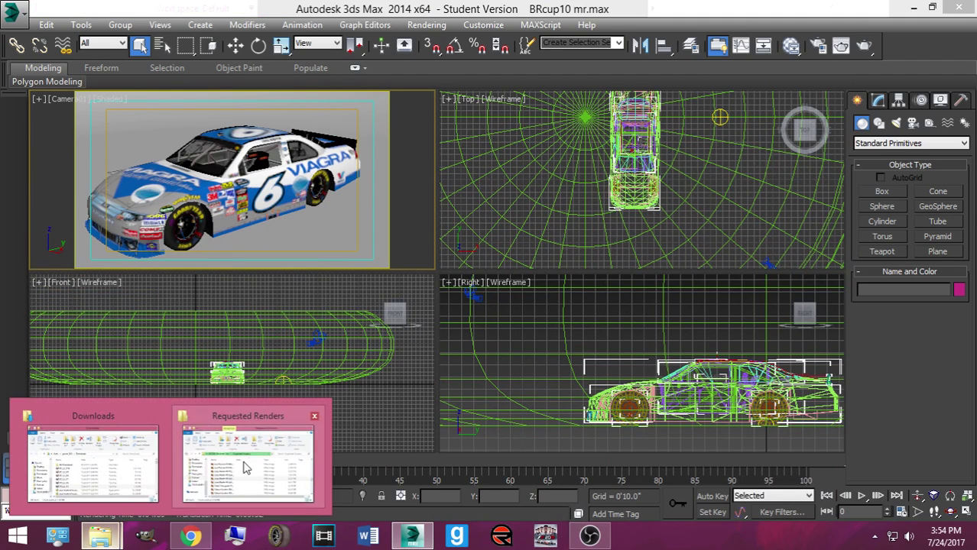
left_click(98, 462)
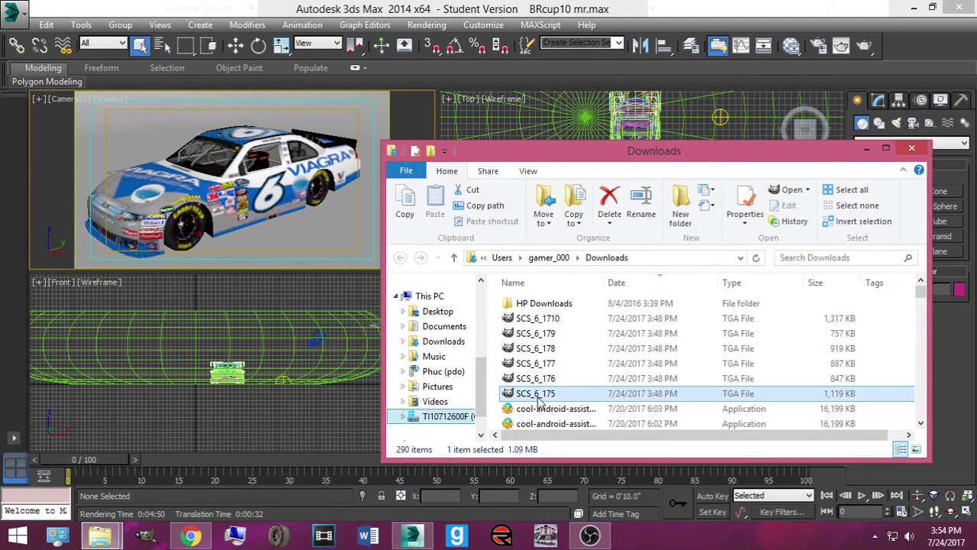
Step: Try the SCS_6_1710 and dark SCS_6_179 paint schemes on the car, then reapply SCS_6_1710
left_click_drag(334, 155, 342, 174)
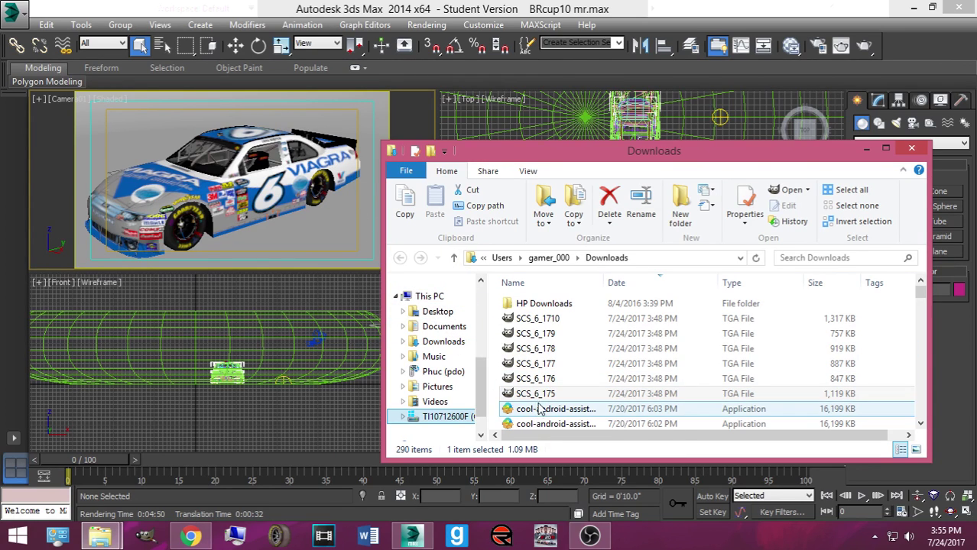
left_click_drag(526, 318, 283, 222)
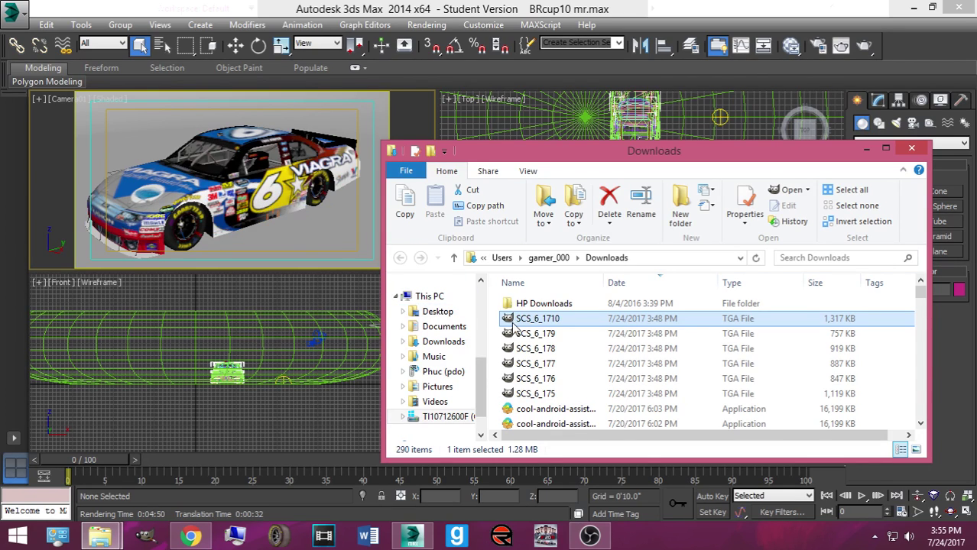
left_click_drag(552, 321, 220, 138)
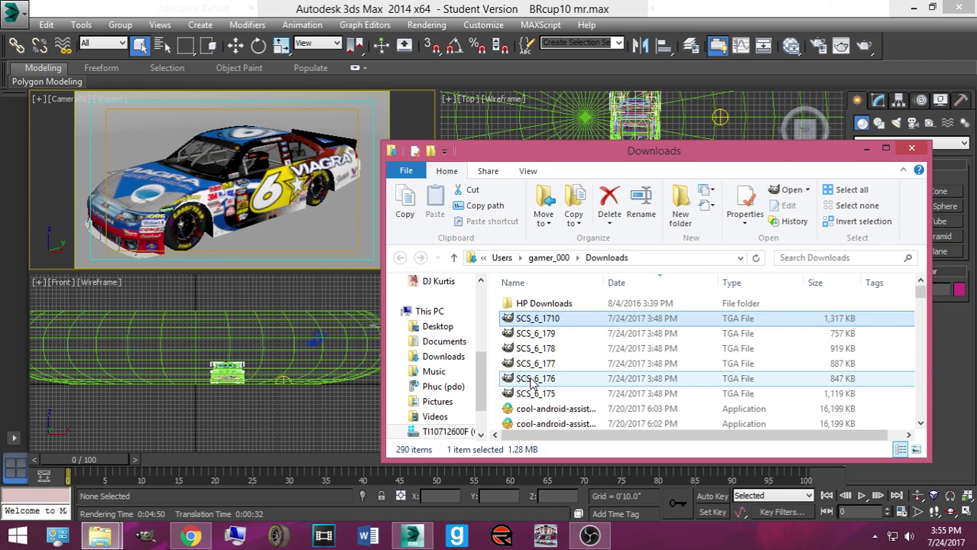
left_click_drag(535, 333, 120, 178)
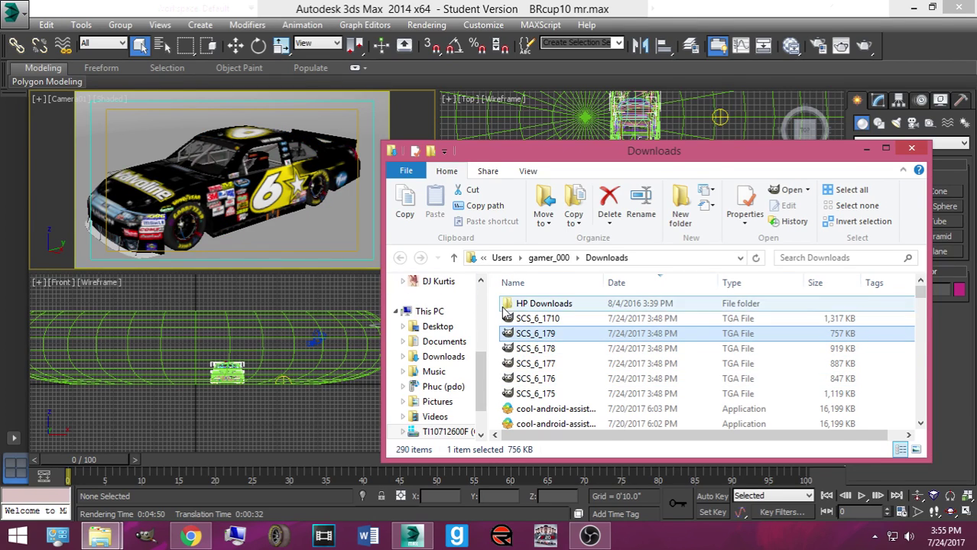
left_click_drag(538, 318, 166, 188)
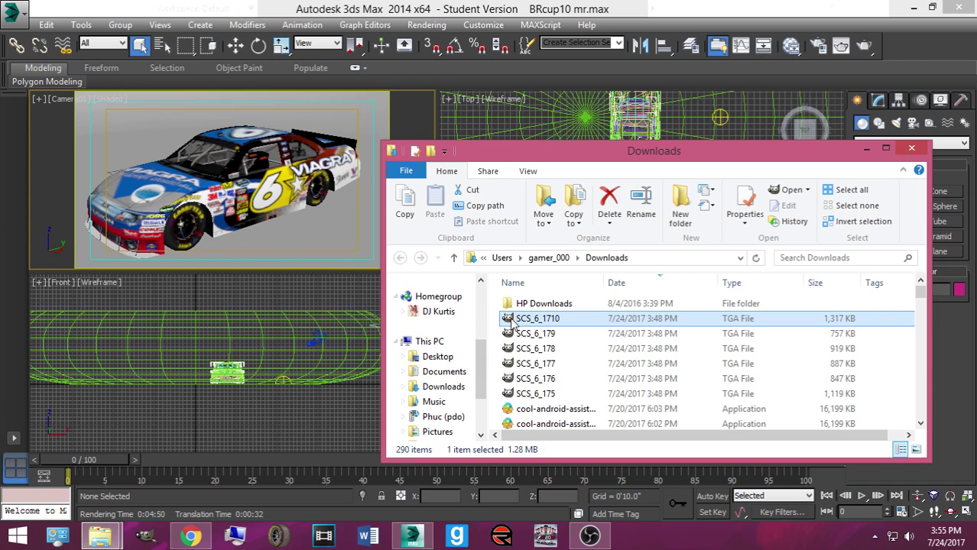
left_click_drag(537, 319, 167, 188)
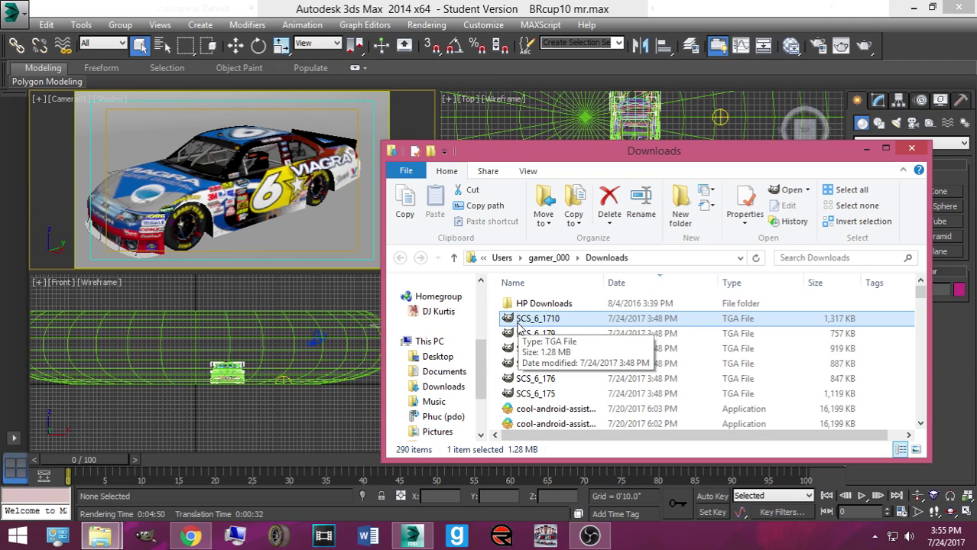
Step: Apply the blue-and-white SCS_6_175 paint scheme to the car
left_click(527, 394)
left_click_drag(517, 397, 173, 188)
mouse_move(539, 397)
left_mouse_down()
mouse_move(297, 296)
mouse_move(156, 205)
mouse_move(214, 167)
mouse_move(180, 227)
mouse_move(189, 236)
mouse_move(487, 385)
mouse_move(487, 334)
mouse_move(226, 145)
mouse_move(412, 319)
mouse_move(540, 403)
left_mouse_up()
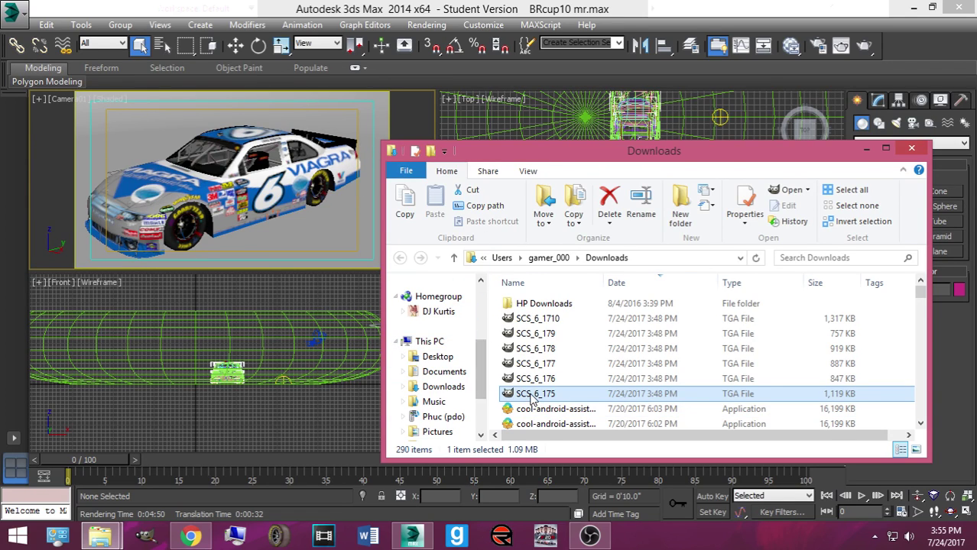
left_click_drag(530, 398, 245, 218)
Step: Start a production render of Camera01 and move the frame window up-left
left_click(865, 48)
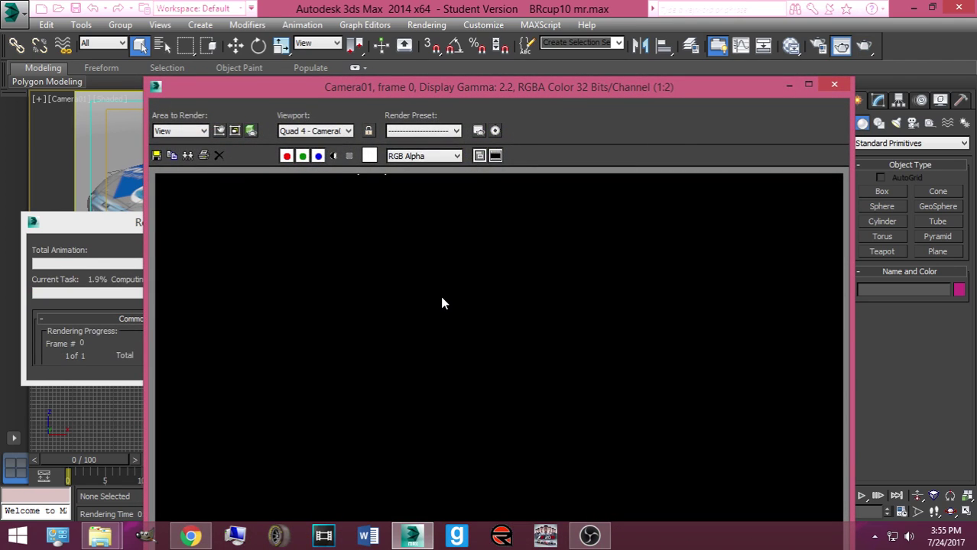
left_click_drag(439, 81, 419, 6)
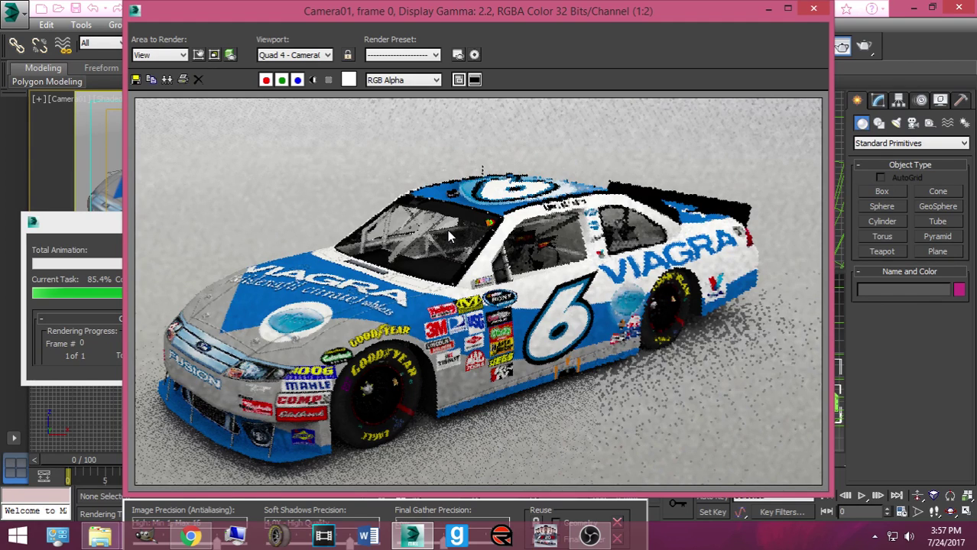
left_click(80, 312)
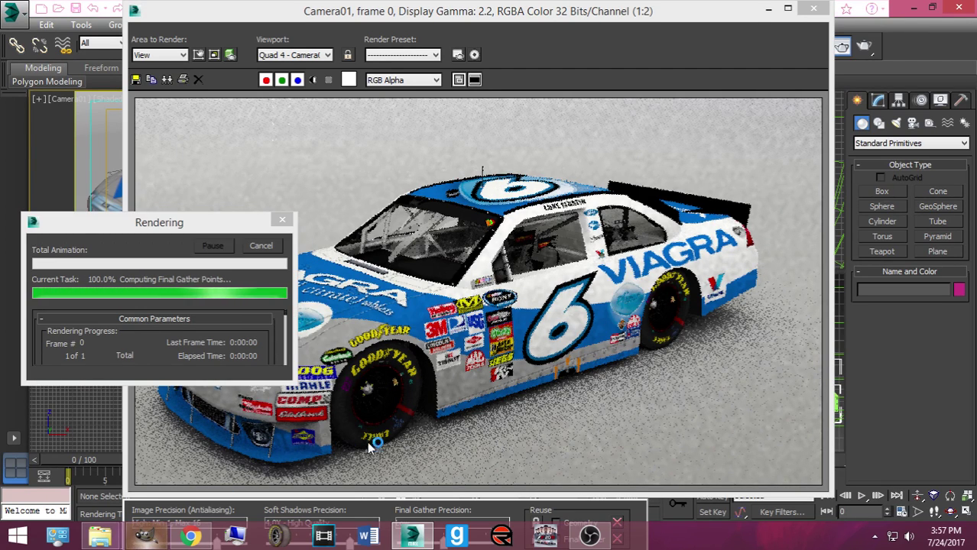
left_click(380, 413)
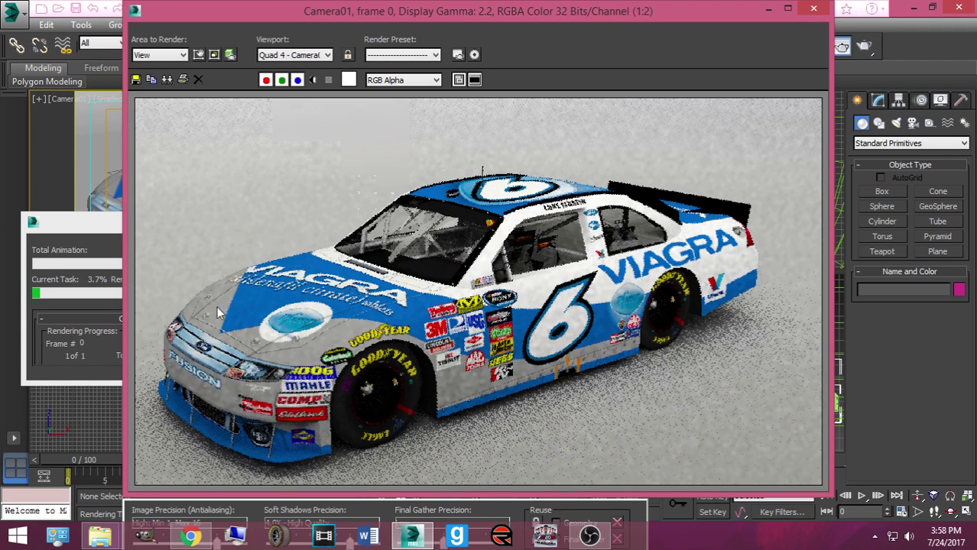
Step: Reposition the 3ds Max rendering progress dialog while GIMP starts up
left_click_drag(90, 224, 93, 128)
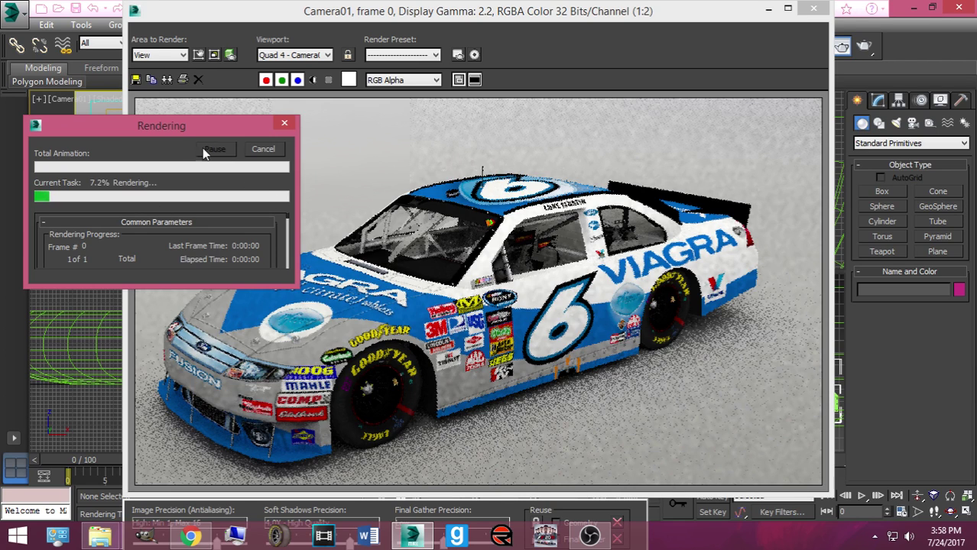
left_click_drag(158, 124, 167, 95)
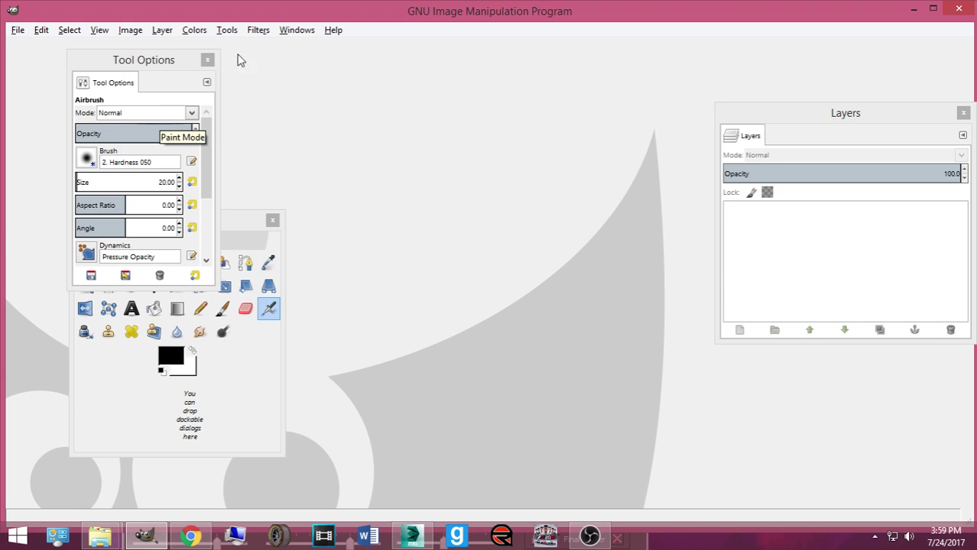
Step: Minimize GIMP to get back to the 3ds Max render
left_click(913, 9)
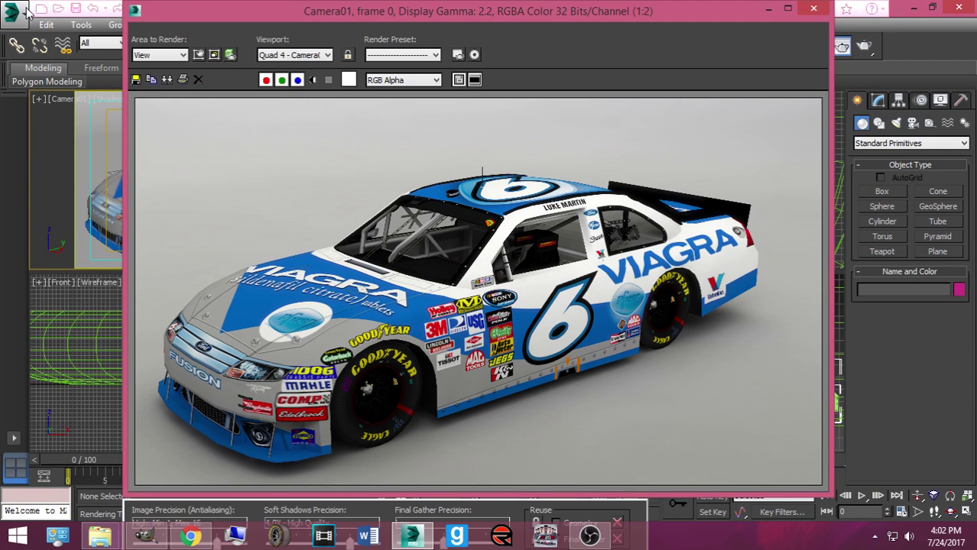
Step: Save the render into Pictures > NR2003 Rendered Cars > Requested Renders with PNG file type
left_click(136, 80)
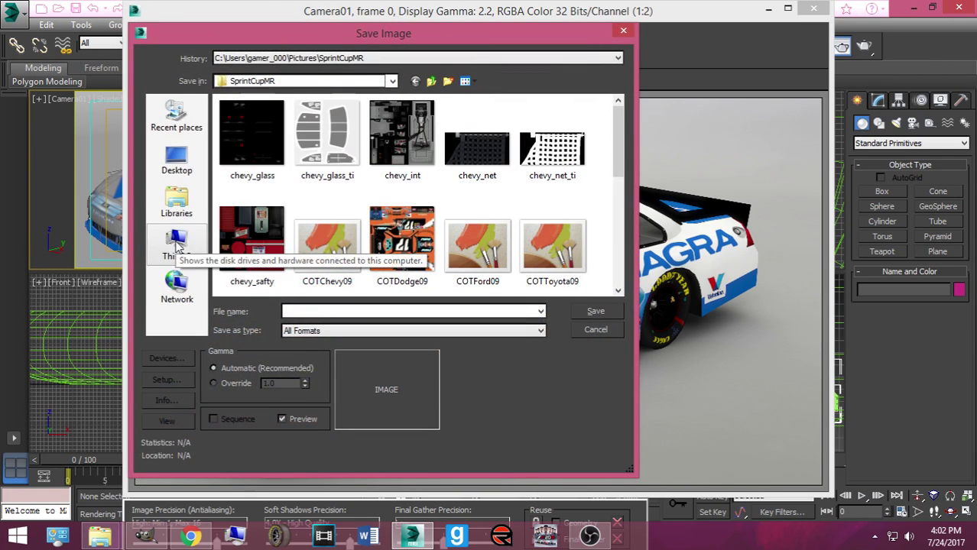
left_click(175, 205)
double_click(289, 156)
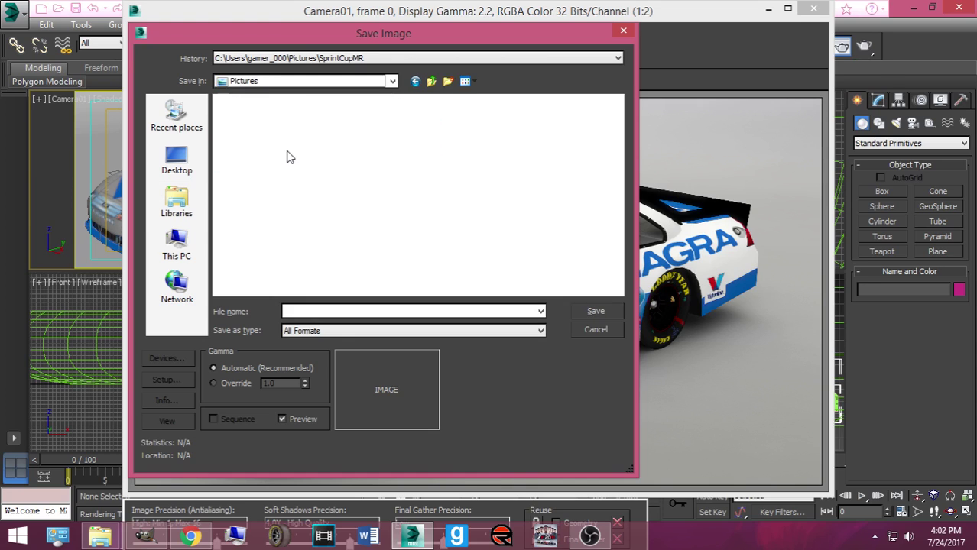
scroll(299, 174, "down", 3)
scroll(319, 190, "down", 1)
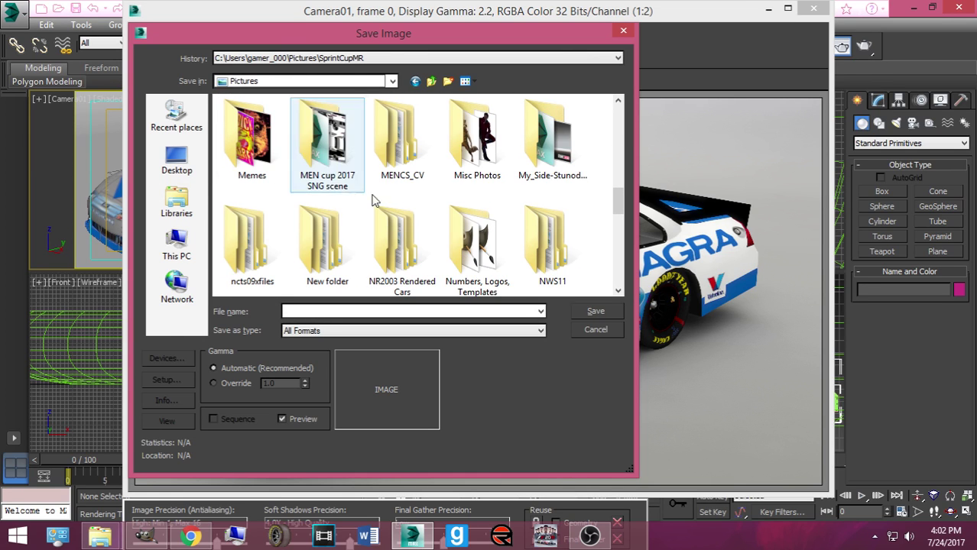
double_click(399, 240)
double_click(327, 145)
left_click(349, 329)
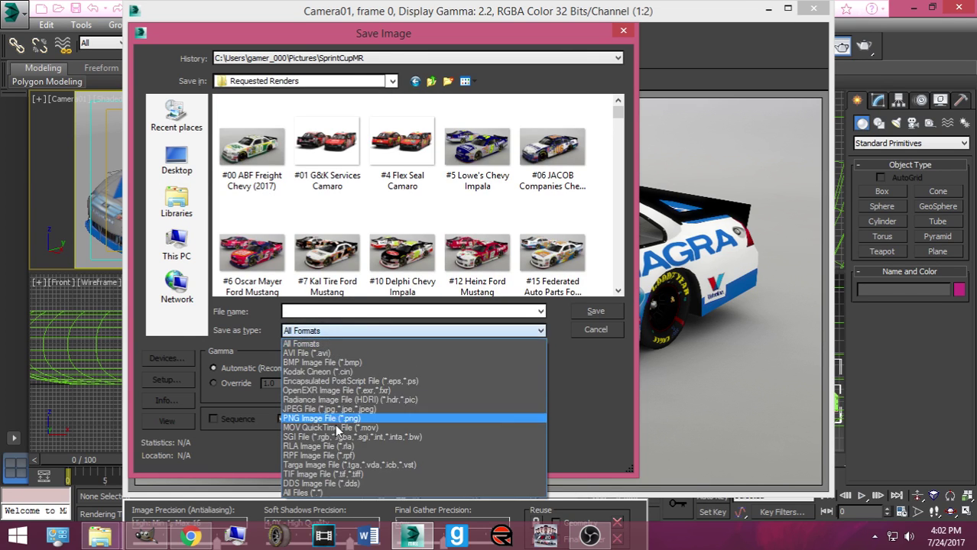
left_click(329, 418)
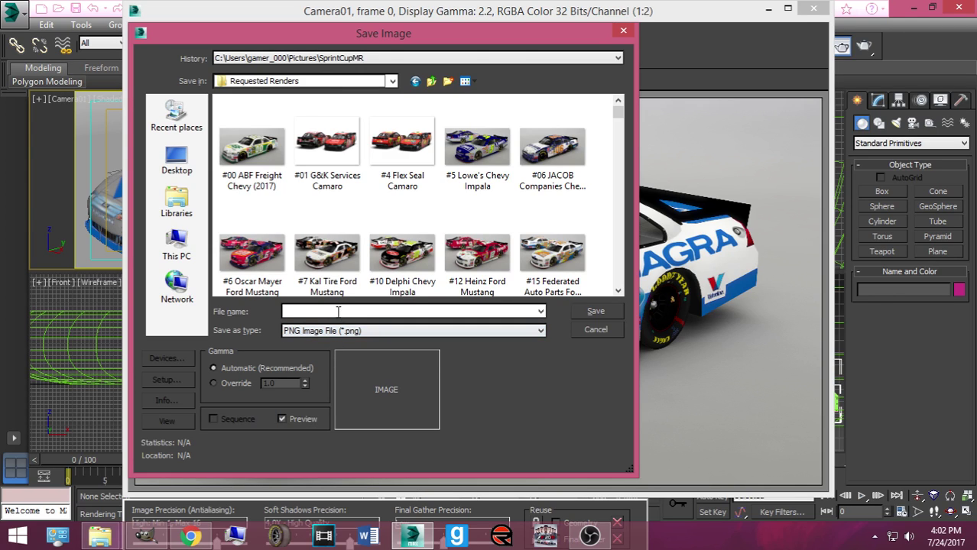
Step: Name it with the driver's name plus '#6 Viagra V2 Ford (2017)', save, and close the frame window
left_click(338, 311)
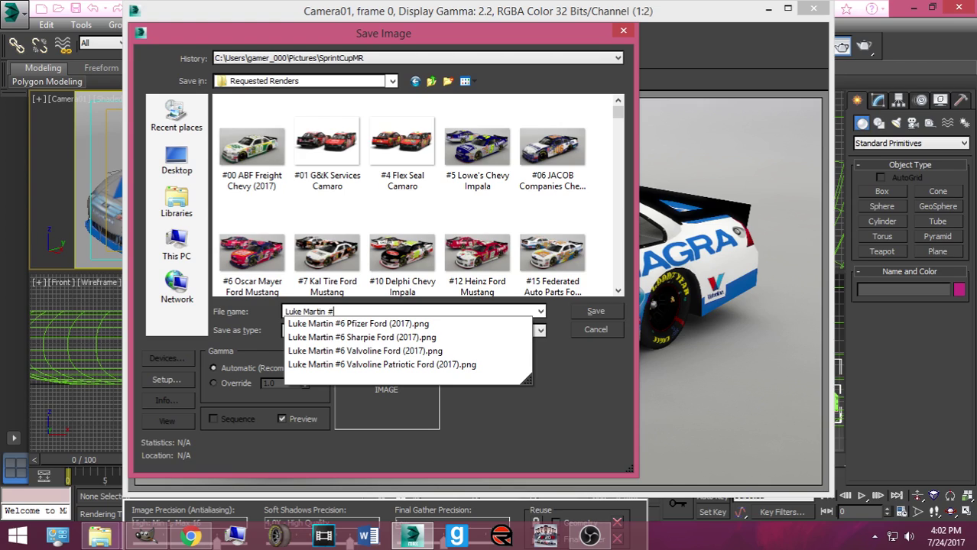
type("6 Viag")
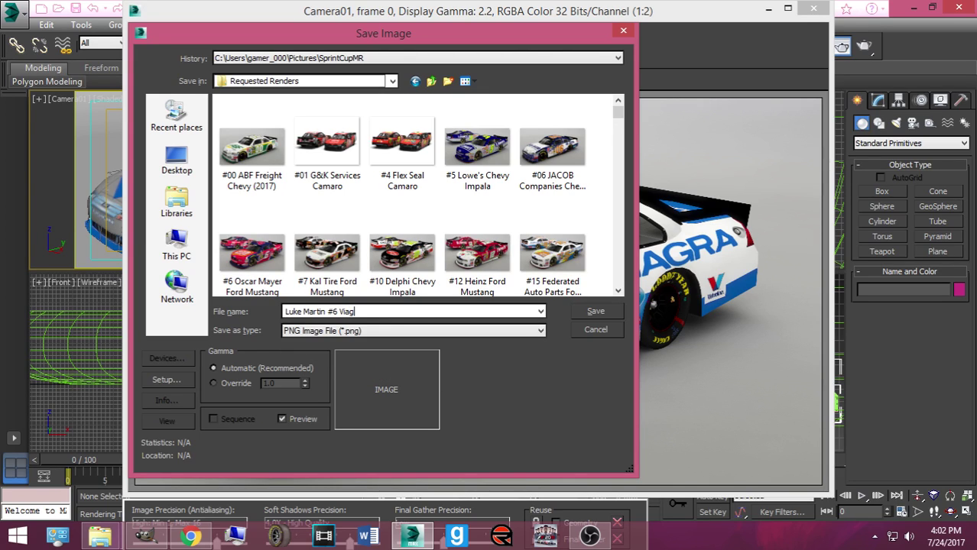
type("ra V2 Ford (2017)")
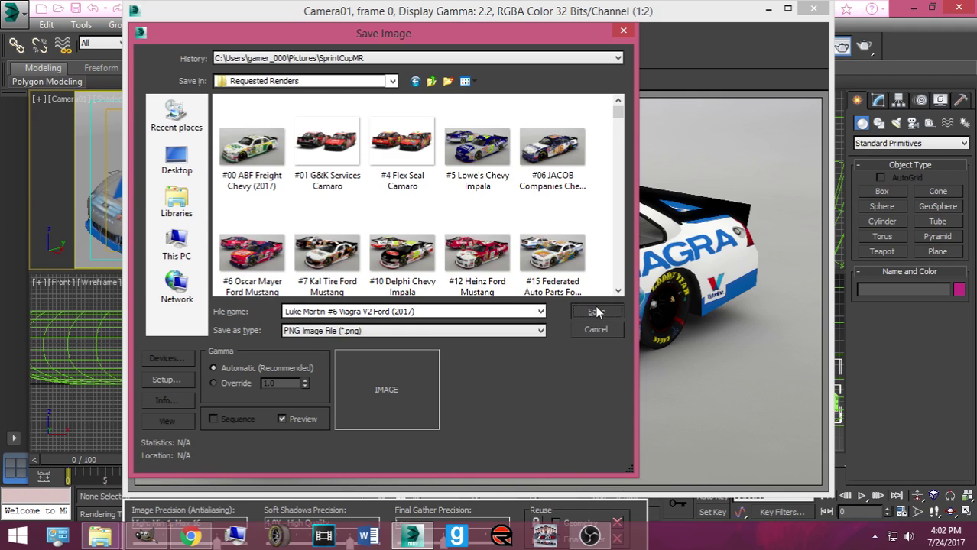
key("ctrl+a")
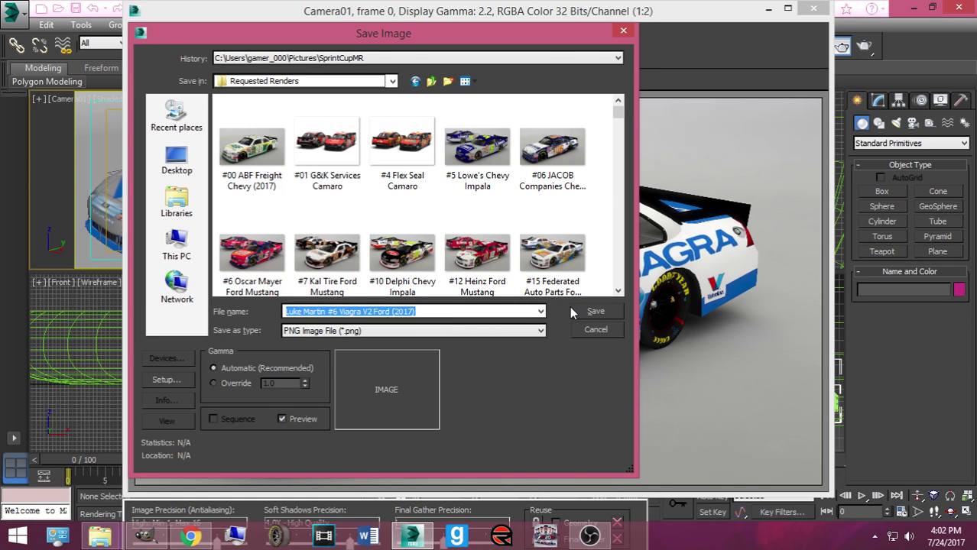
left_click(569, 311)
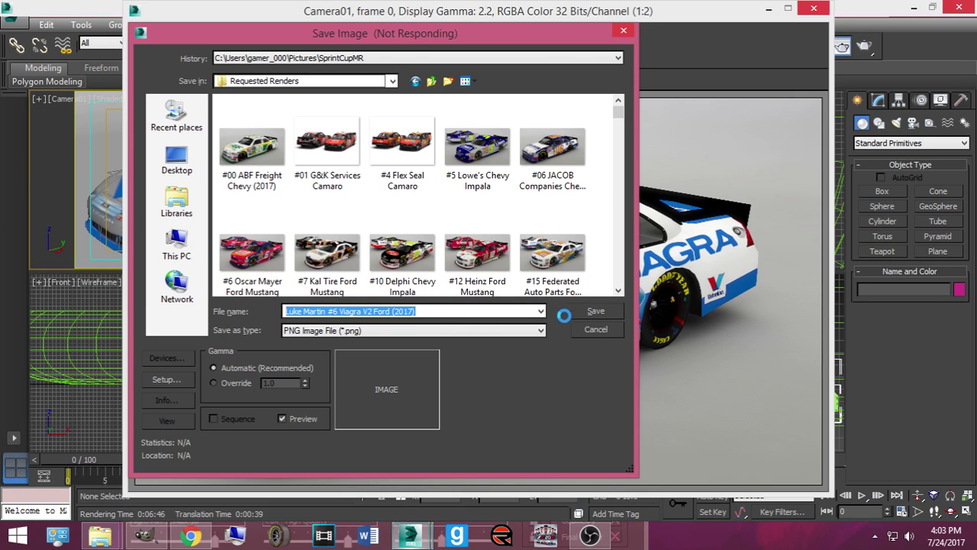
left_click(225, 185)
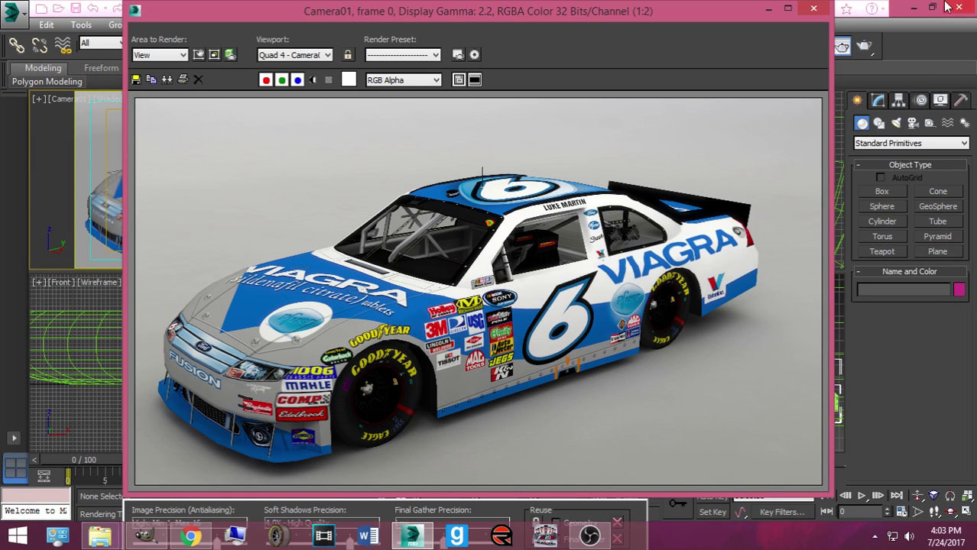
left_click(813, 9)
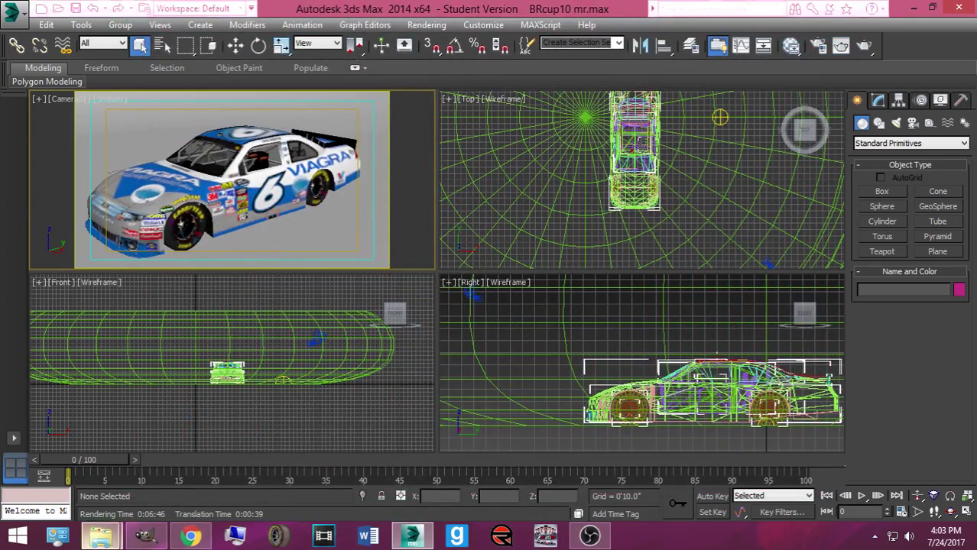
Step: Drag the SCS_6_176 paint scheme from Downloads onto the car in the Camera viewport
mouse_move(99, 536)
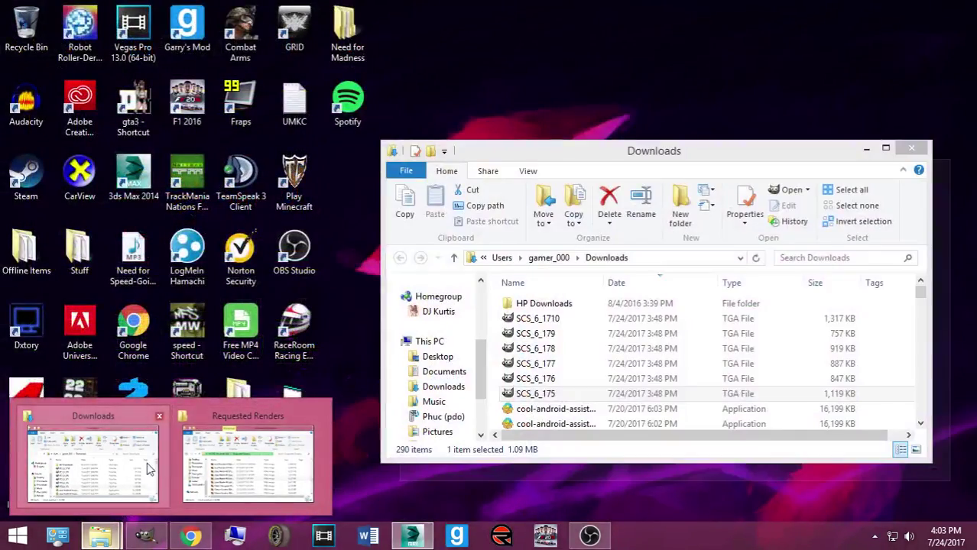
left_click(149, 469)
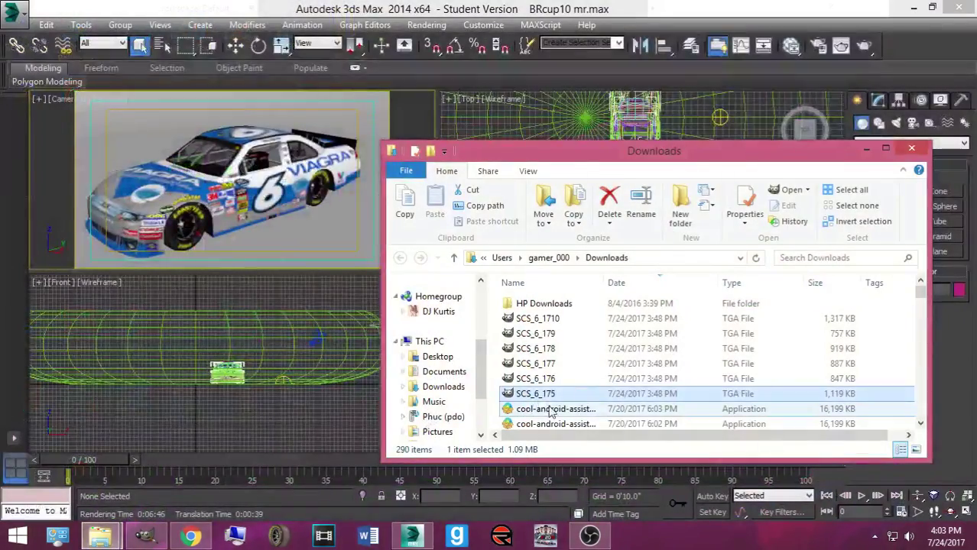
left_click(549, 380)
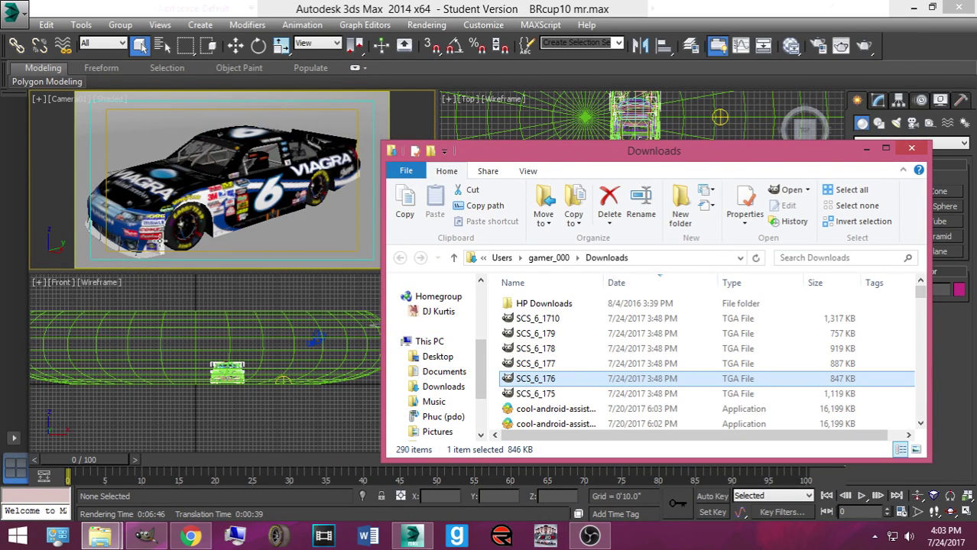
left_click_drag(517, 383, 184, 233)
left_click_drag(549, 379, 316, 198)
left_click_drag(535, 379, 325, 146)
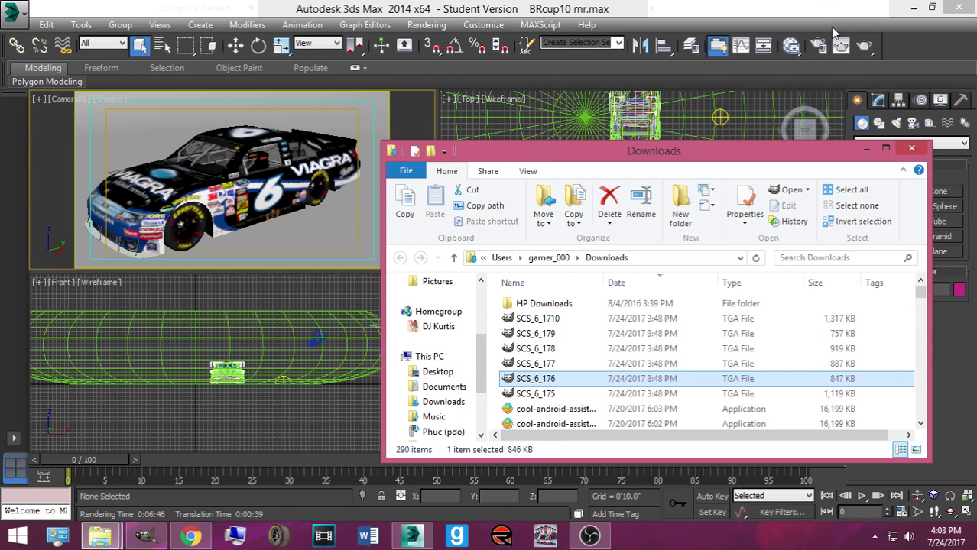
Step: Render the camera view of the black Viagra car, then switch to GIMP
left_click(863, 46)
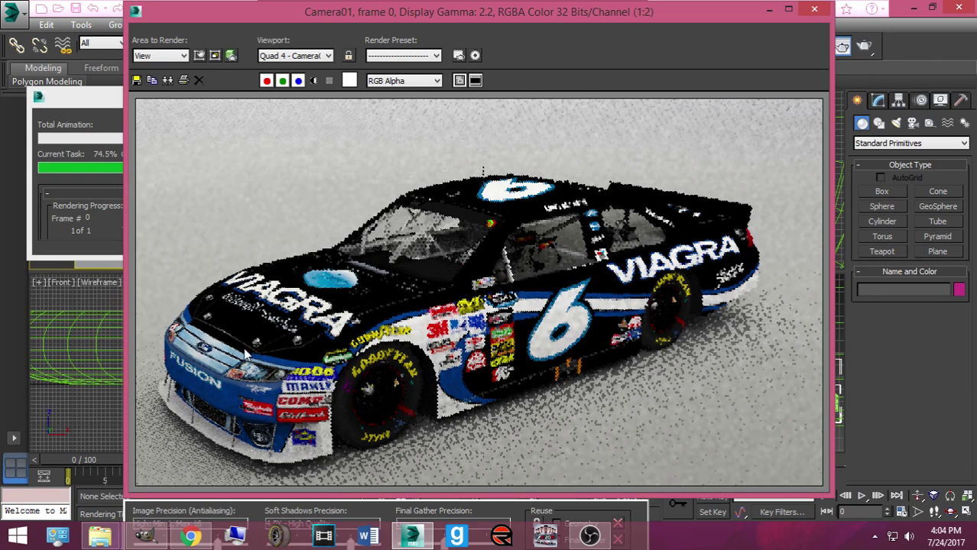
left_click(146, 535)
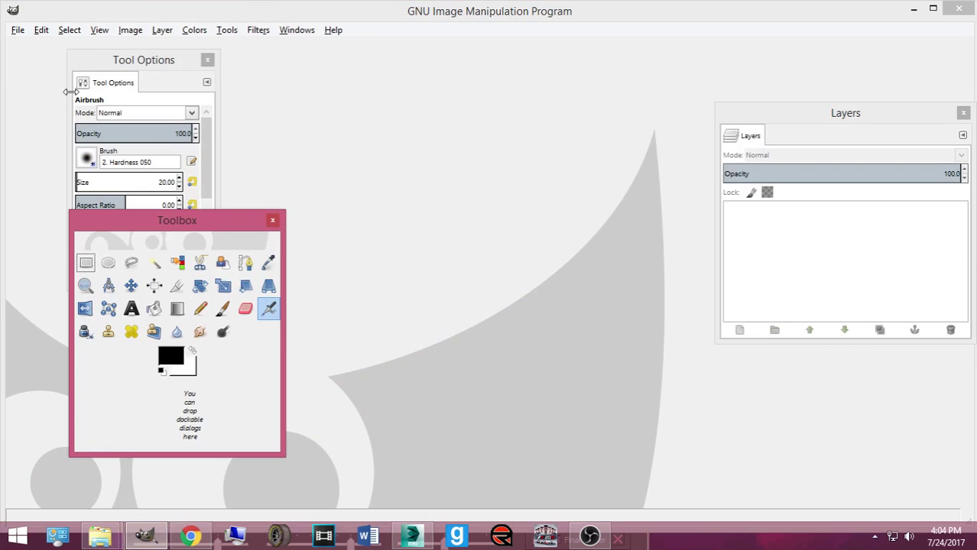
Step: Look over GIMP's Open Recent list, then choose File > Open
left_click(9, 26)
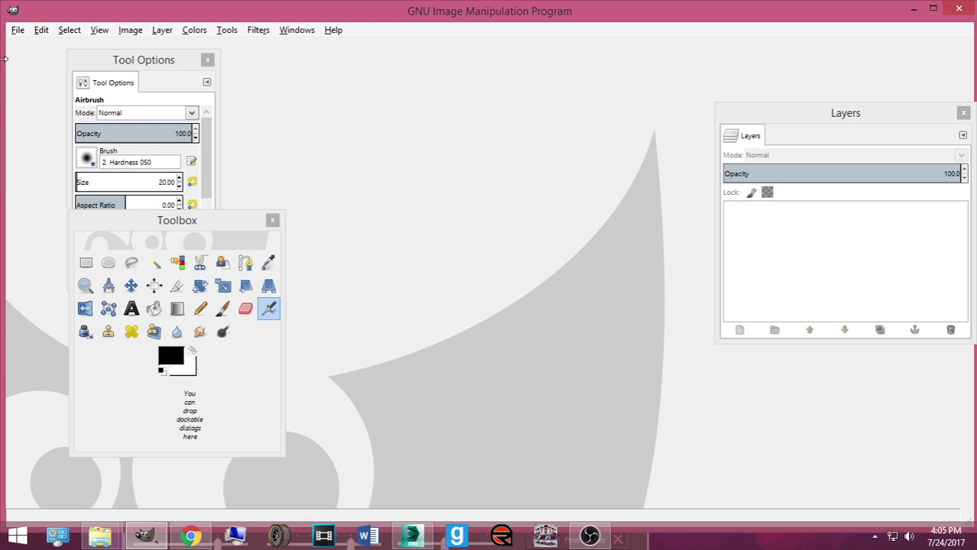
left_click(16, 31)
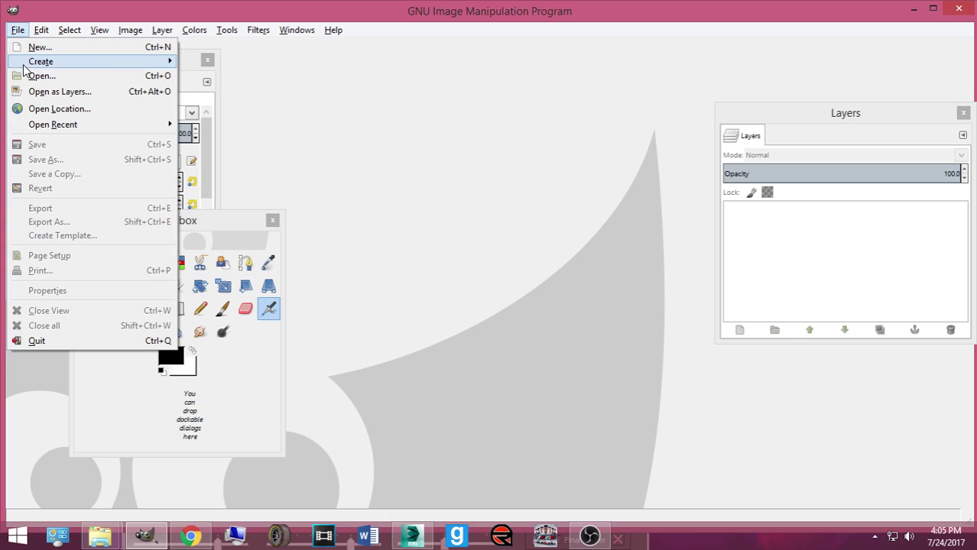
mouse_move(55, 127)
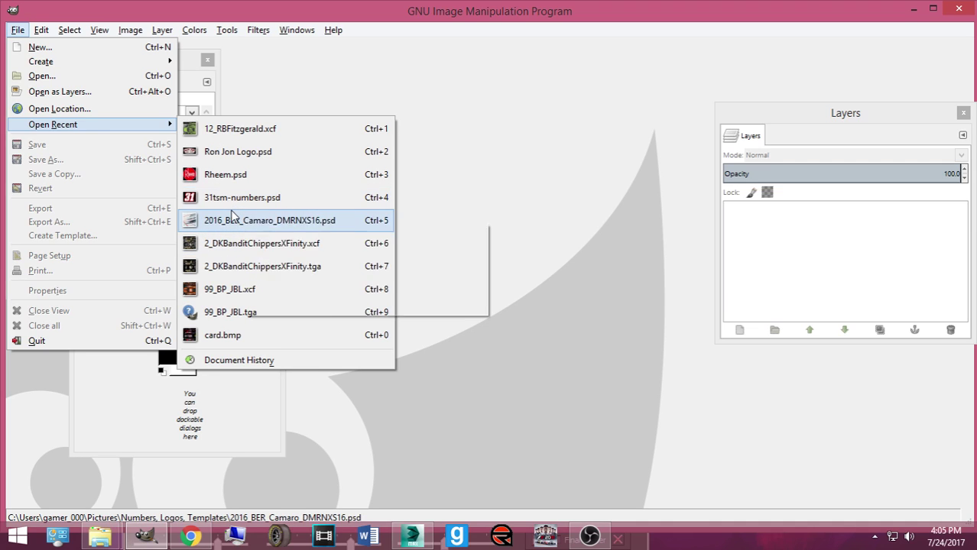
mouse_move(233, 217)
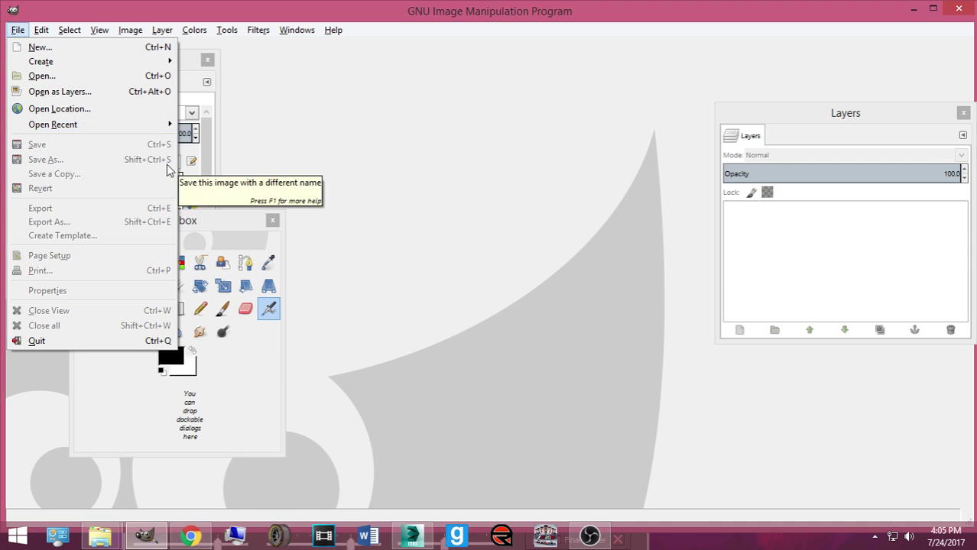
left_click(64, 76)
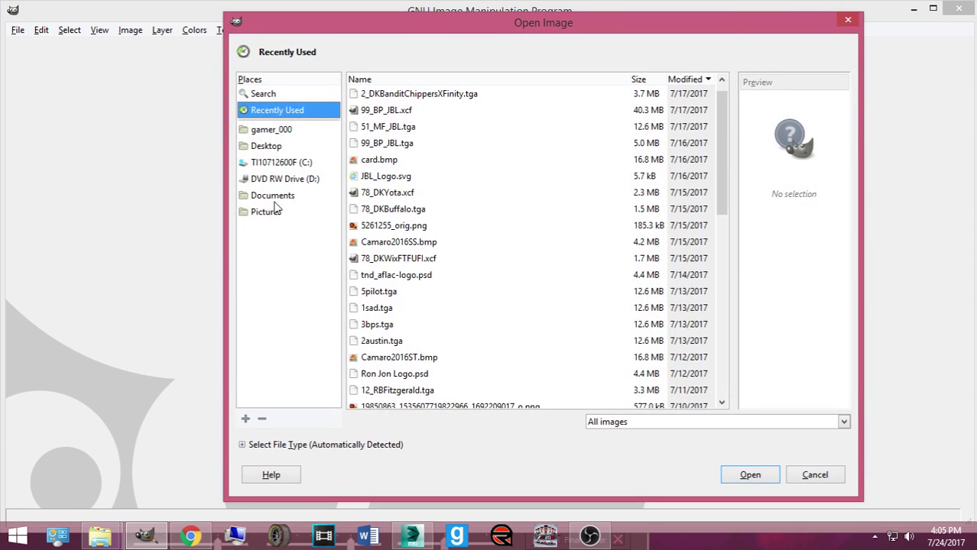
Step: Navigate via Pictures into the Numbers, Logos, Templates folder
left_click(274, 201)
left_click(274, 237)
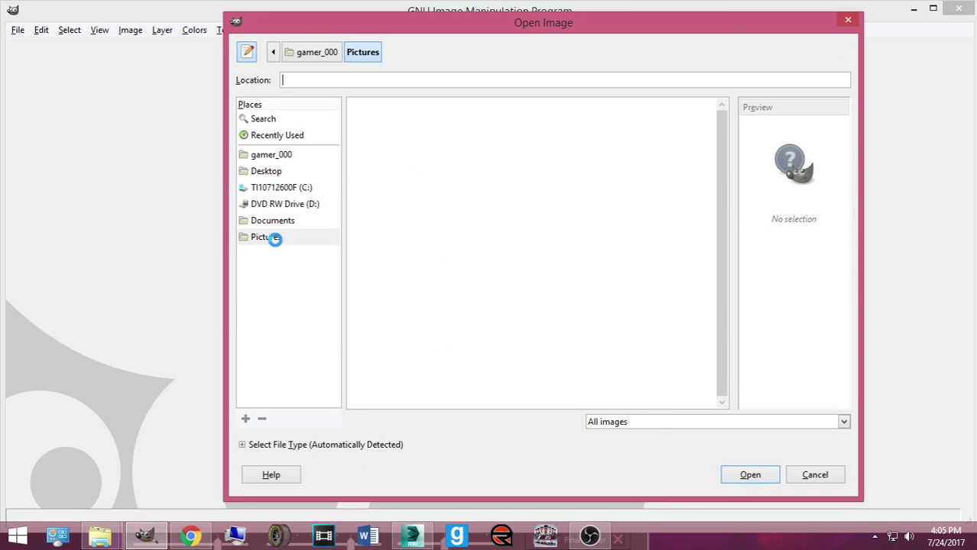
scroll(467, 328, "down", 12)
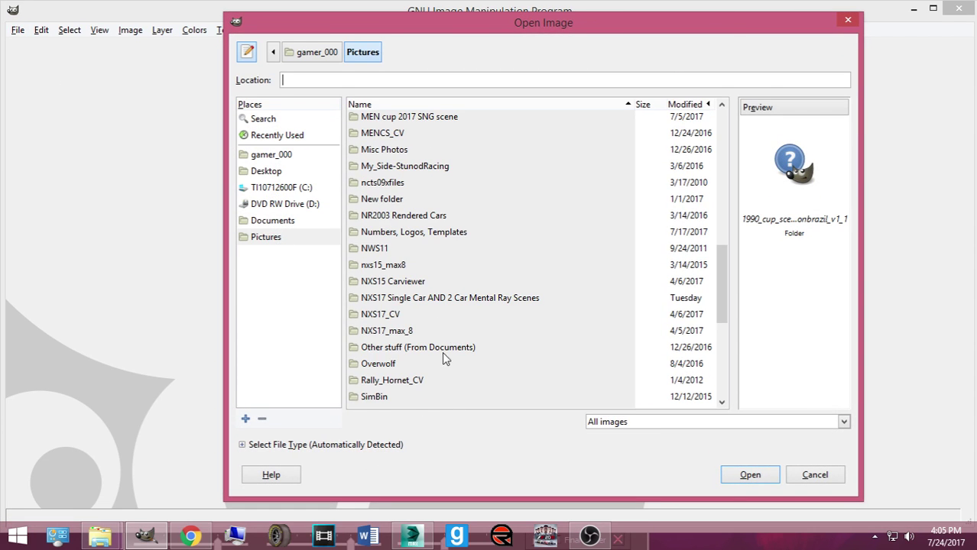
scroll(442, 352, "down", 1)
double_click(398, 188)
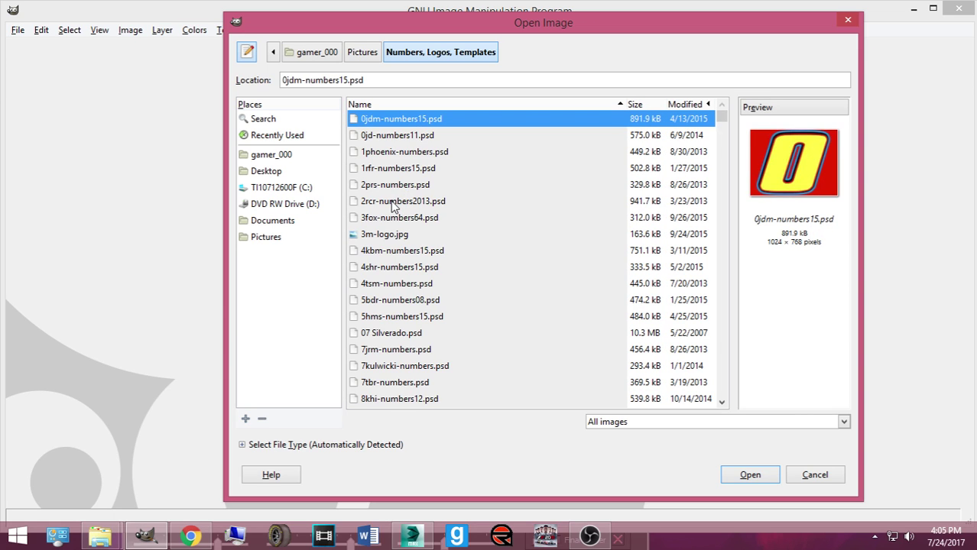
Step: Browse the folder's files, previewing BMWZ4.psd, and select the end of the file name
scroll(438, 200, "down", 20)
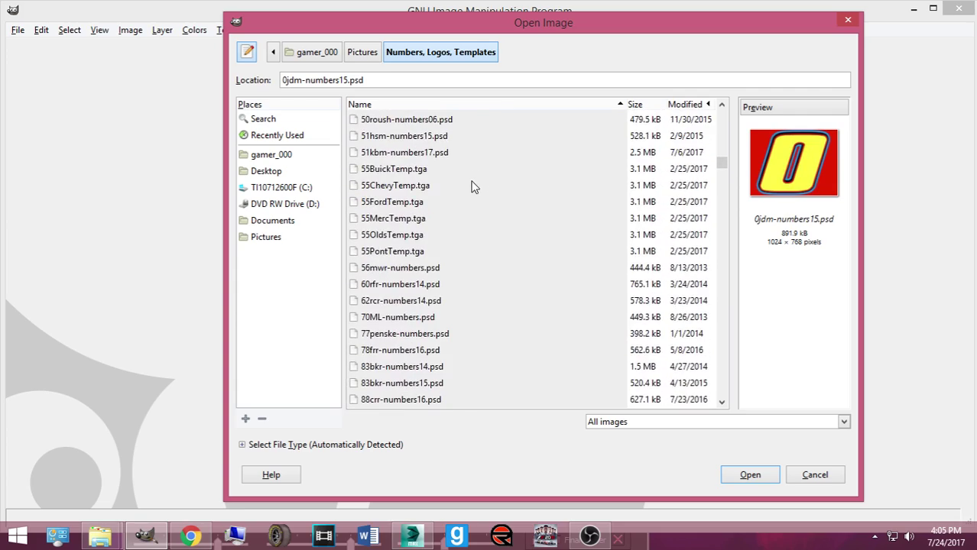
scroll(431, 191, "down", 5)
left_click_drag(721, 178, 722, 217)
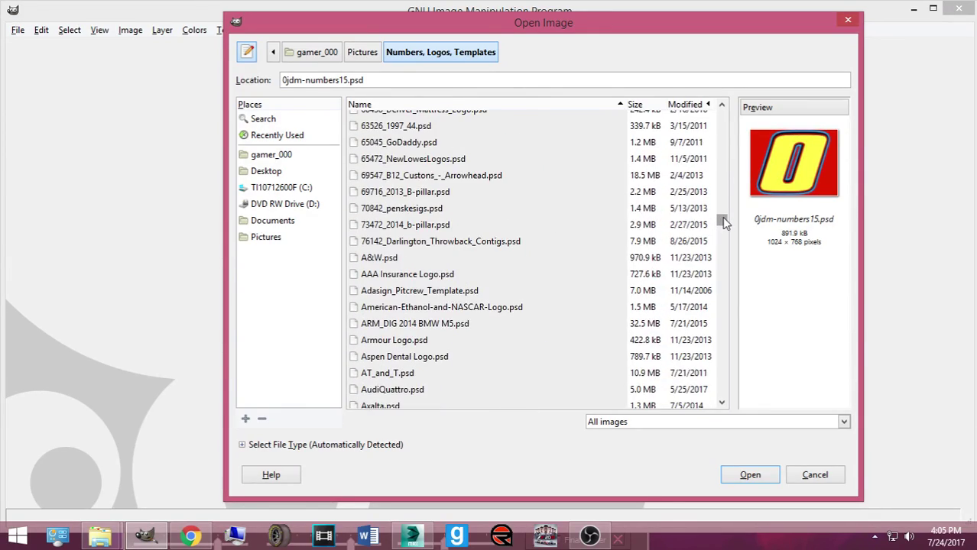
scroll(505, 229, "down", 5)
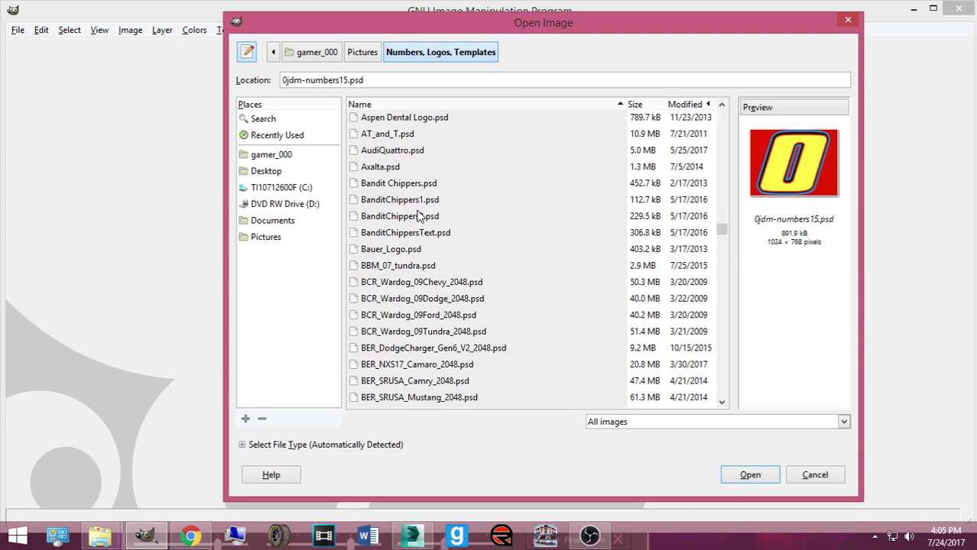
scroll(418, 217, "down", 3)
left_click(403, 271)
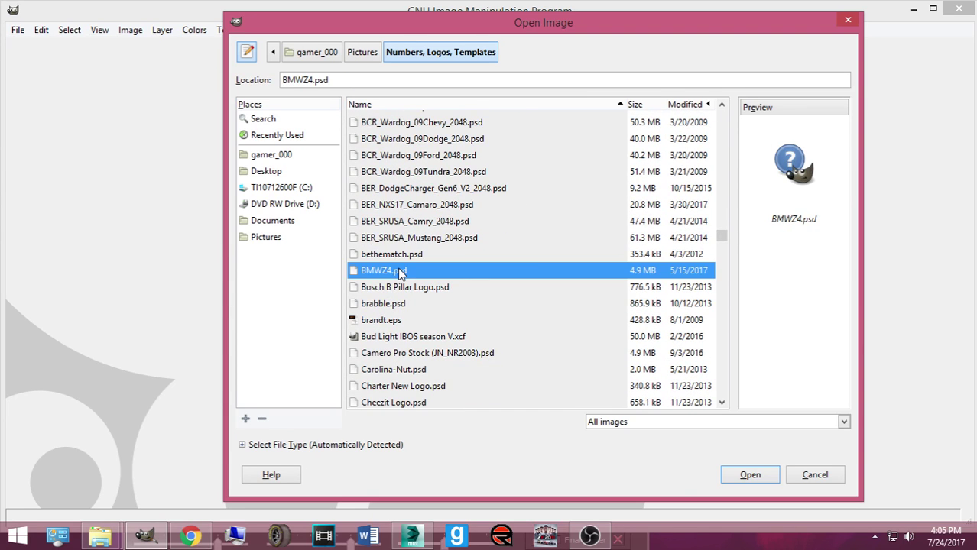
left_click(787, 174)
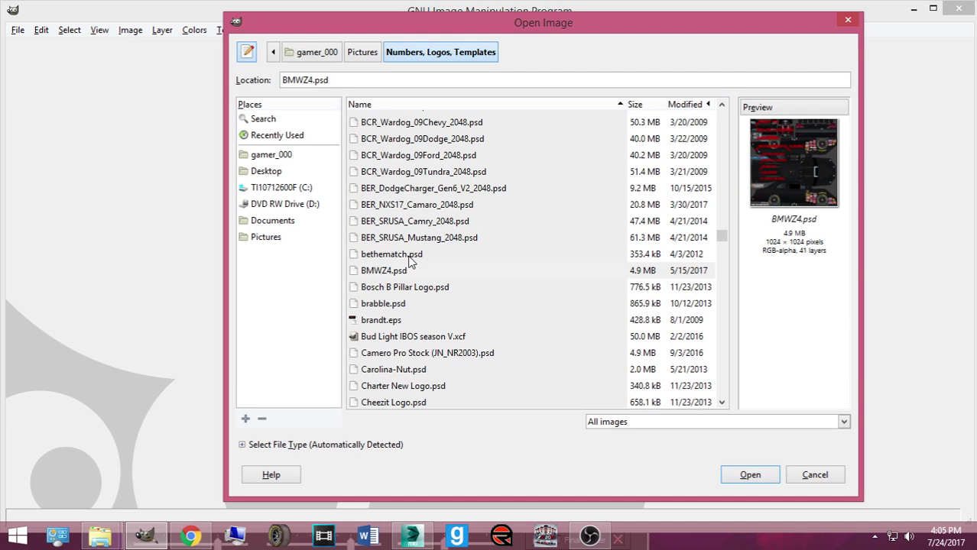
scroll(420, 267, "down", 1)
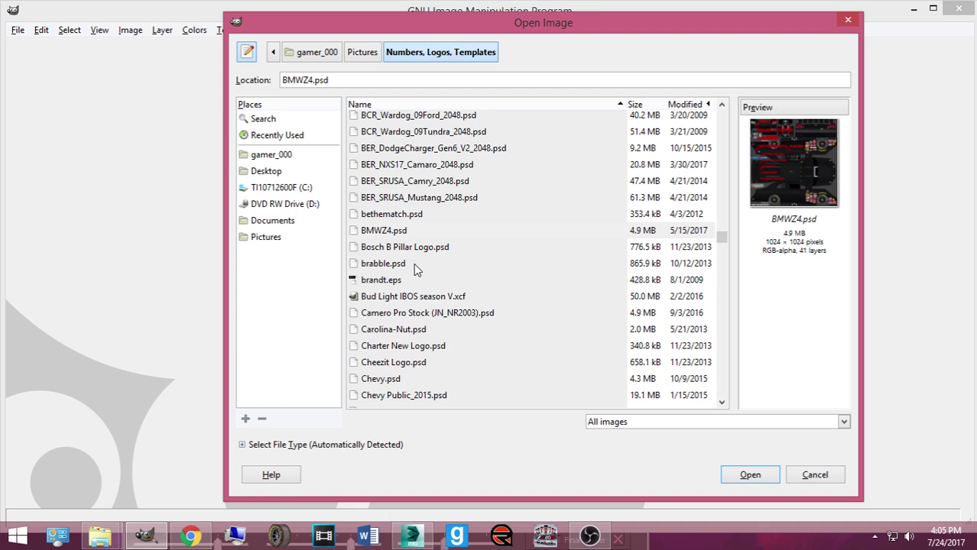
scroll(419, 269, "down", 10)
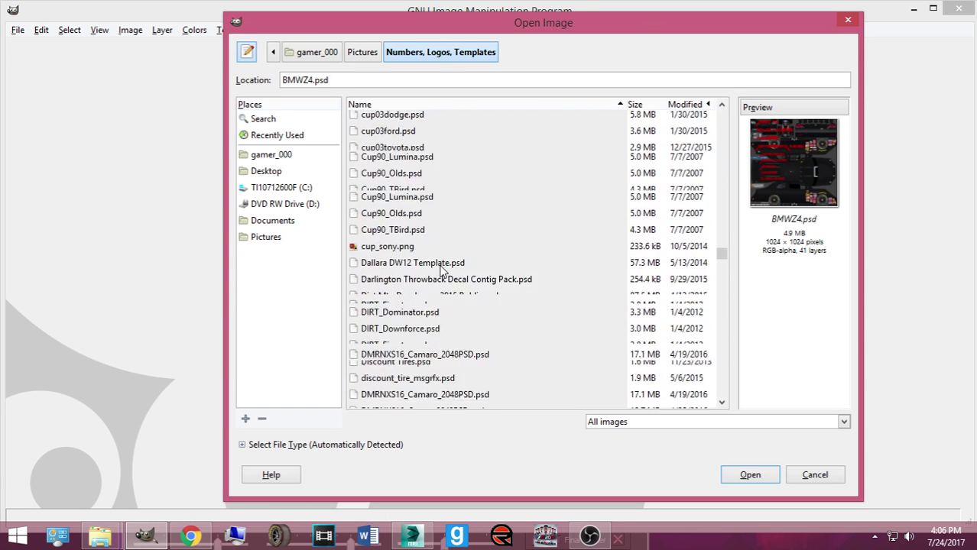
scroll(445, 271, "up", 5)
scroll(482, 271, "down", 5)
scroll(499, 255, "down", 8)
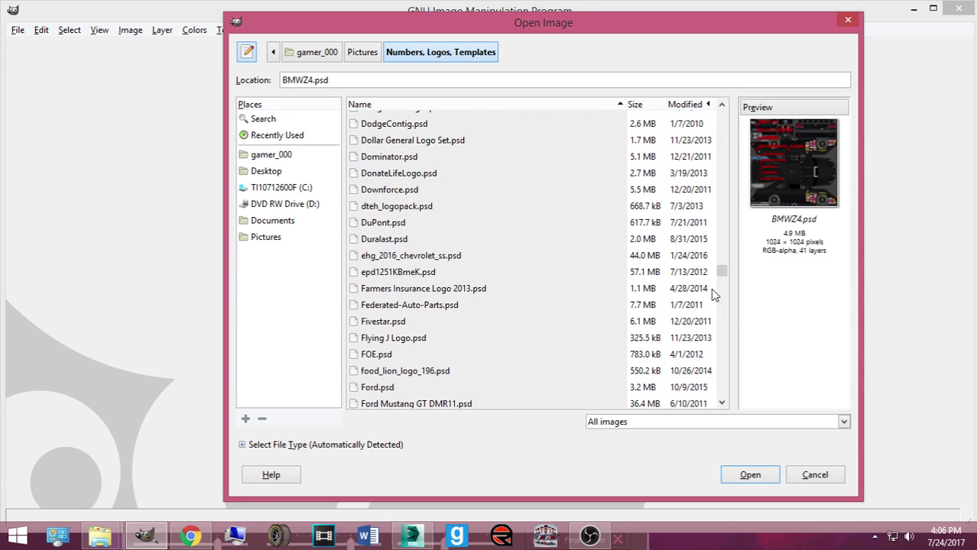
left_click_drag(721, 273, 655, 109)
left_click_drag(330, 81, 244, 90)
Step: Try opening a file named M5 and dismiss the file-not-found error
type("M5")
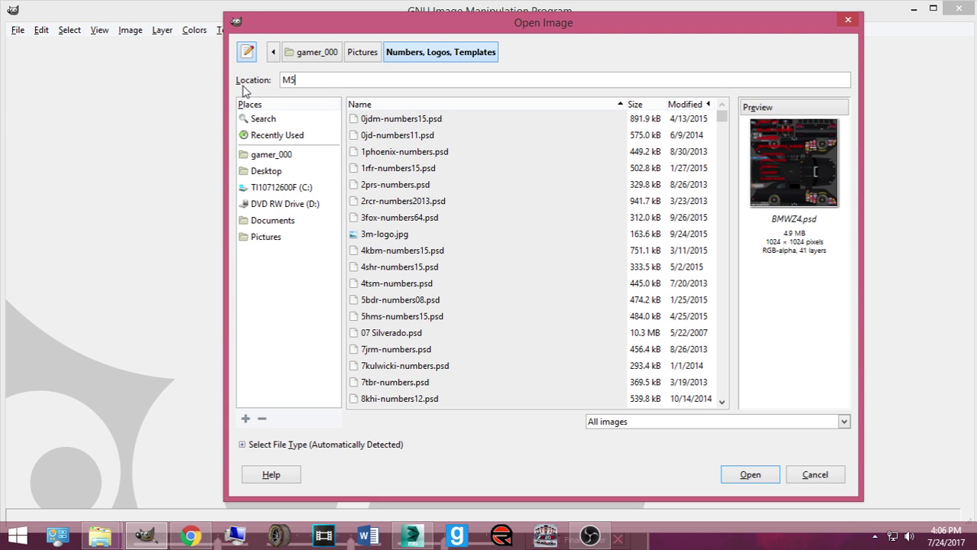
key("Return")
left_click(635, 325)
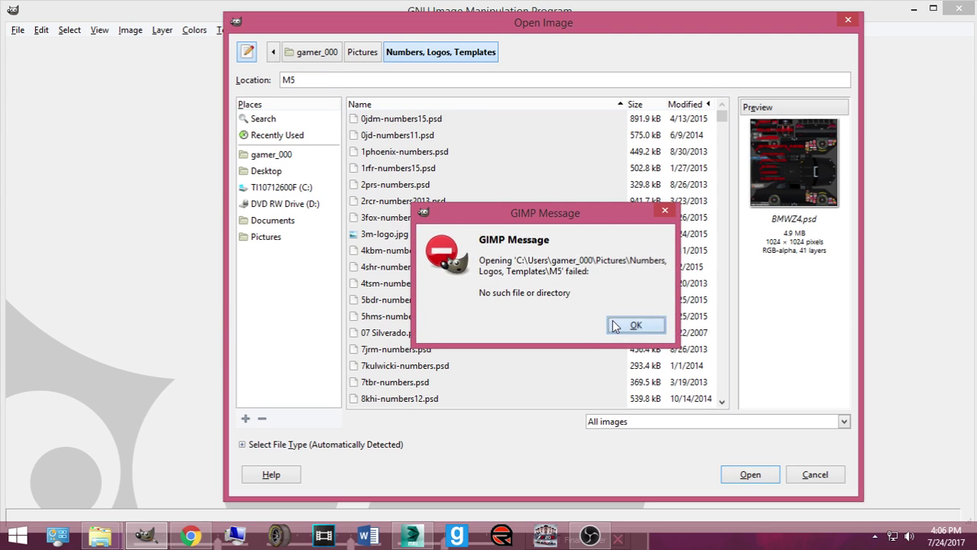
Step: Preview the logo files, including mgrfx_acdelco_logo.psd and mgrfx_zak_logo.psd
scroll(478, 244, "down", 10)
scroll(632, 201, "down", 6)
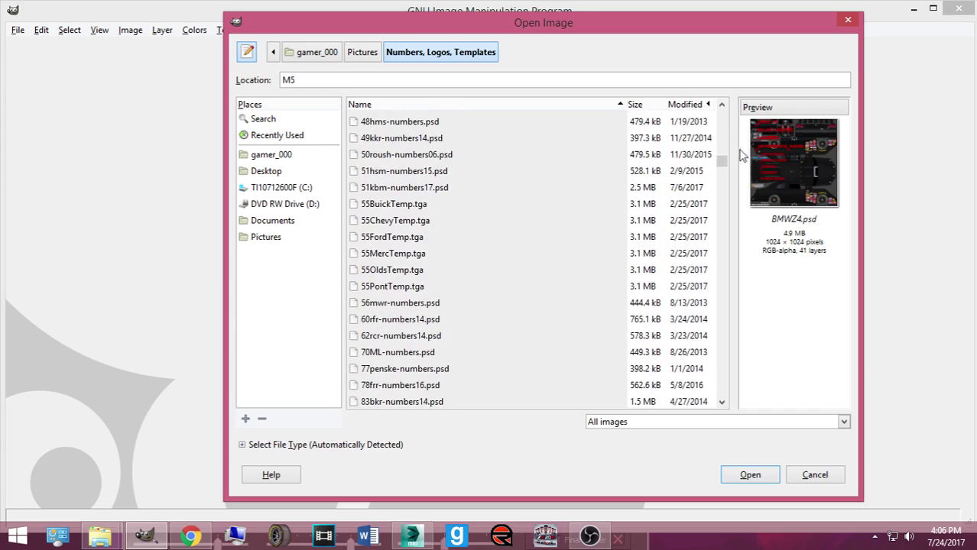
left_click_drag(724, 164, 737, 309)
left_click(424, 297)
scroll(427, 299, "down", 7)
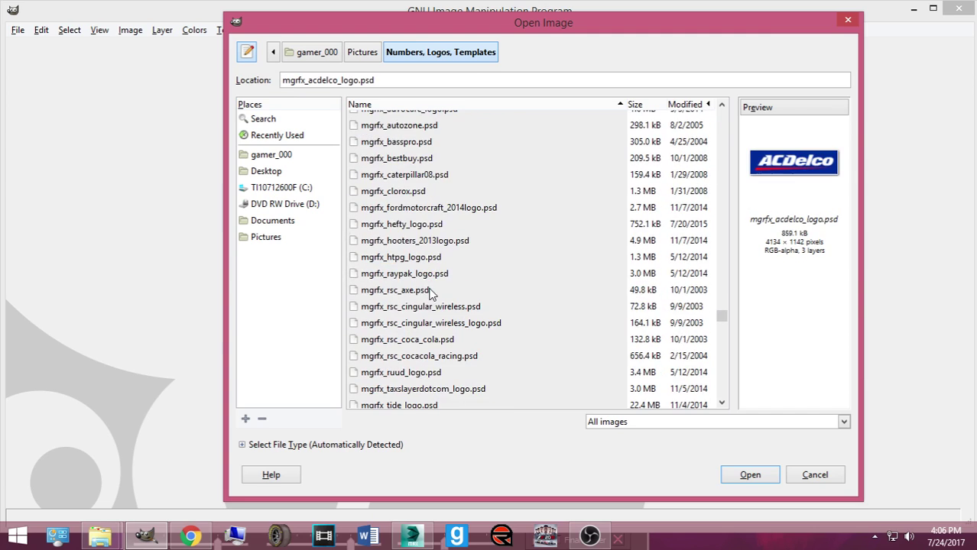
left_click(399, 239)
key("Up")
key("Up")
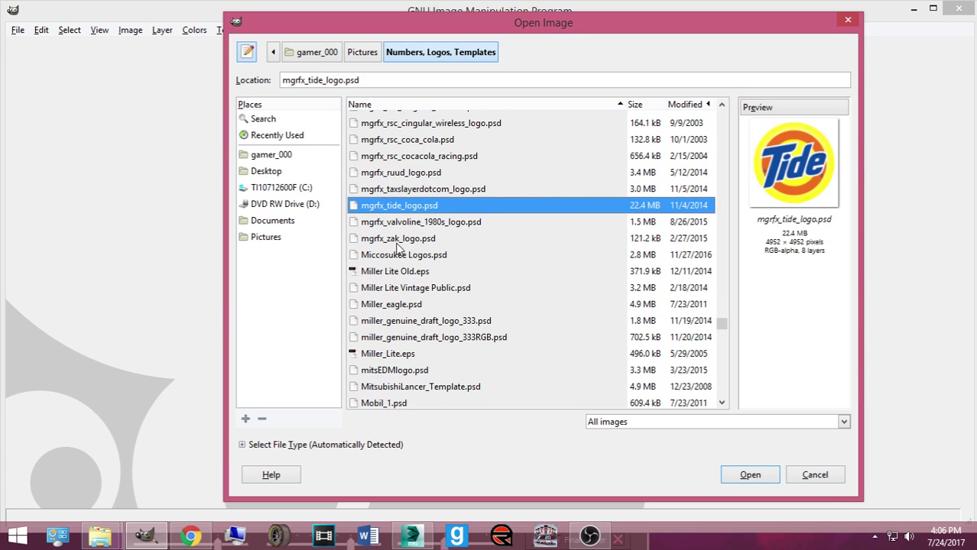
key("Up")
key("Up")
key("Up")
key("Up")
key("Down")
key("Down")
key("Down")
key("Down")
key("Down")
key("Down")
key("Down")
key("Down")
key("Down")
key("Down")
key("Down")
key("Down")
key("Down")
key("Down")
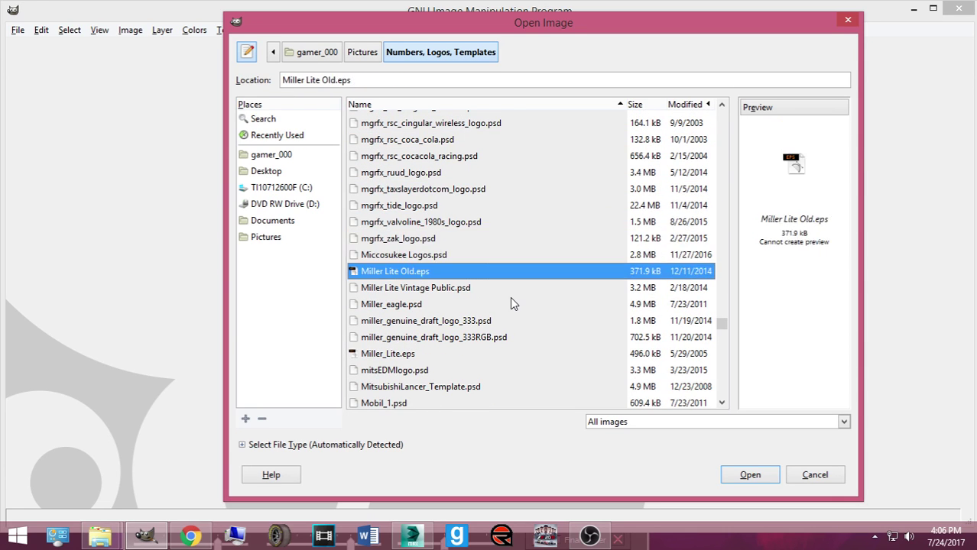
key("Down")
key("Down")
key("Down")
key("Down")
key("Down")
key("Down")
key("Down")
key("Down")
key("Down")
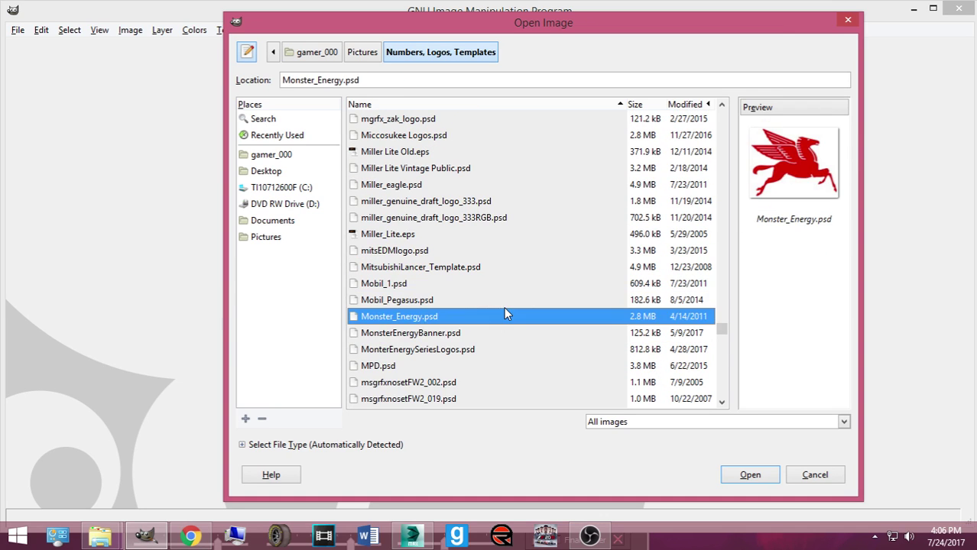
key("Down")
key("Down")
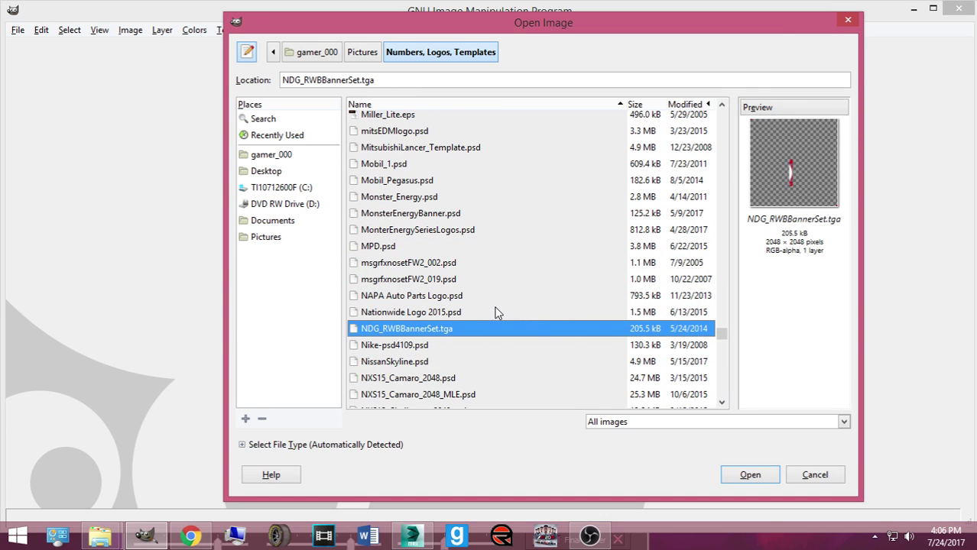
left_click_drag(724, 338, 718, 227)
Step: Preview 65045_GoDaddy.psd, BMWZ4.psd, bethematch.psd and the car templates down to Ford_Raptor.psd
left_click(428, 237)
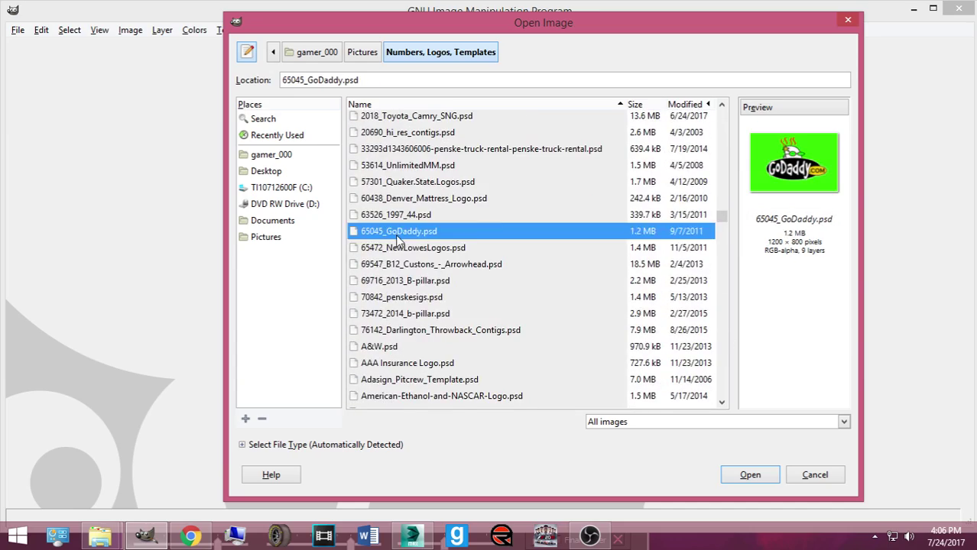
scroll(432, 252, "down", 10)
scroll(423, 251, "down", 6)
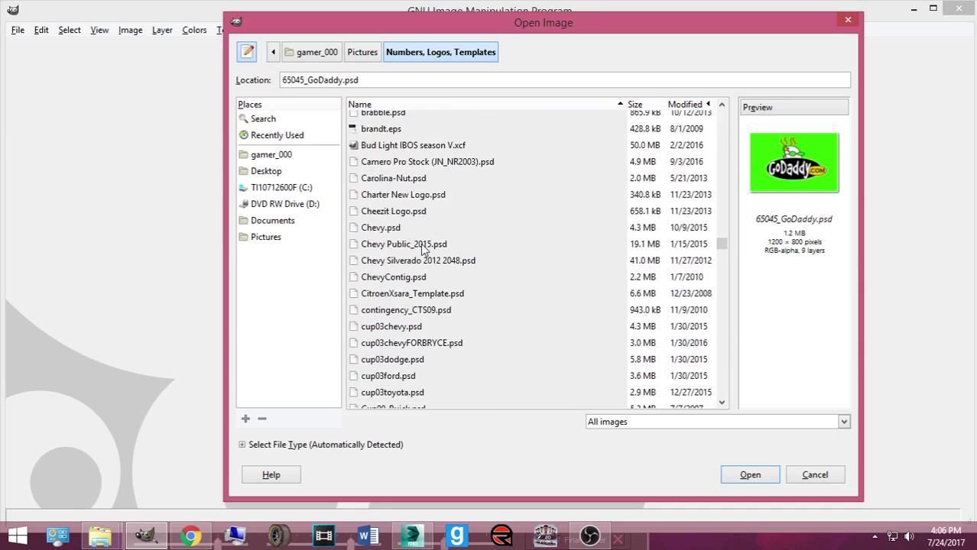
scroll(423, 251, "up", 2)
left_click(382, 201)
key("Up")
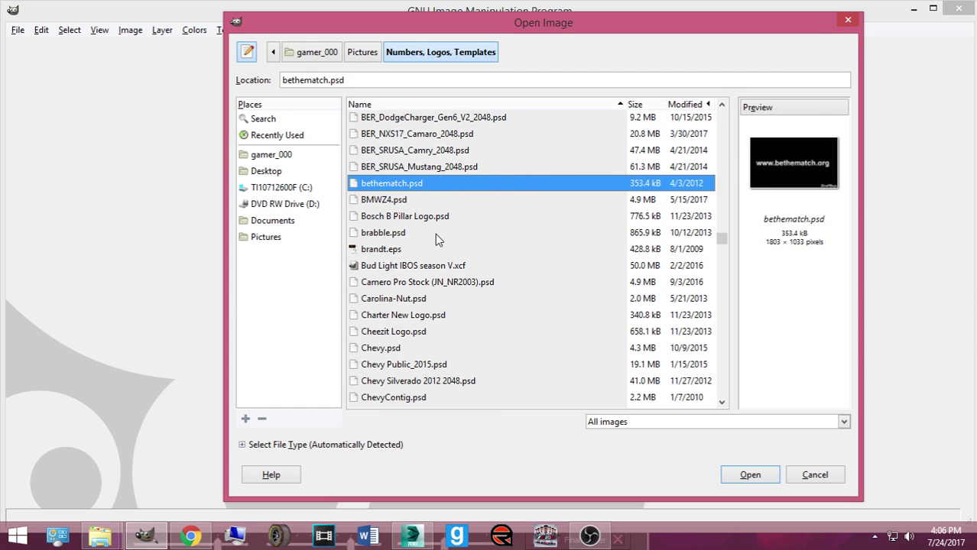
key("Down")
key("Down")
key("Down")
key("Down")
key("Down")
key("Down")
key("Down")
key("Down")
key("Down")
key("Down")
key("Down")
key("Down")
key("Down")
key("Down")
key("Down")
key("Down")
key("Down")
key("Down")
key("Down")
key("Down")
key("Down")
key("Down")
key("Down")
key("Down")
key("Down")
key("Down")
key("Down")
key("Down")
key("Down")
key("Down")
key("Down")
key("Down")
key("Down")
key("Down")
key("Down")
key("Down")
key("Down")
key("Down")
key("Down")
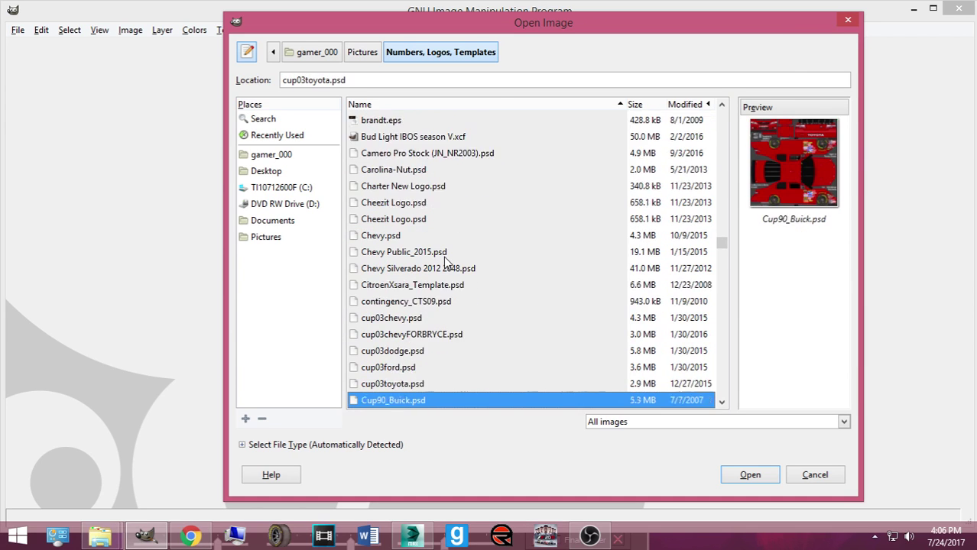
key("Down")
key("Down")
key("Down")
key("Down")
key("Down")
key("Down")
key("Down")
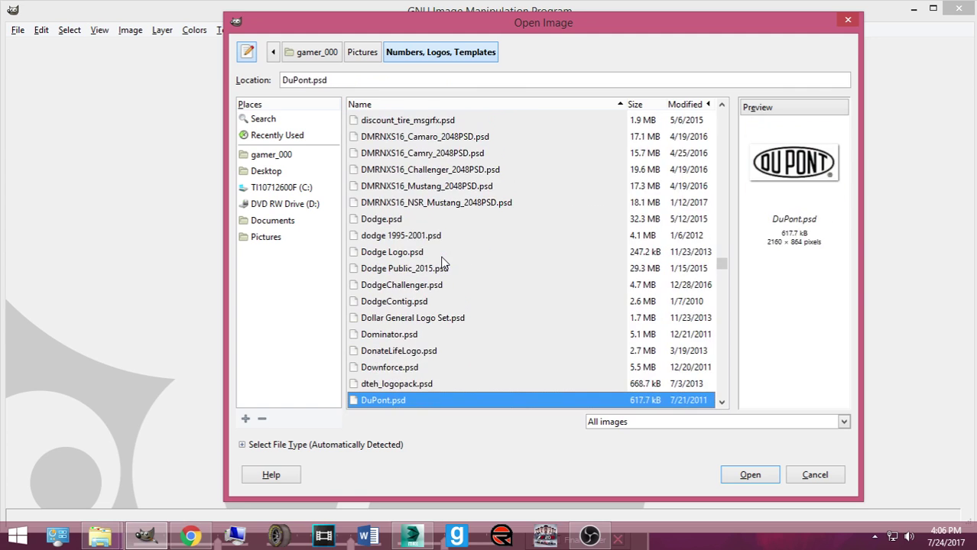
scroll(450, 269, "down", 2)
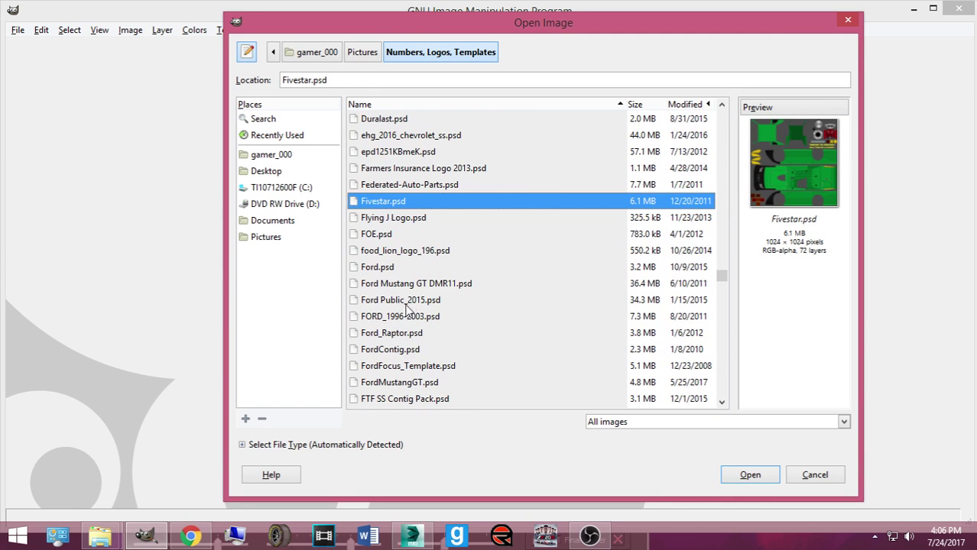
key("Down")
key("Down")
key("Down")
key("Down")
key("Down")
key("Down")
key("Down")
key("Down")
Step: Check the 3ds Max render window, then bring up Chrome's Downloads page
scroll(507, 276, "down", 5)
scroll(508, 277, "down", 4)
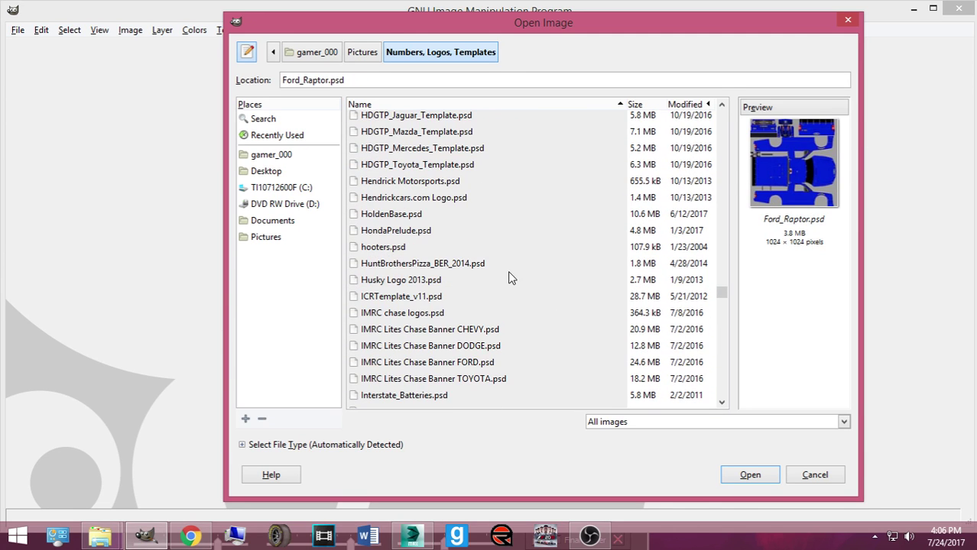
scroll(478, 266, "down", 2)
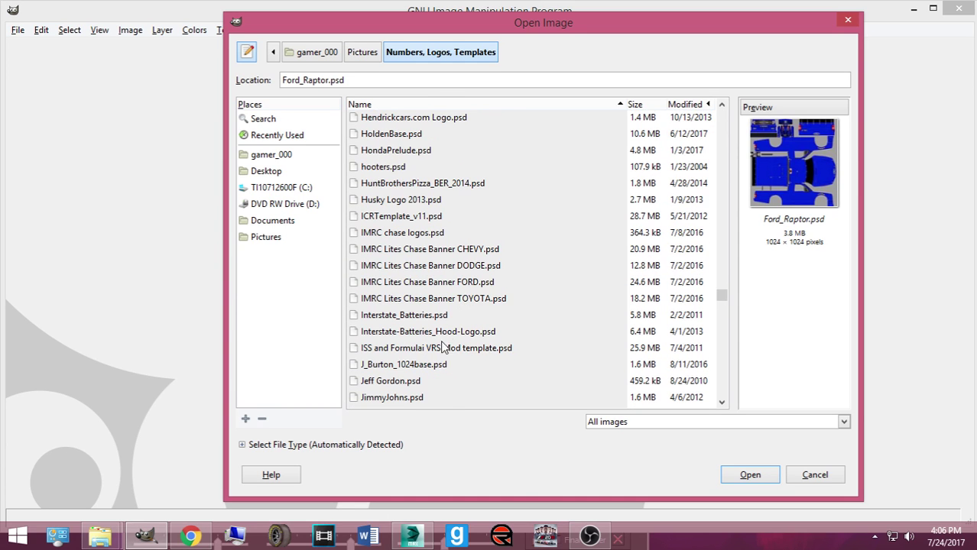
left_click(415, 537)
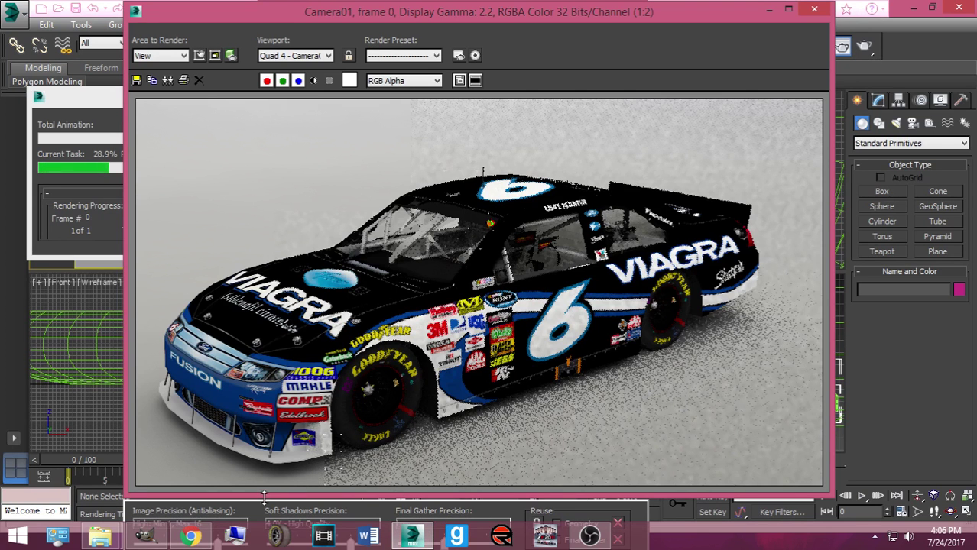
left_click(191, 537)
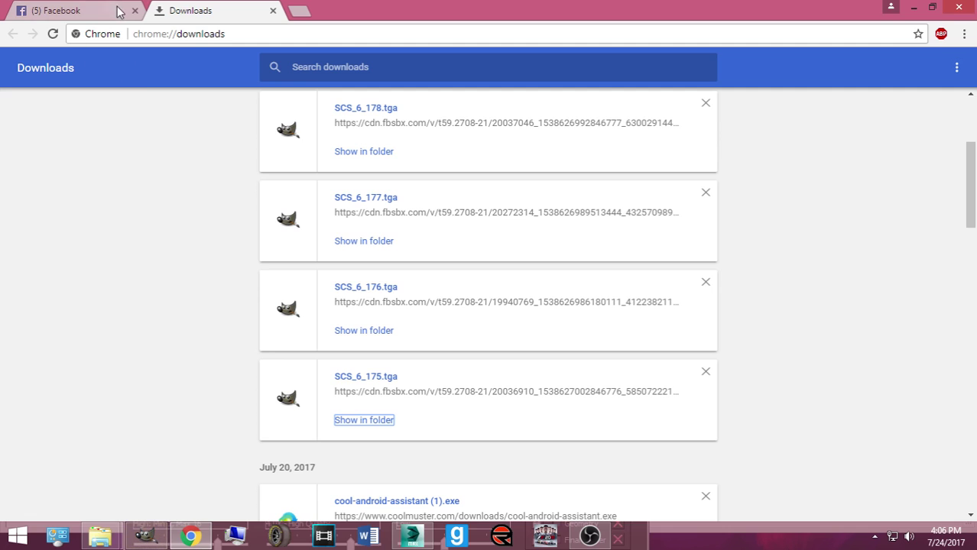
left_click(147, 533)
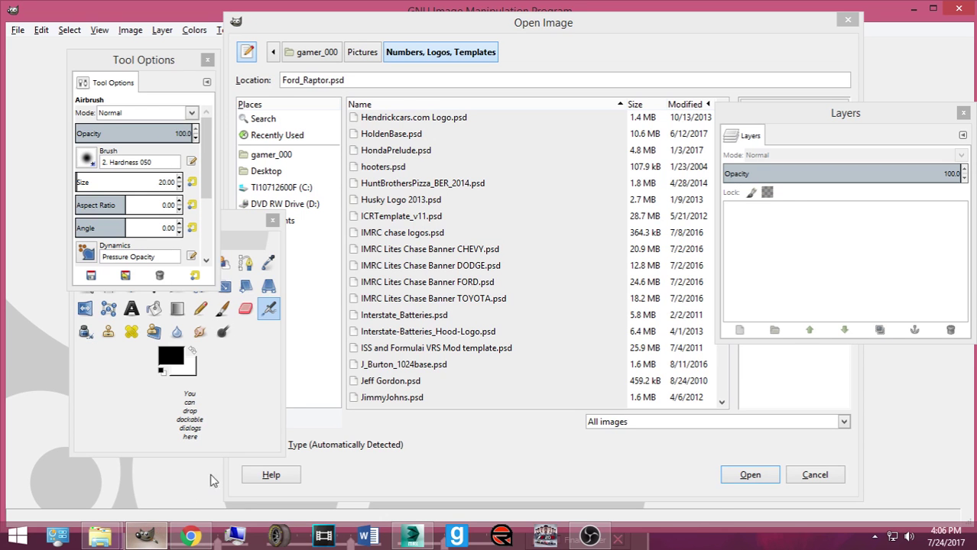
left_click(398, 366)
scroll(383, 357, "down", 3)
scroll(432, 336, "down", 3)
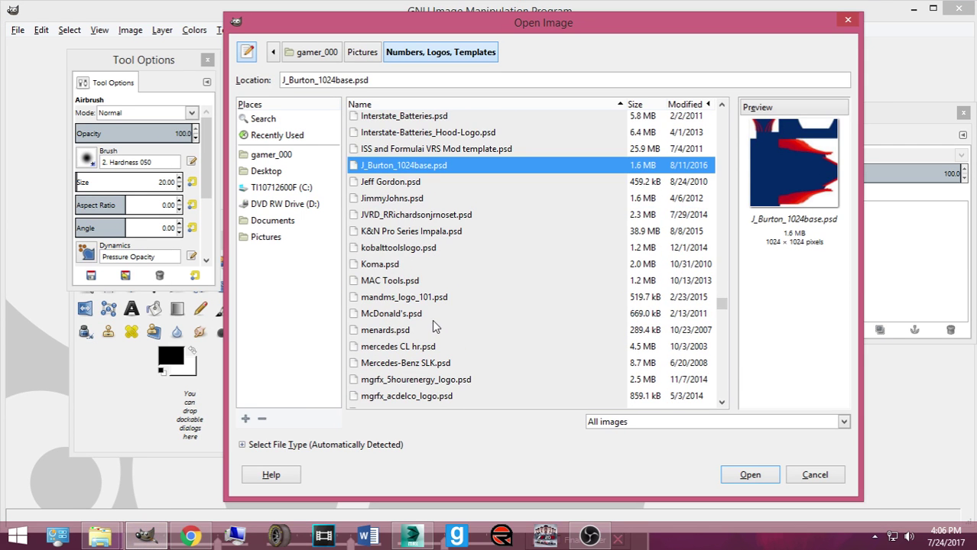
left_click(423, 309)
left_click(399, 295)
left_click(402, 274)
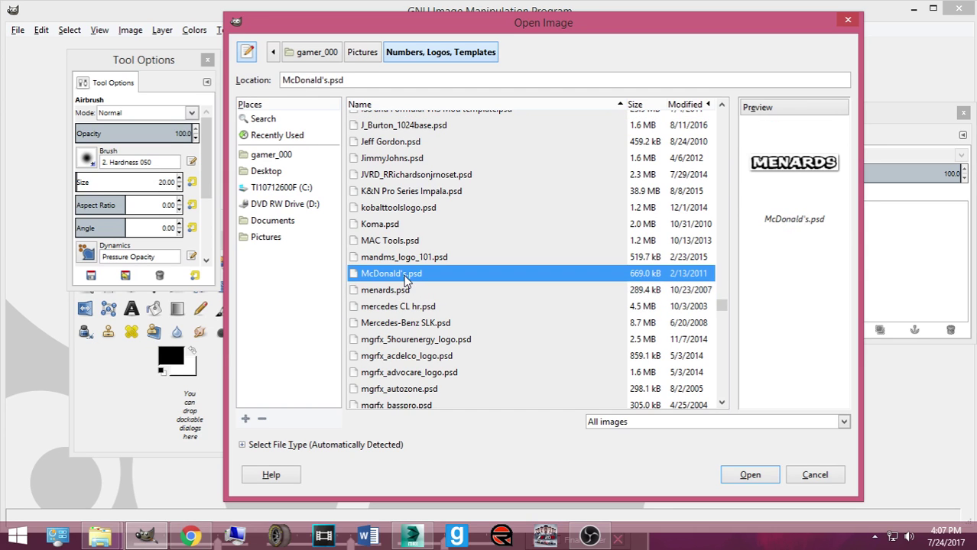
left_click(407, 258)
scroll(409, 268, "down", 5)
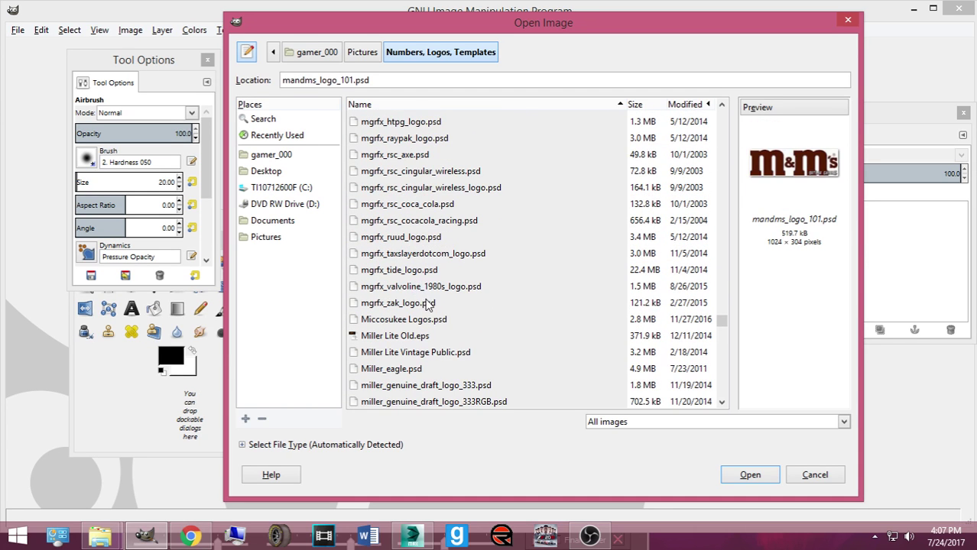
scroll(444, 325, "down", 4)
scroll(451, 330, "down", 3)
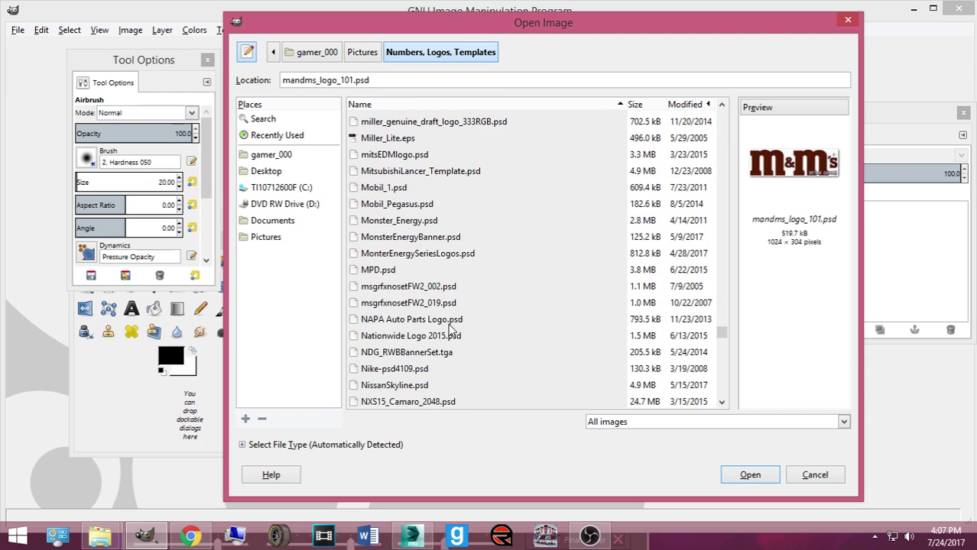
left_click(403, 173)
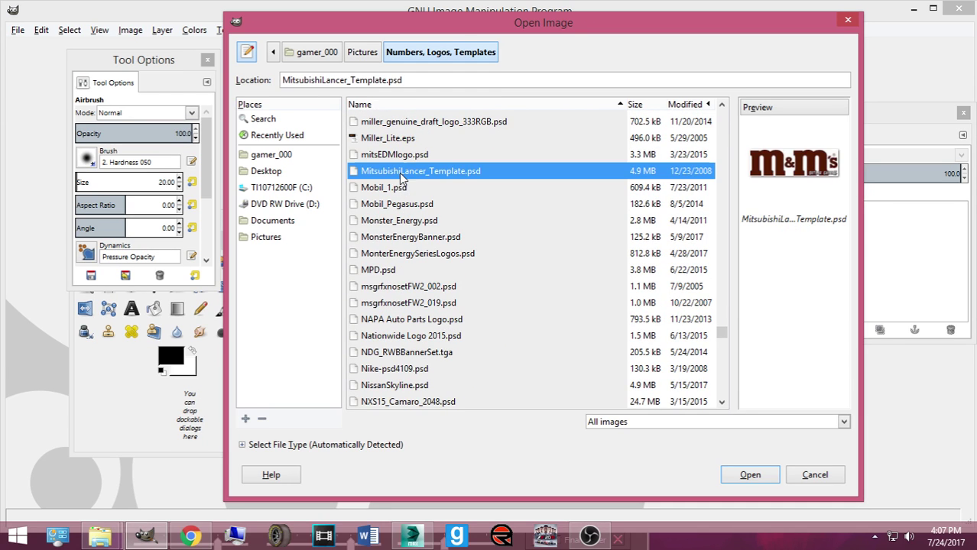
double_click(403, 173)
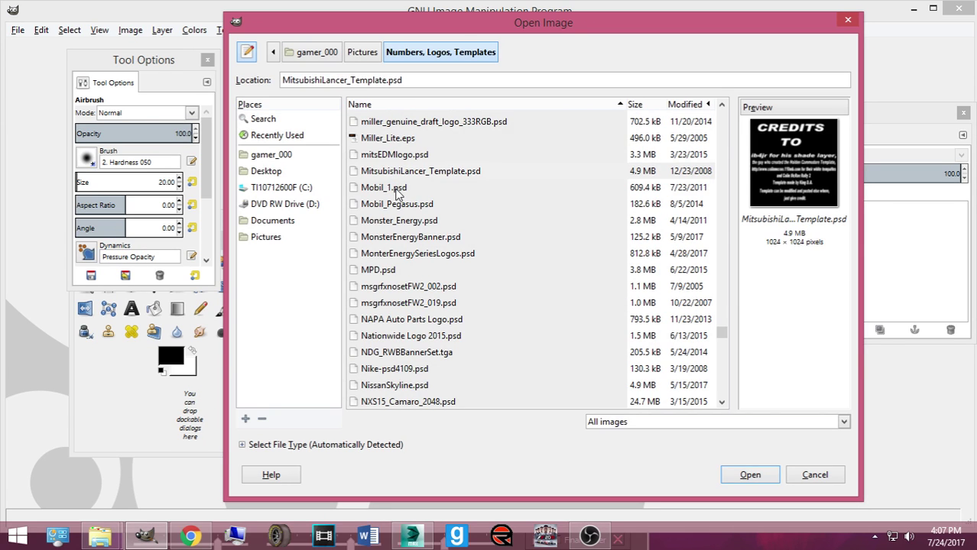
left_click(421, 204)
left_click(440, 237)
left_click(456, 271)
key("Down")
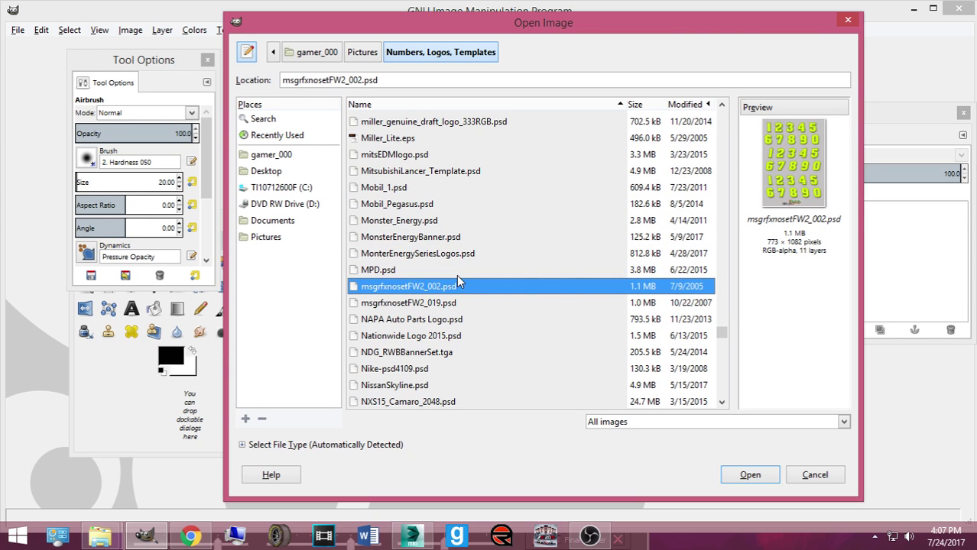
key("Down")
key("Down")
key("Down")
key("Down")
key("Down")
key("Down")
scroll(510, 323, "down", 1)
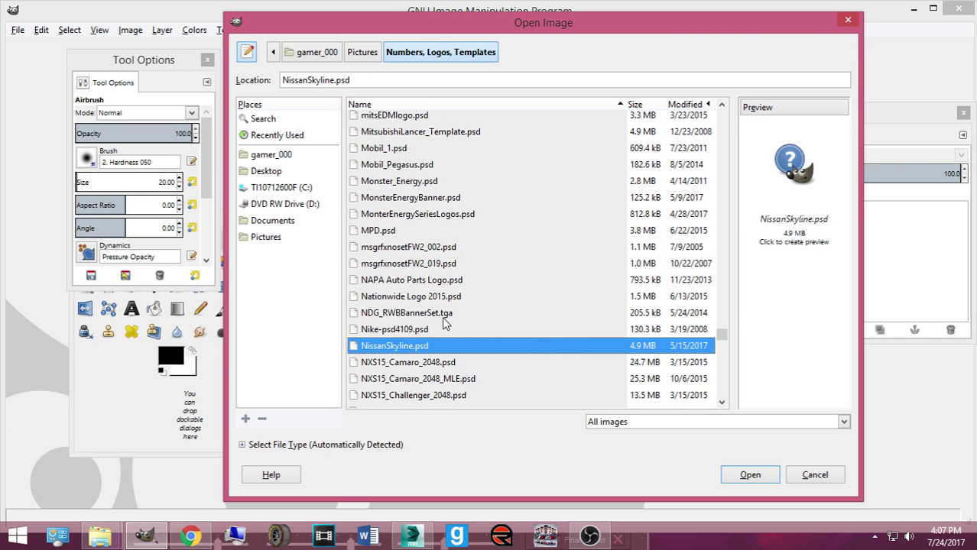
scroll(477, 313, "down", 12)
scroll(476, 310, "down", 1)
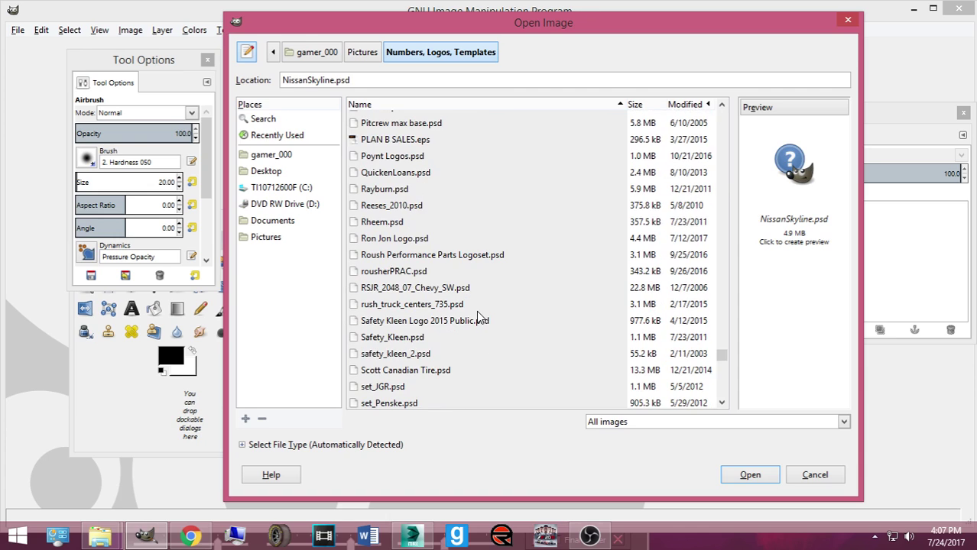
scroll(486, 313, "down", 2)
scroll(491, 311, "down", 12)
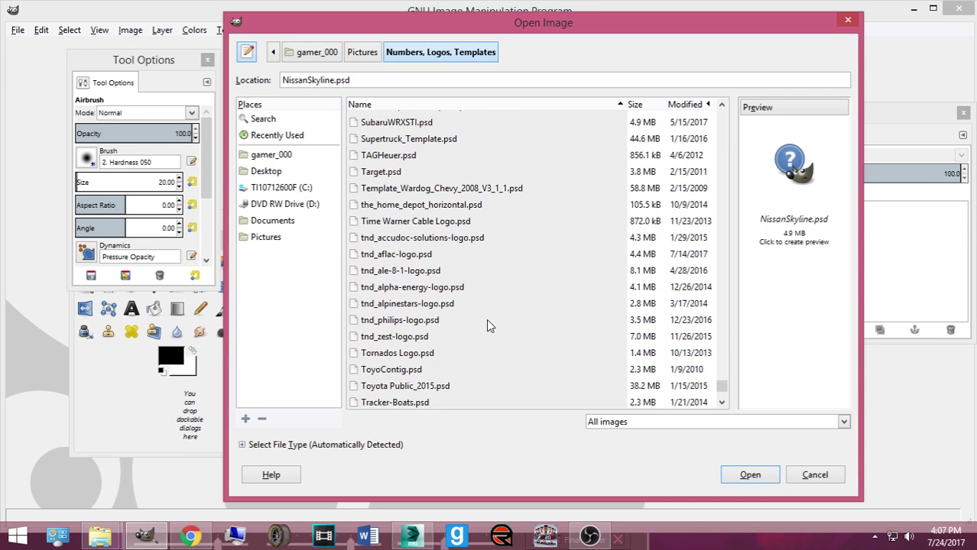
scroll(490, 324, "down", 3)
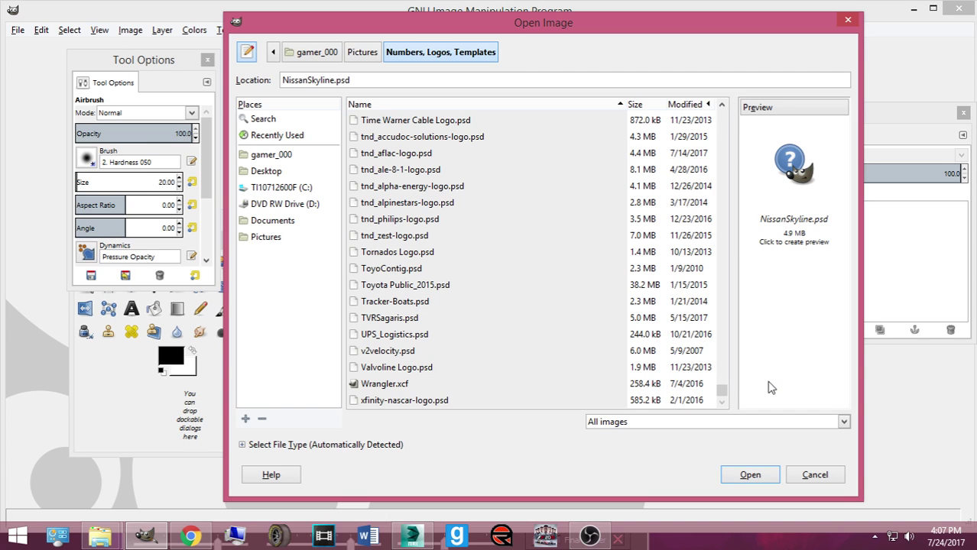
Step: Preview the 2016 Ford Fusion and Chevy SS templates, stepping down to Bandit Chippers.psd
left_click_drag(723, 392, 728, 201)
left_click(416, 228)
scroll(421, 237, "up", 1)
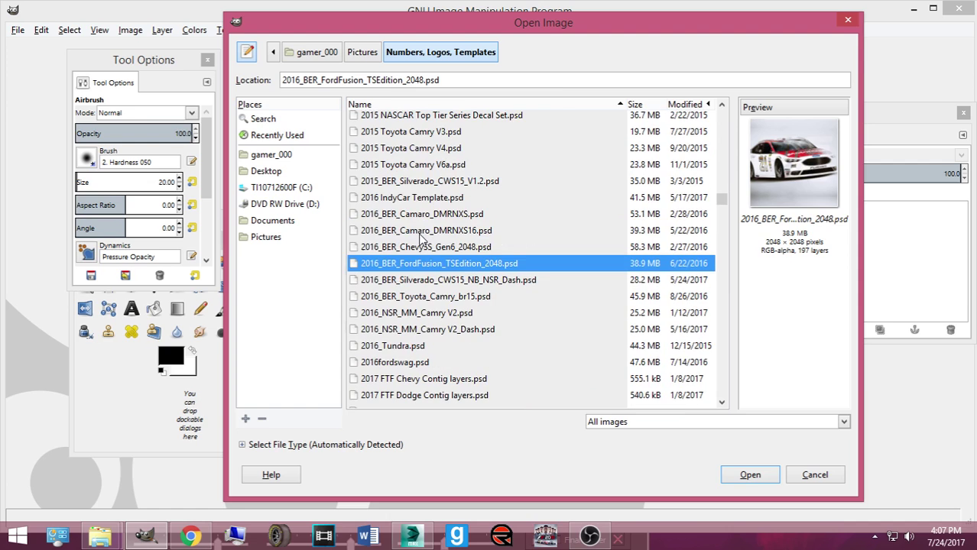
left_click(423, 241)
key("Up")
key("Up")
key("Up")
key("Down")
key("Down")
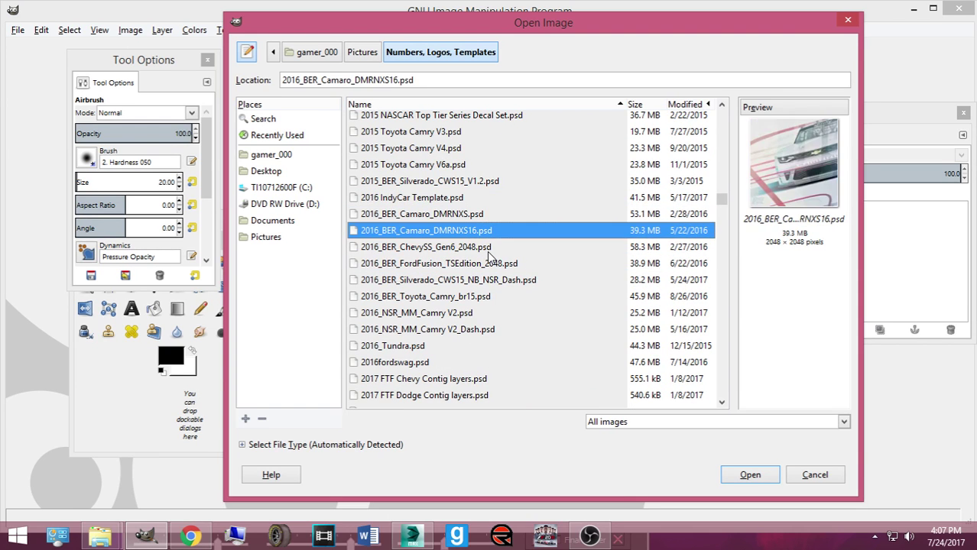
key("Down")
key("Down")
key("Down")
key("Down")
key("Down")
key("Down")
key("Down")
key("Down")
key("Down")
key("Down")
key("Down")
scroll(490, 262, "down", 2)
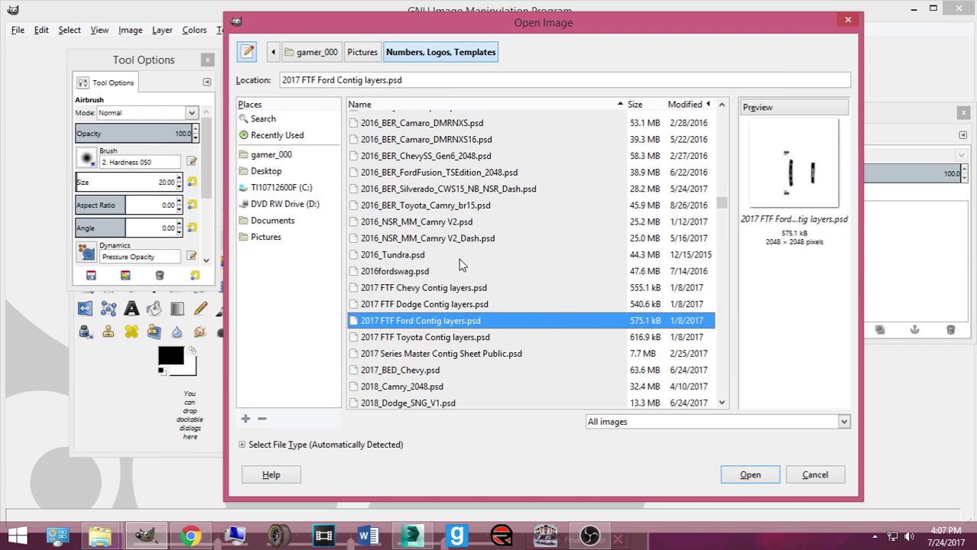
key("Down")
key("Down")
key("Down")
scroll(468, 275, "down", 2)
key("Down")
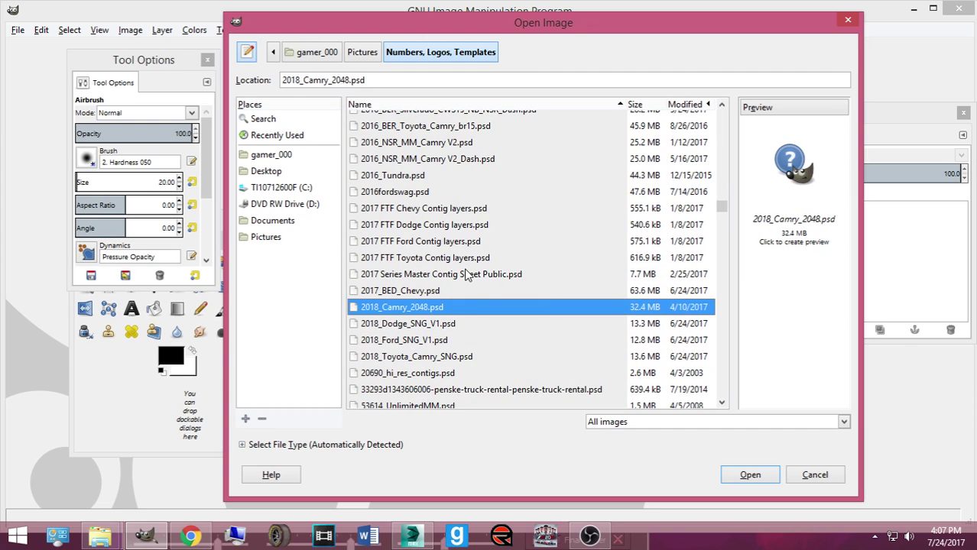
key("Down")
key("Down")
key("Down")
key("Down")
key("Down")
scroll(468, 275, "down", 2)
key("Down")
key("Down")
key("Down")
key("Down")
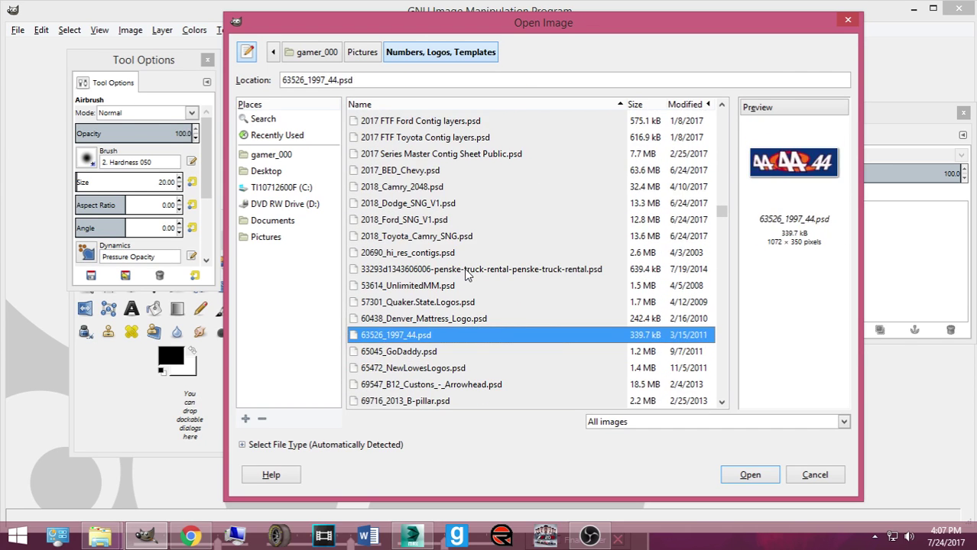
key("Down")
key("Down")
key("Down")
scroll(468, 275, "down", 2)
key("Down")
key("Down")
key("Down")
key("Down")
key("Down")
key("Down")
key("Down")
key("Down")
key("Down")
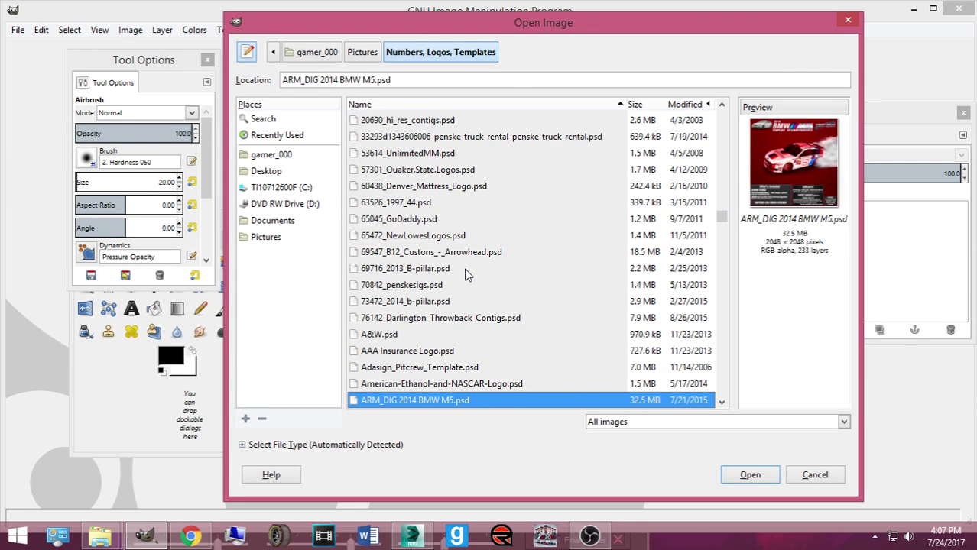
key("Down")
key("Down")
key("Down")
key("Down")
key("Down")
key("Down")
Step: Preview BMWZ4.psd and continue down the list to contingency_CTS09.psd
scroll(468, 275, "down", 1)
scroll(468, 276, "down", 3)
scroll(463, 274, "down", 1)
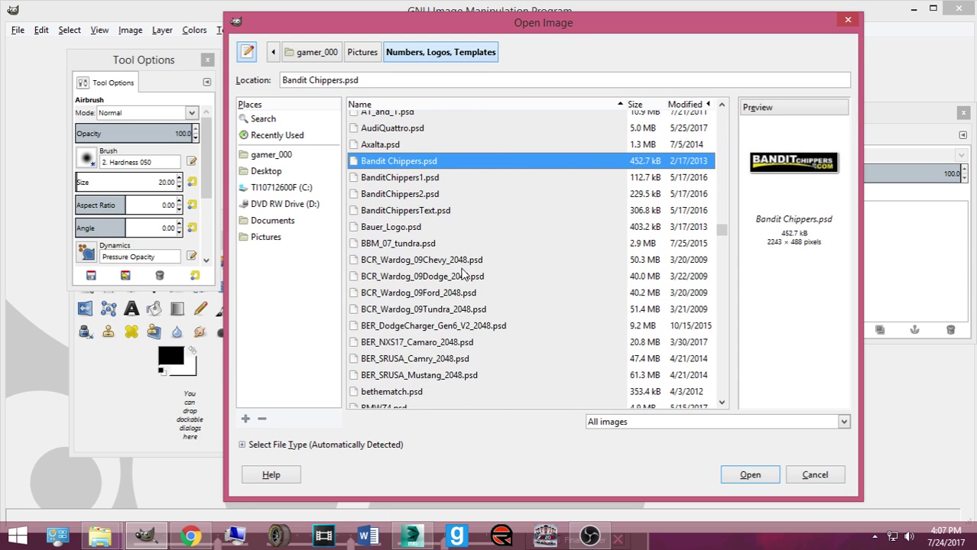
scroll(463, 273, "down", 2)
left_click(392, 289)
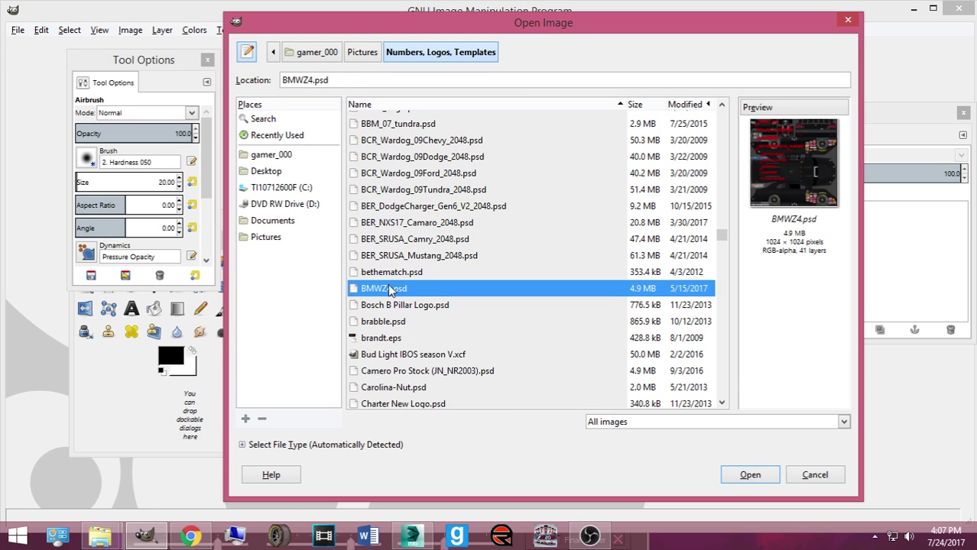
scroll(397, 292, "down", 2)
key("Down")
key("Down")
key("Down")
key("Down")
key("Down")
key("Down")
key("Down")
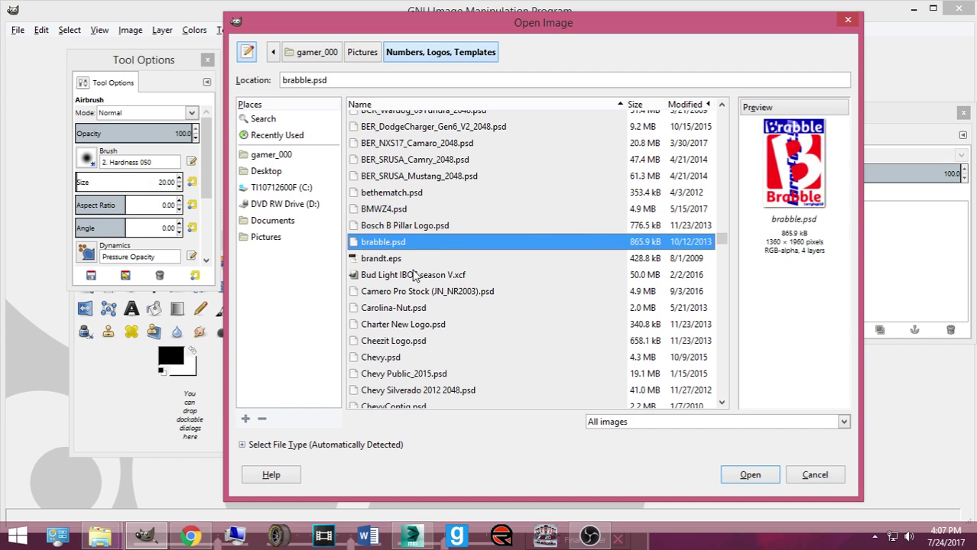
scroll(453, 291, "down", 2)
key("Down")
key("Down")
key("Down")
key("Down")
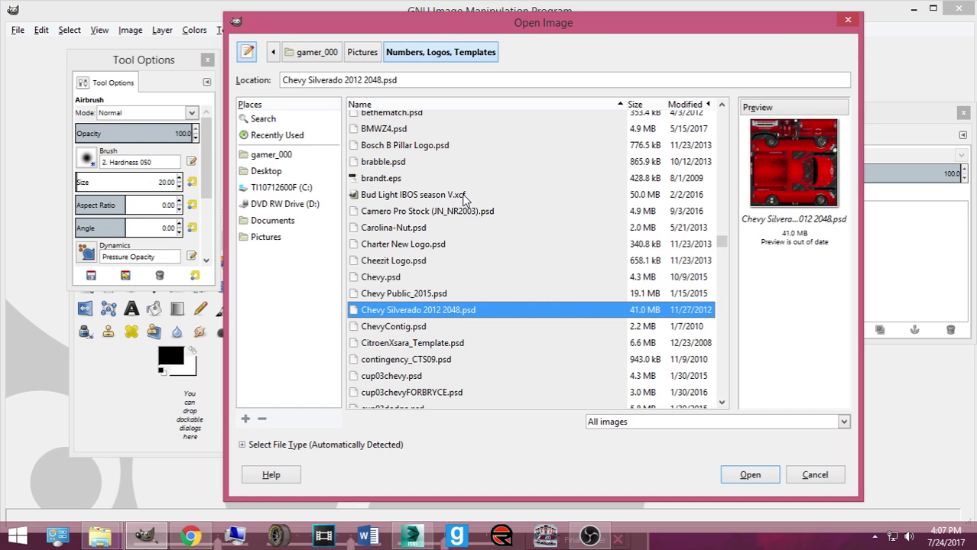
key("Down")
key("Down")
key("Down")
Step: Preview ICRTemplate_v11.psd and Husky Logo 2013.psd
scroll(504, 252, "down", 3)
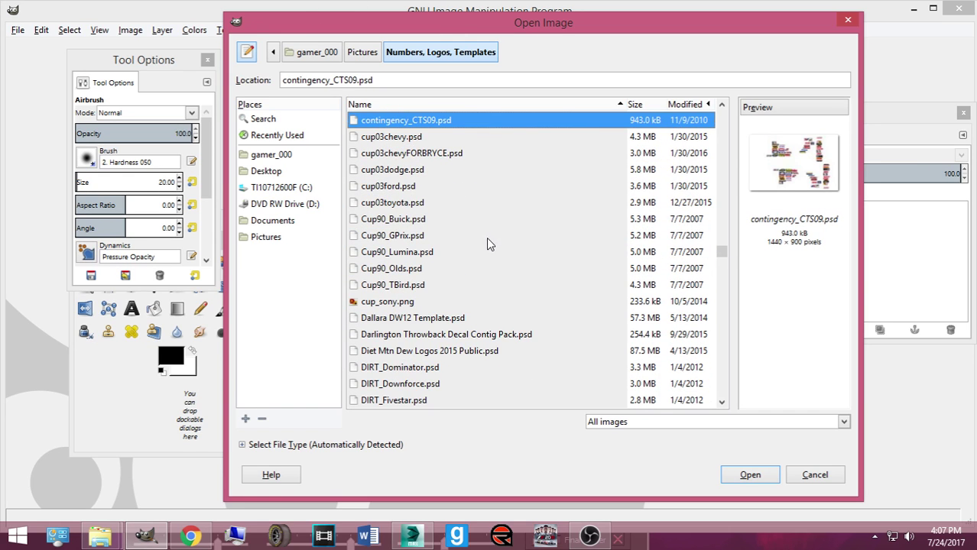
scroll(488, 260, "down", 6)
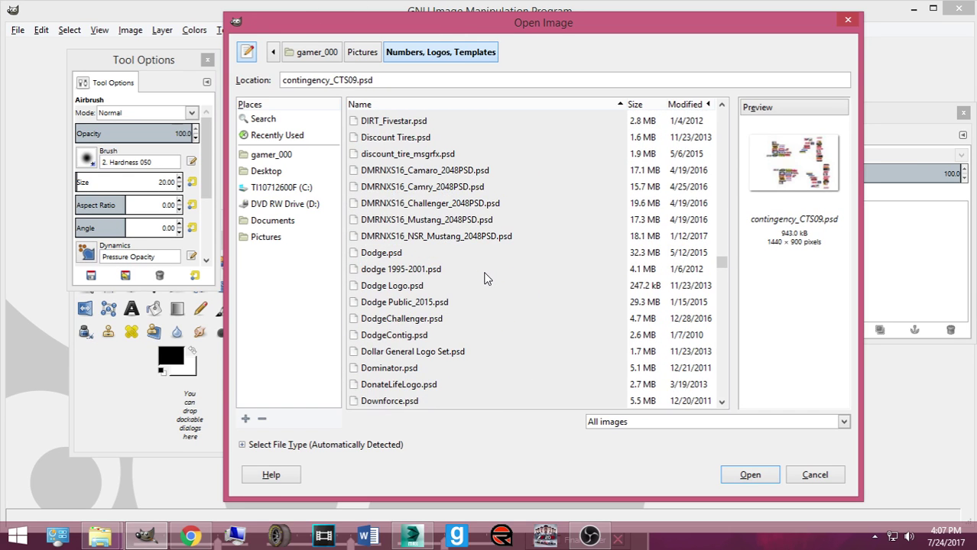
scroll(488, 279, "down", 2)
scroll(488, 281, "down", 4)
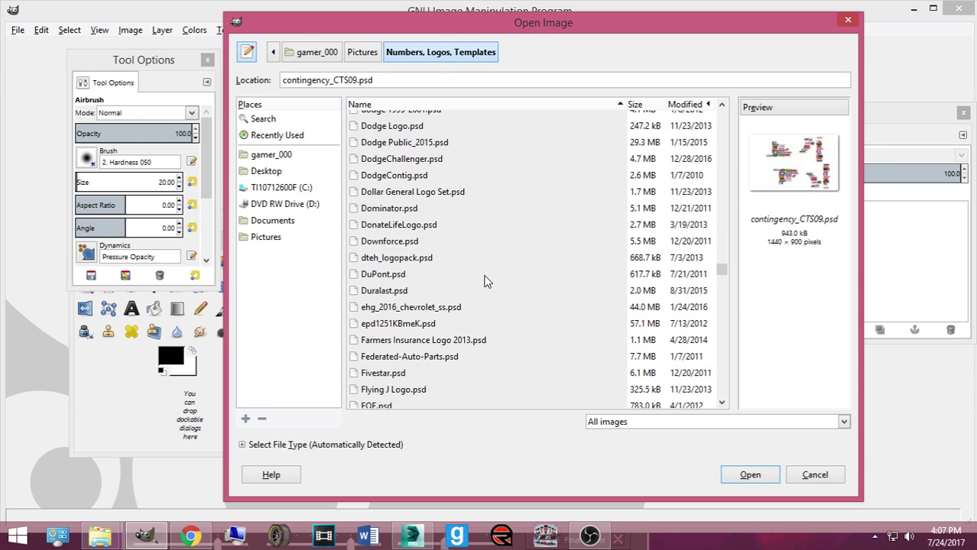
scroll(565, 307, "down", 4)
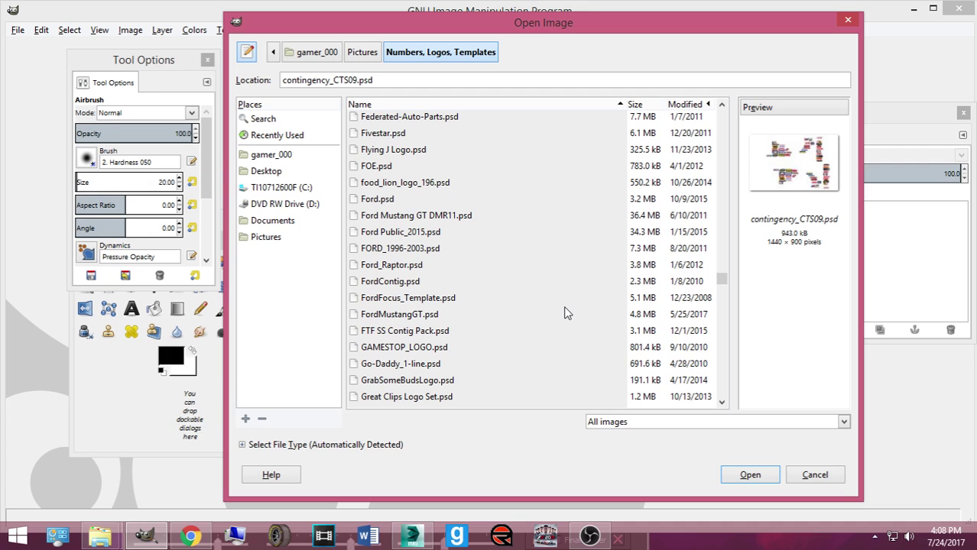
scroll(565, 313, "down", 5)
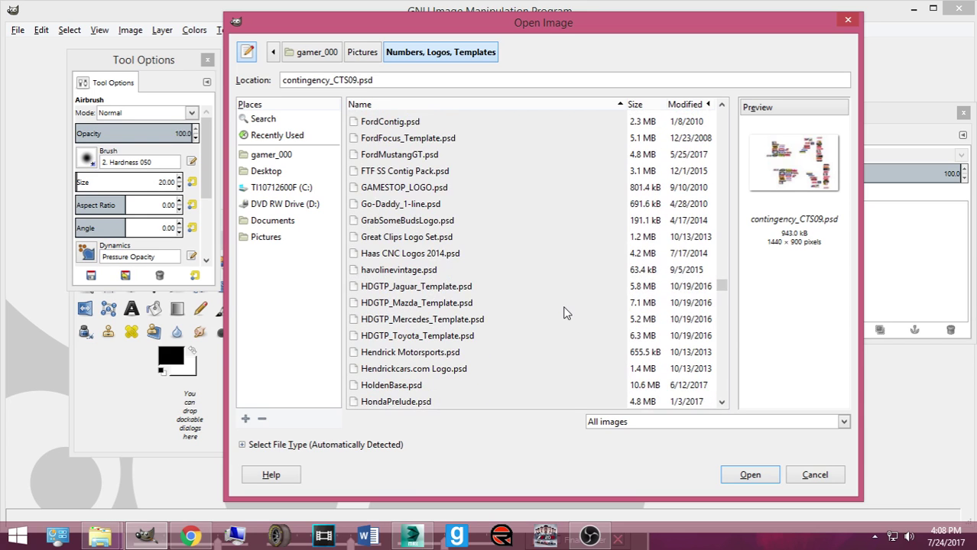
scroll(451, 311, "down", 1)
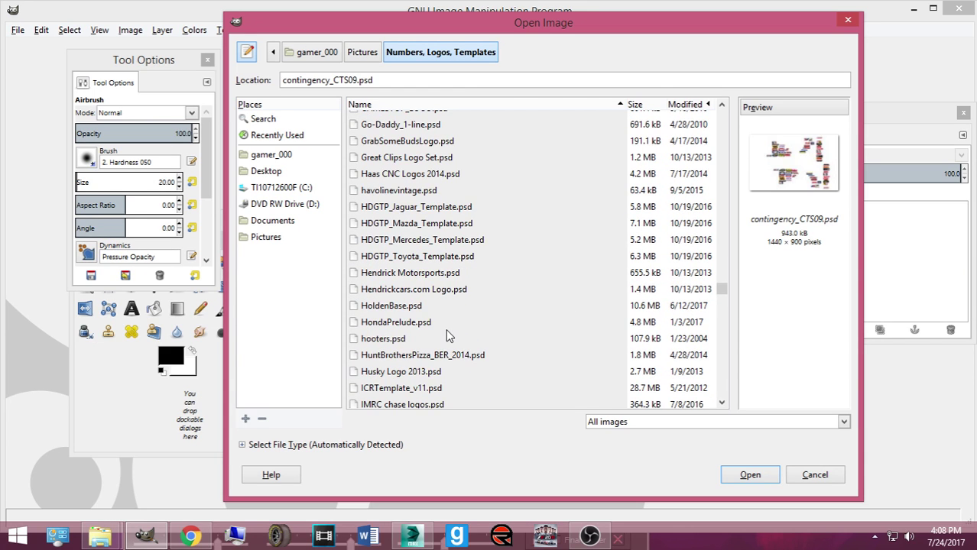
scroll(422, 317, "down", 2)
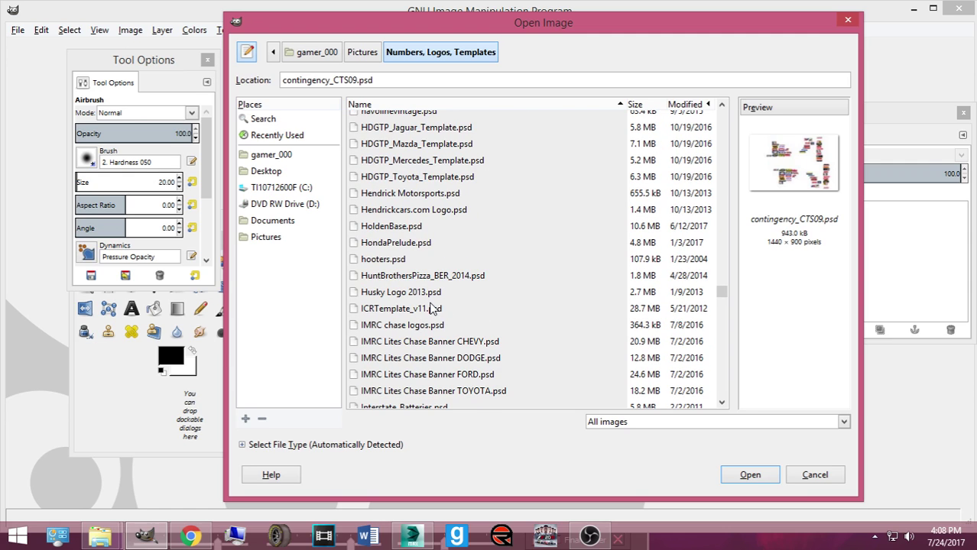
left_click(431, 308)
left_click(422, 295)
Step: Preview the JVRD number set, K&N Pro Series Impala, Kobalt, MAC Tools and Mercedes templates
scroll(431, 308, "down", 1)
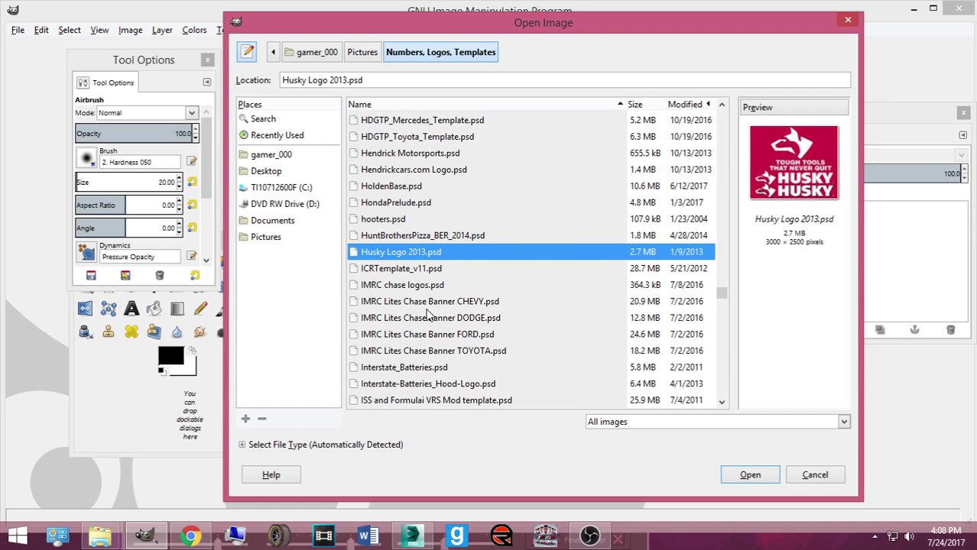
scroll(426, 316, "down", 4)
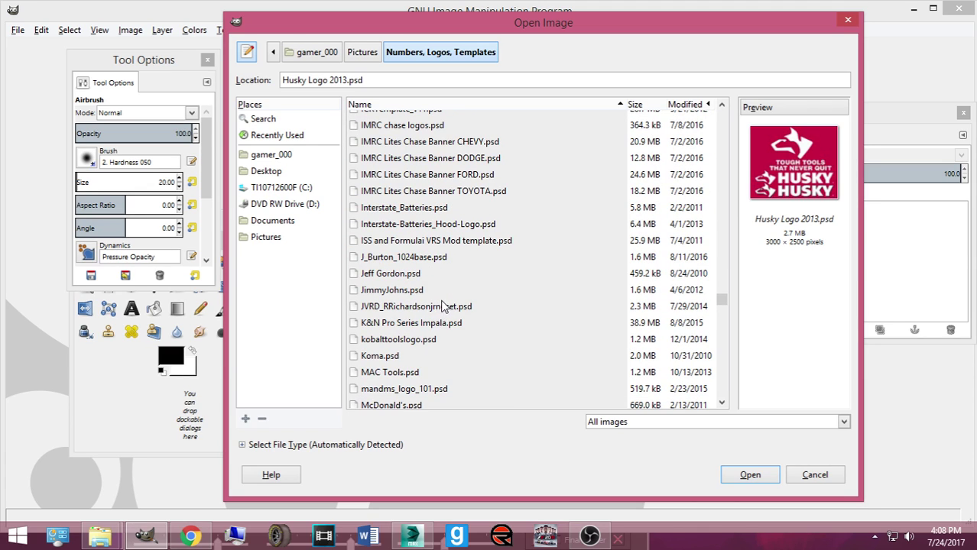
scroll(448, 310, "down", 1)
left_click(432, 275)
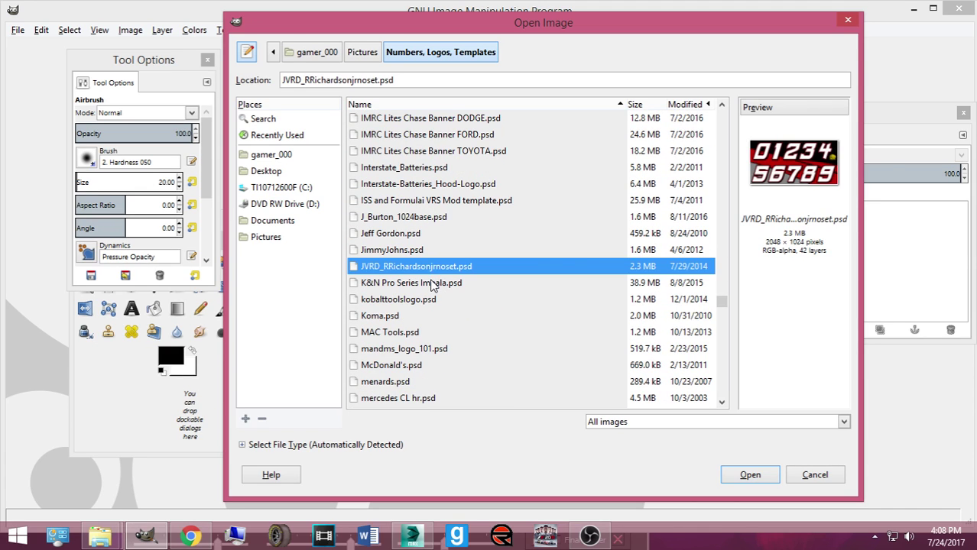
left_click(432, 283)
left_click(421, 302)
scroll(419, 314, "down", 1)
left_click(398, 294)
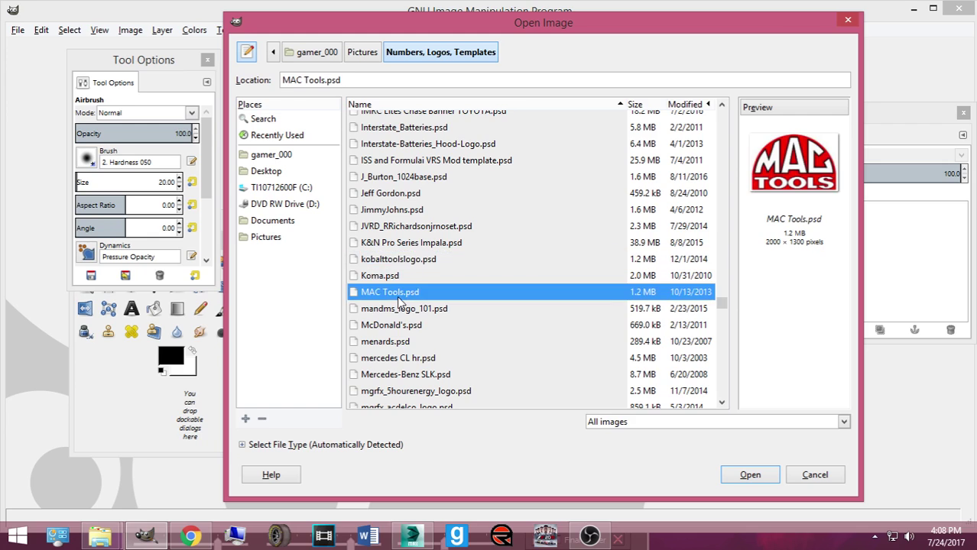
scroll(405, 306, "down", 4)
left_click(410, 217)
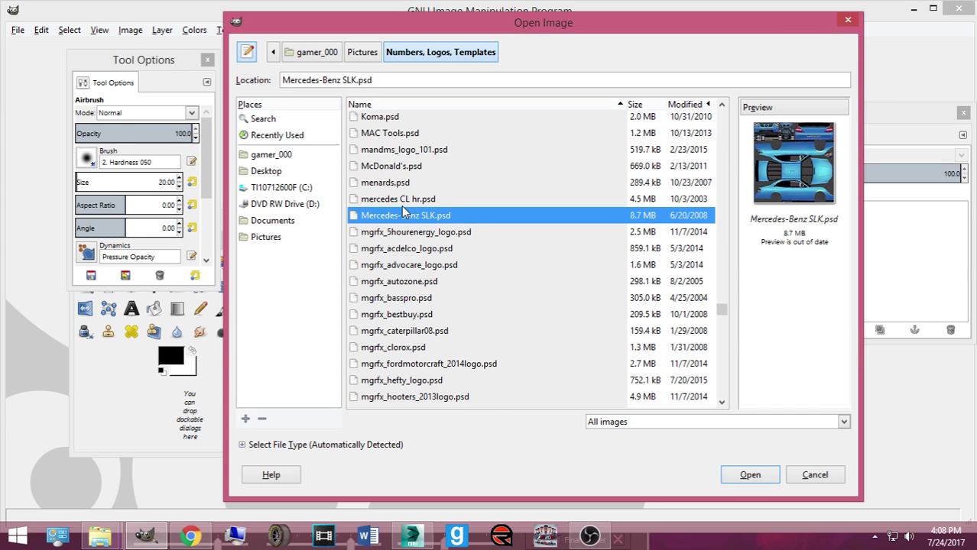
left_click(402, 201)
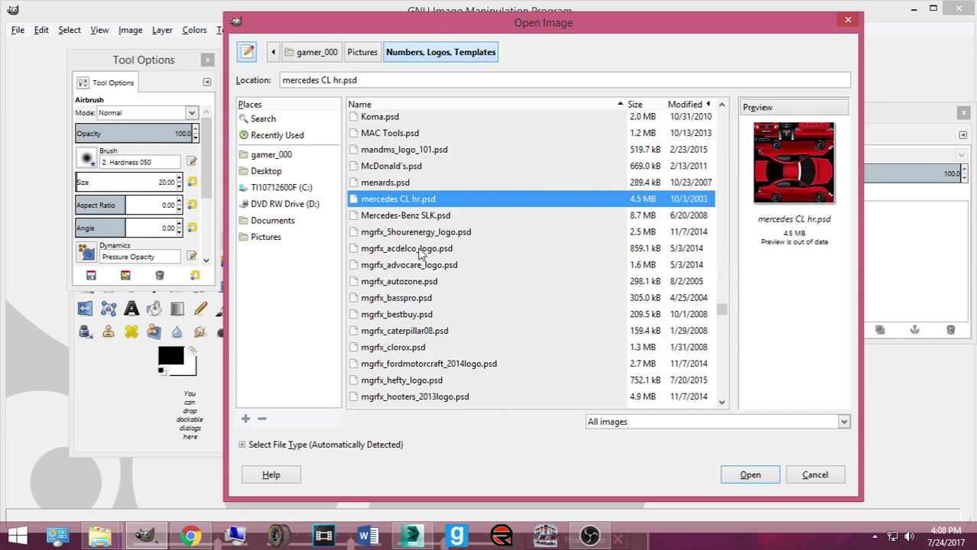
Step: Preview RSJR_2048_07_Chevy_SW, rush_truck_centers_735 and Safety Kleen Logo 2015 Public
scroll(419, 273, "down", 6)
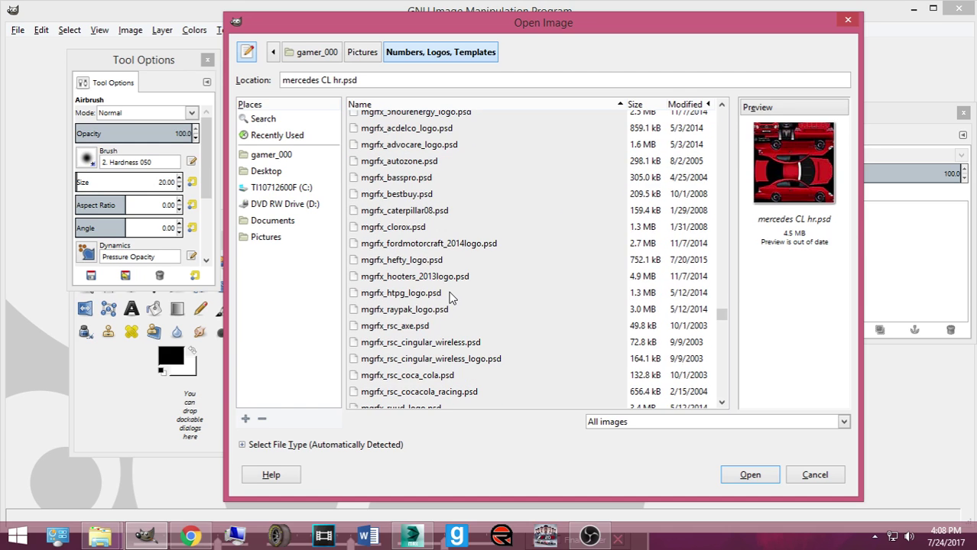
scroll(454, 300, "down", 1)
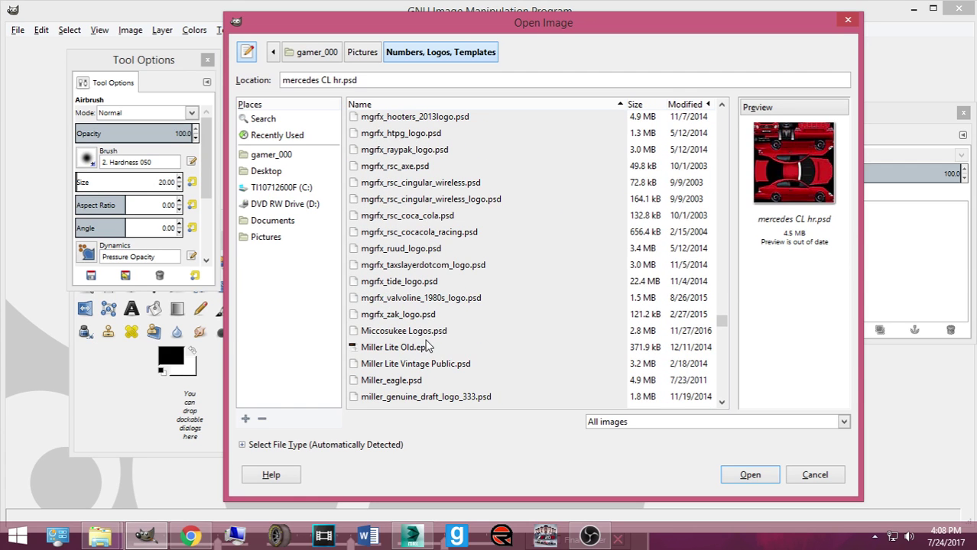
scroll(426, 345, "down", 6)
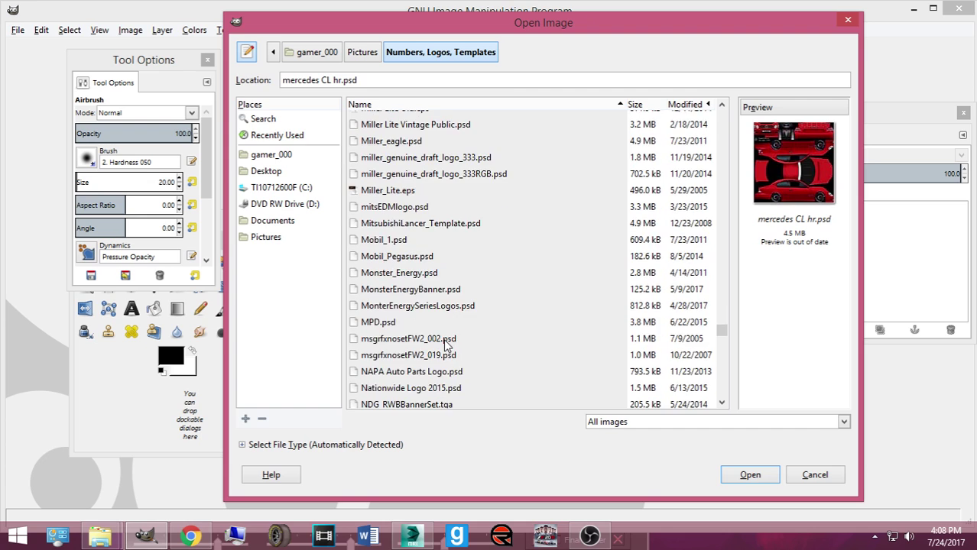
scroll(447, 345, "down", 6)
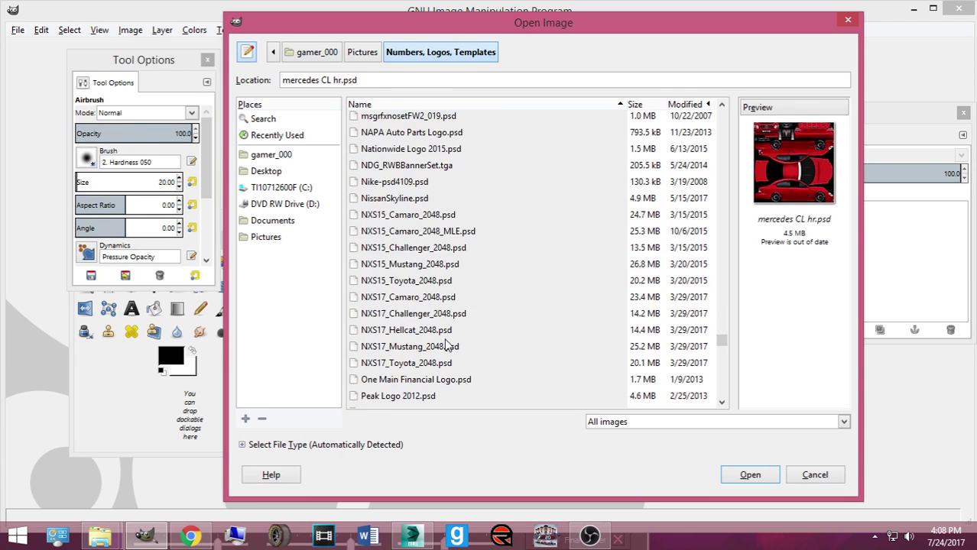
scroll(447, 345, "down", 9)
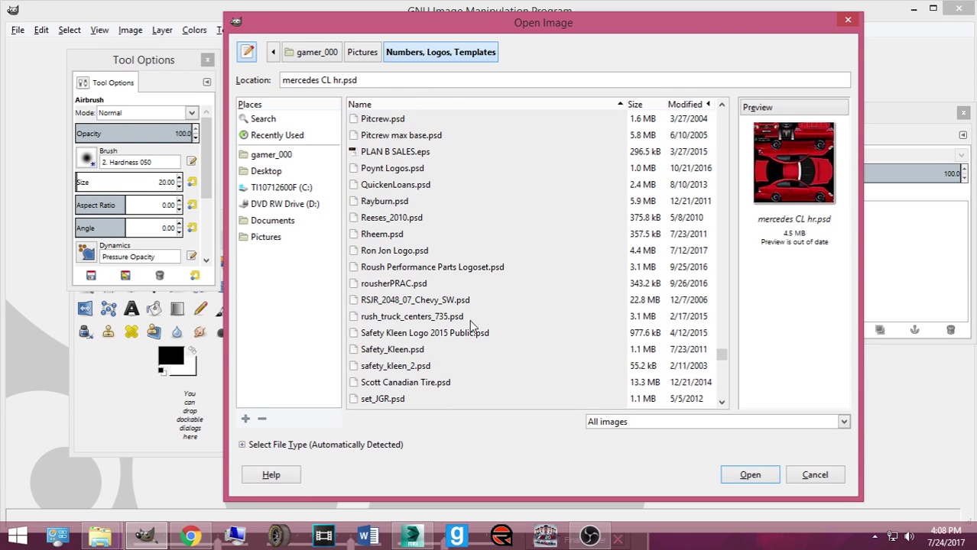
left_click(442, 301)
left_click(451, 317, "shift")
left_click(460, 333)
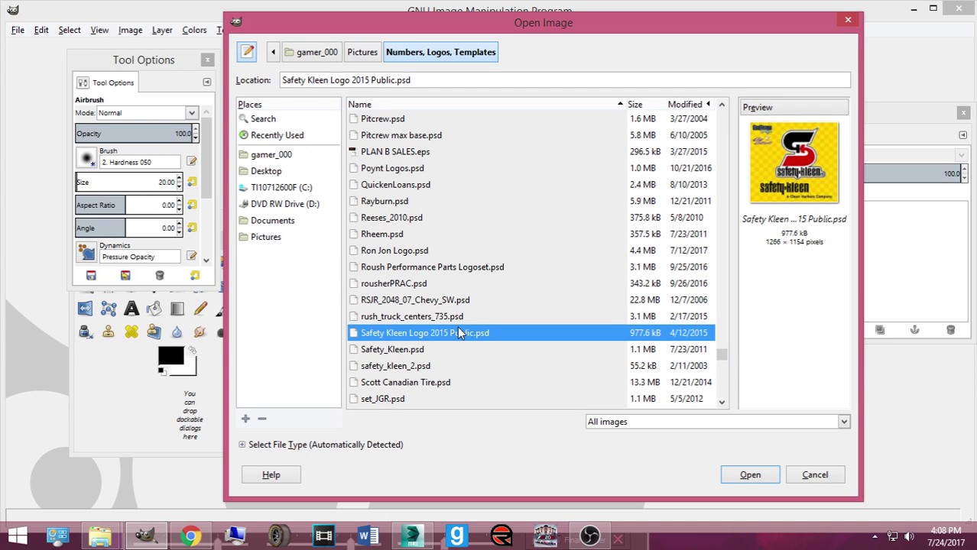
Step: Step through the SST, Home Depot, Alpha Energy and v2velocity files, ending on Wrangler.xcf
key("Down")
key("Down")
key("Down")
key("Down")
key("Down")
key("Down")
key("Down")
key("Down")
key("Down")
key("Down")
key("Down")
key("Down")
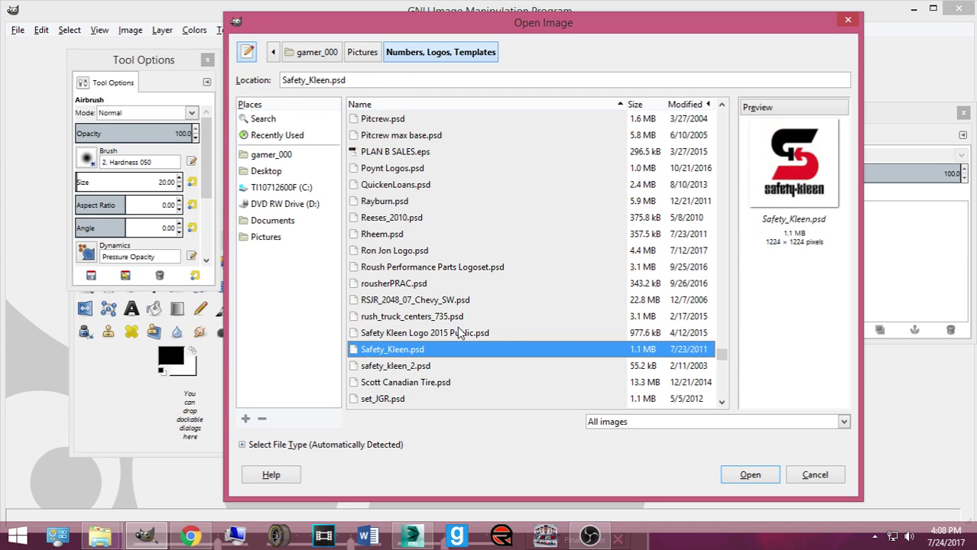
key("Down")
key("Down")
key("Down")
key("Down")
key("Down")
key("Down")
key("Down")
key("Down")
key("Down")
key("Down")
key("Down")
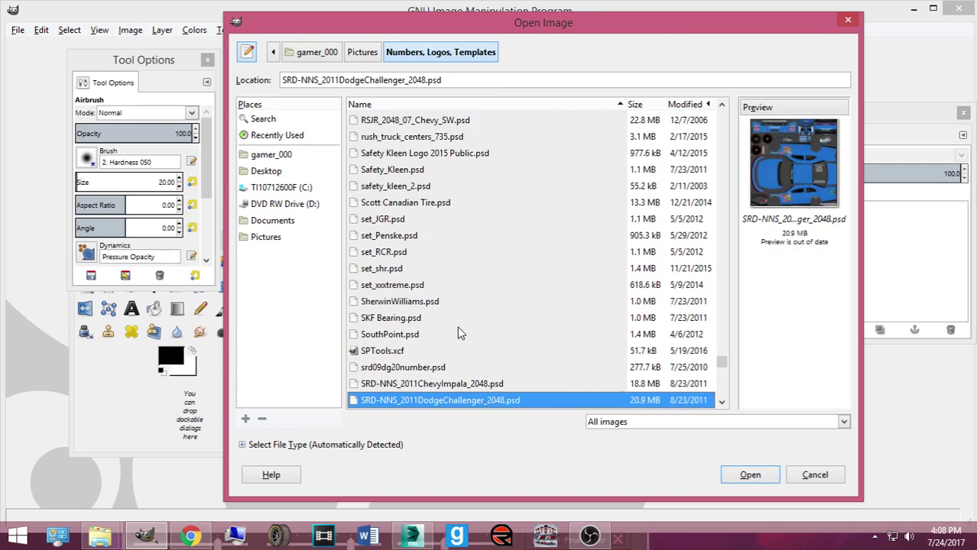
key("Down")
key("Down")
key("Down")
key("Down")
key("Down")
key("Down")
key("Down")
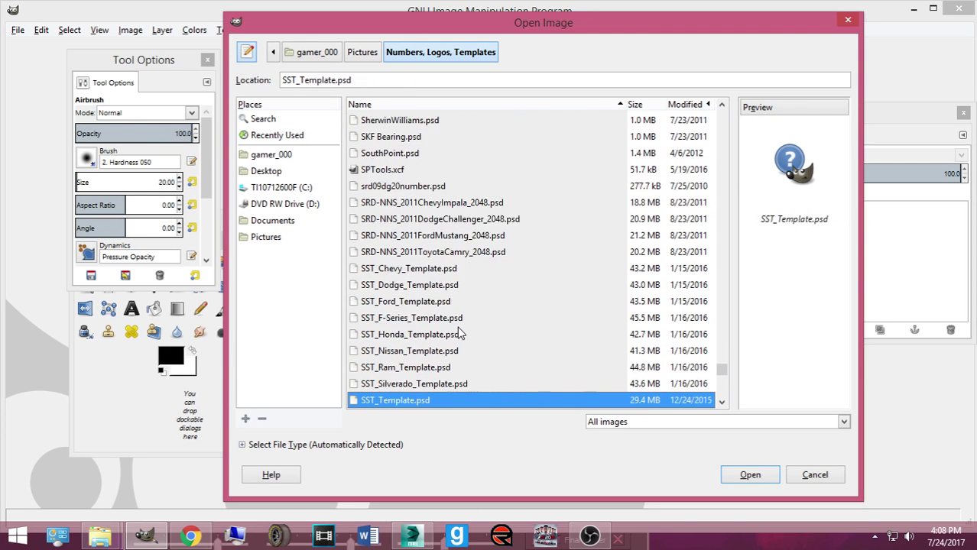
key("Up")
key("Up")
key("Up")
key("Up")
key("Up")
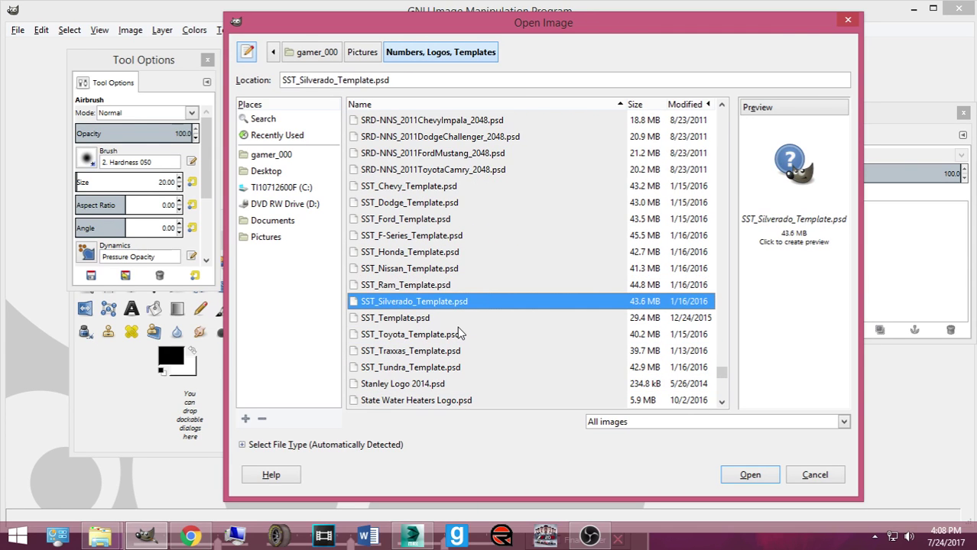
key("Down")
key("Down")
key("Down")
key("Down")
key("Down")
key("Down")
key("Down")
key("Down")
key("Down")
key("Down")
key("Down")
key("Down")
key("Down")
key("Down")
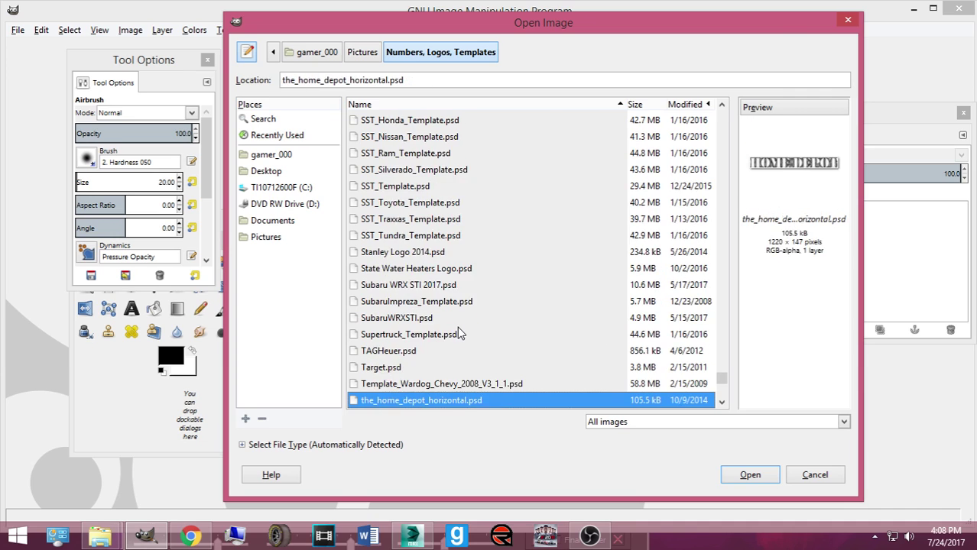
key("Down")
key("Down")
key("Down")
key("Down")
key("Down")
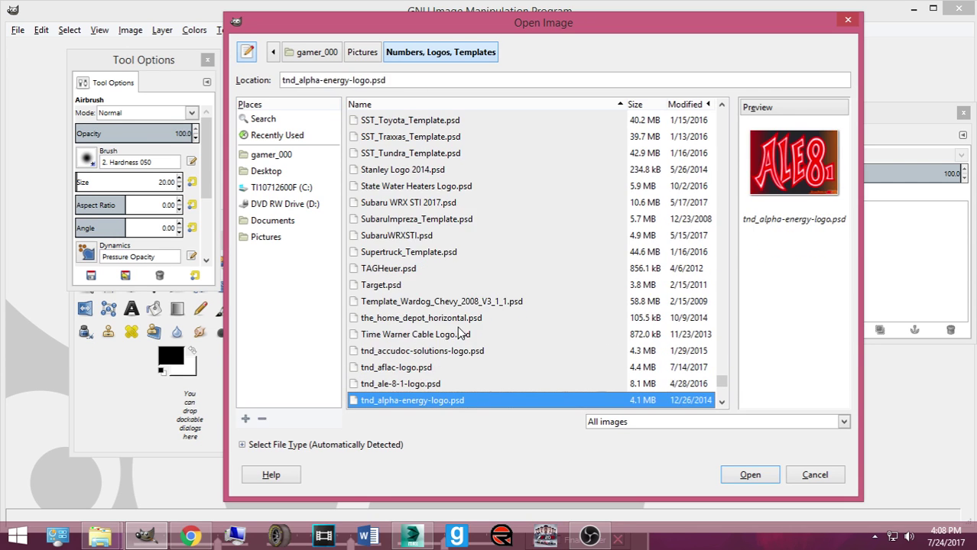
key("Down")
key("Down")
key("Down")
key("Down")
key("Down")
key("Down")
key("Down")
key("Down")
key("Down")
key("Down")
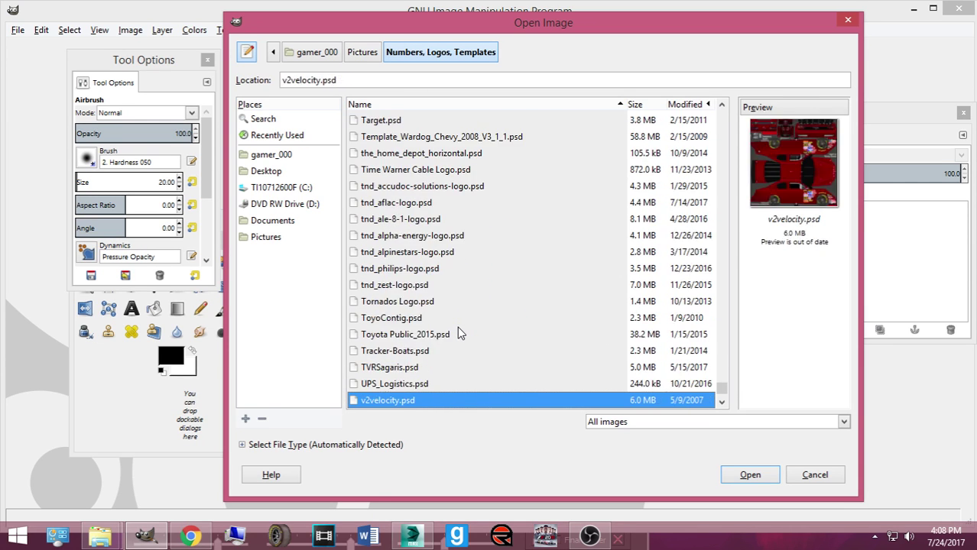
key("Down")
key("Down")
key("Down")
key("Up")
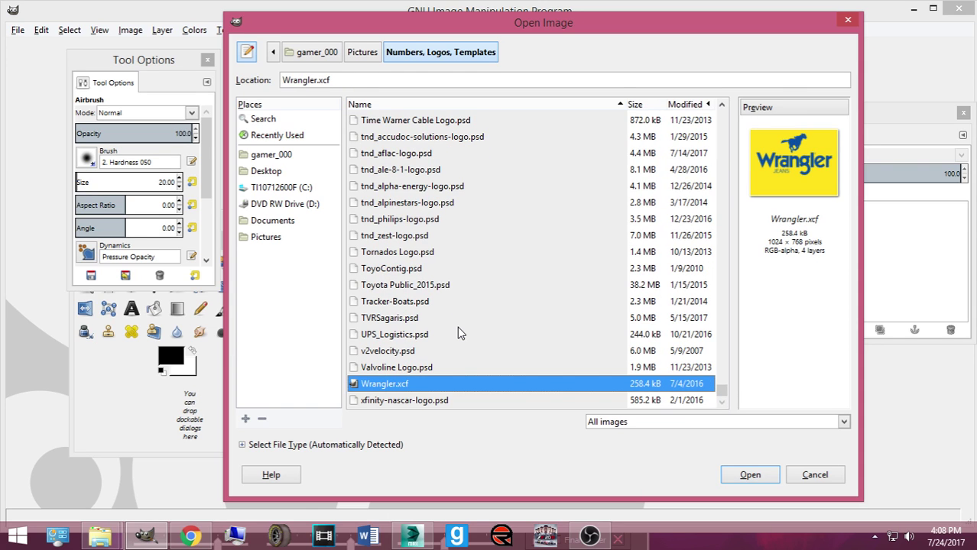
Step: Preview 2rcr-numbers2013.psd, 2003pontiac2048.psd and the 2014_BER Chevy SS and Camry templates
left_click_drag(720, 401, 684, 93)
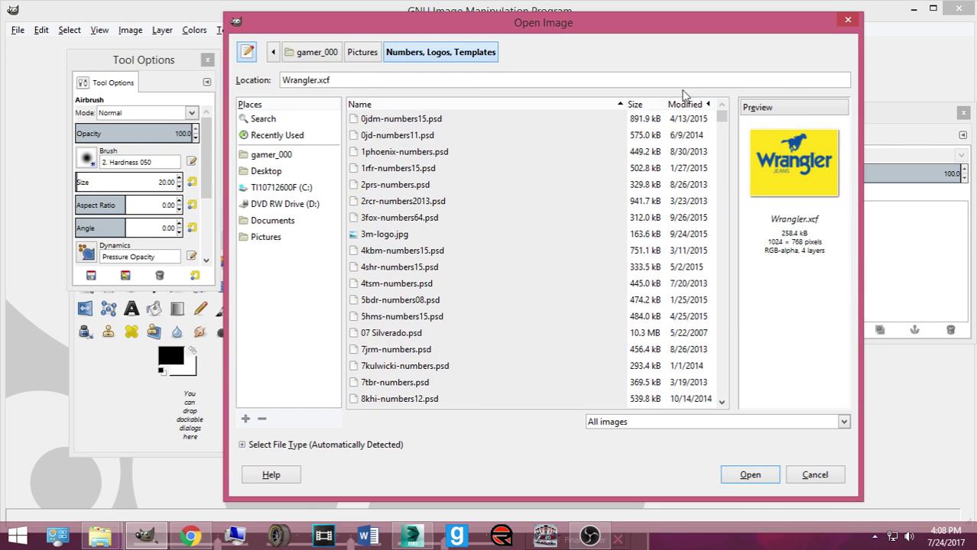
left_click(407, 202)
scroll(443, 255, "down", 10)
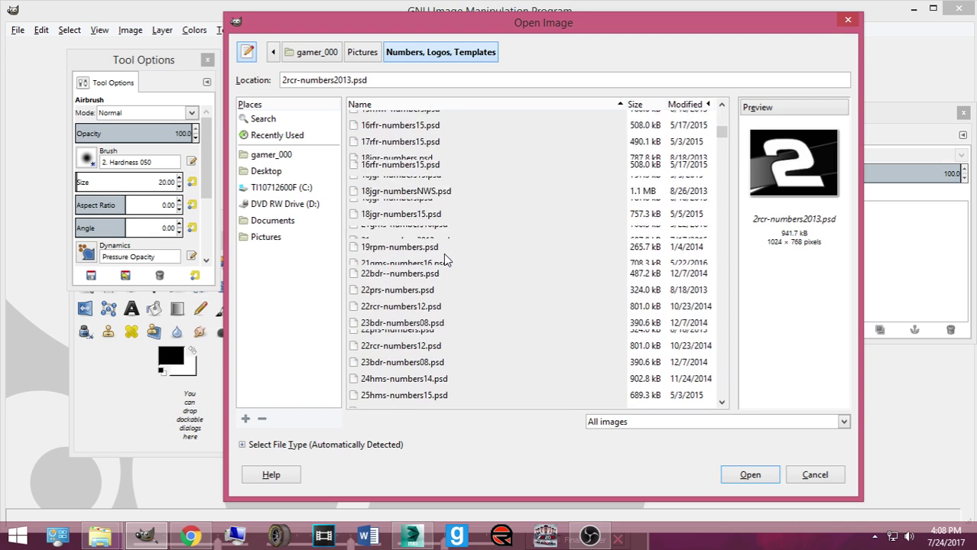
scroll(446, 260, "down", 12)
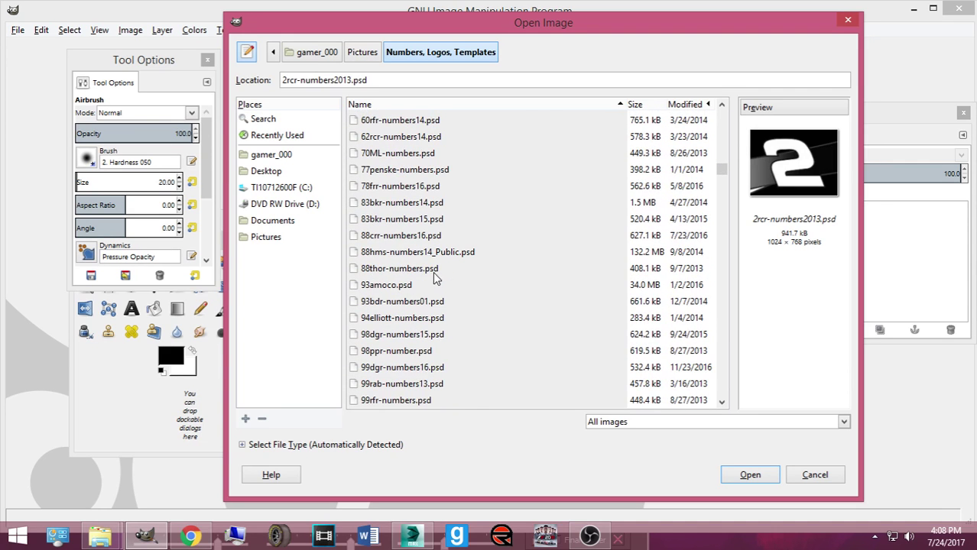
scroll(390, 262, "down", 5)
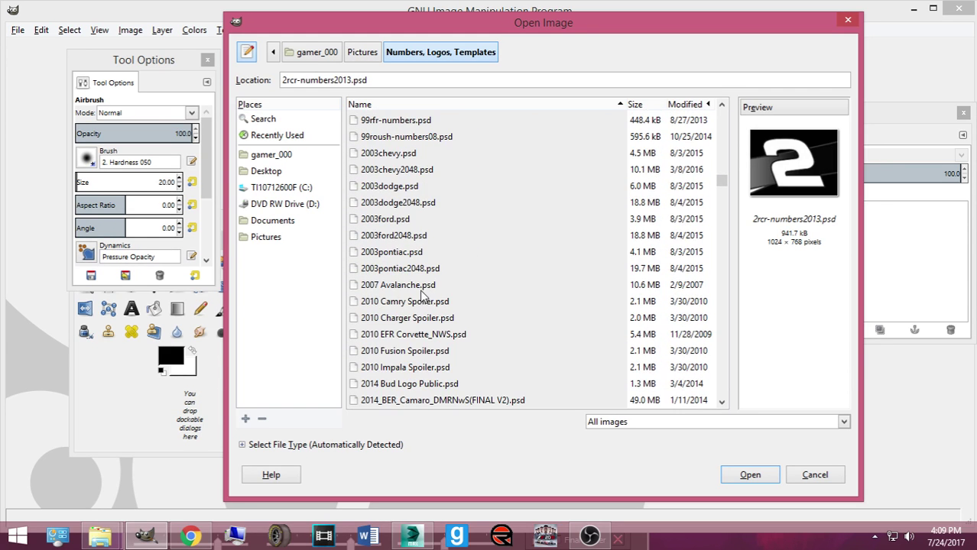
left_click(406, 268)
key("Down")
key("Down")
key("Down")
key("Down")
key("Down")
key("Down")
key("Down")
key("Down")
key("Down")
key("Down")
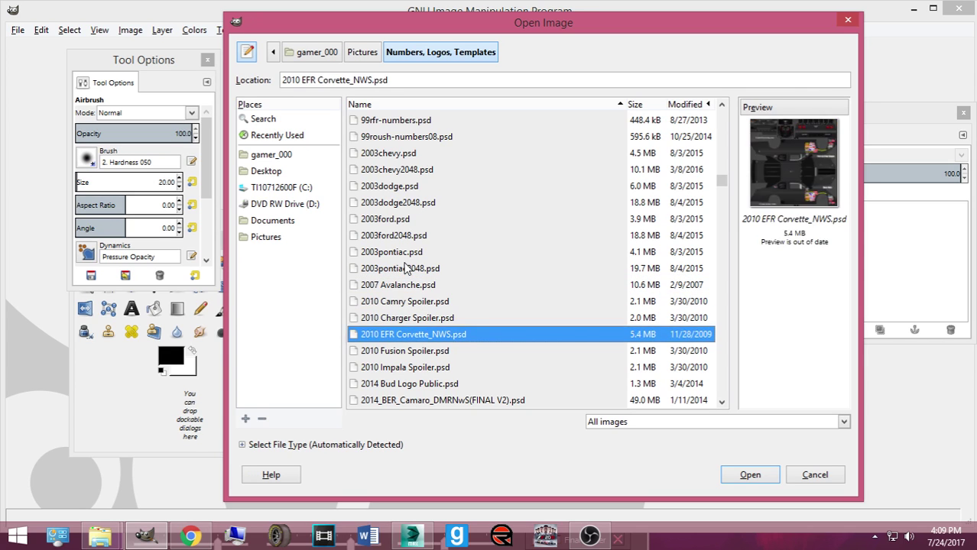
key("Down")
key("Down")
key("Down")
key("Up")
key("Up")
key("Up")
key("Up")
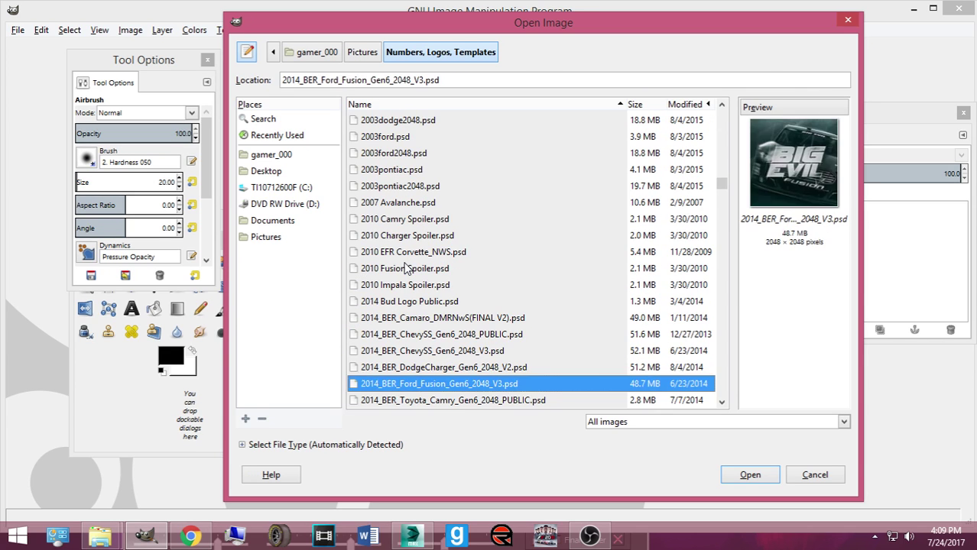
Step: Step down through the 2015–2017 templates to ARM_DIG 2014 BMW M5.psd and open it
key("Down")
key("Down")
key("Down")
key("Down")
key("Down")
key("Down")
key("Down")
key("Down")
key("Down")
key("Down")
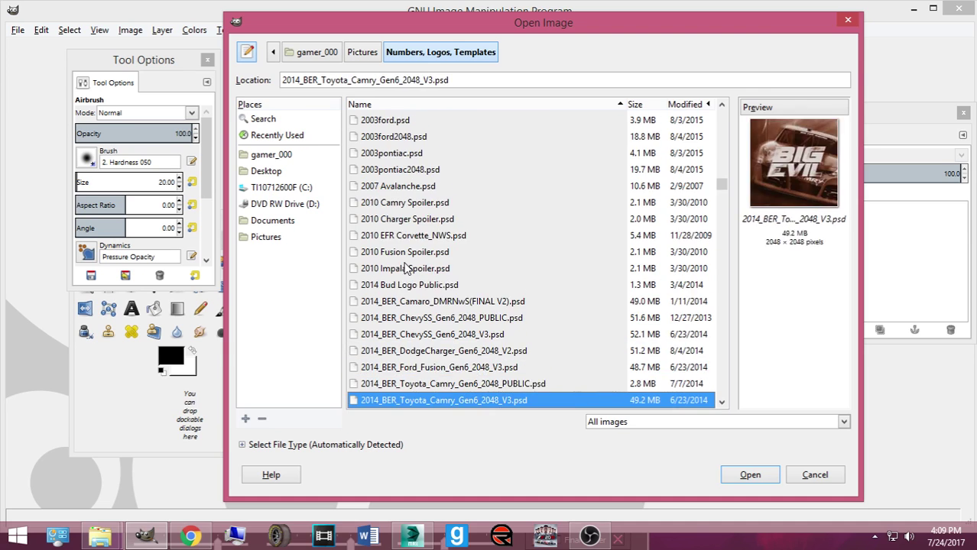
key("Down")
key("Down")
key("Down")
key("Down")
key("Down")
key("Down")
key("Down")
key("Down")
key("Down")
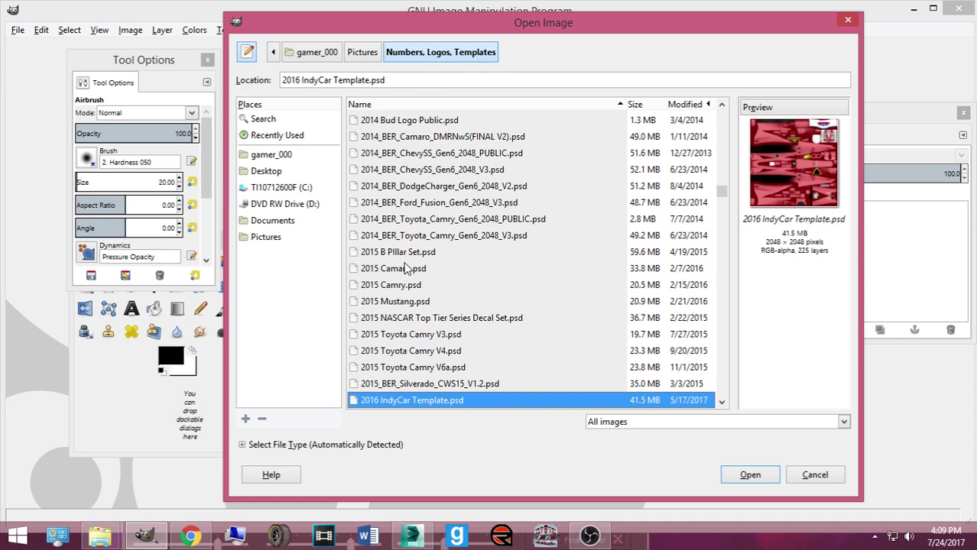
key("Down")
key("Down")
key("Down")
key("Down")
key("Down")
key("Down")
key("Down")
key("Down")
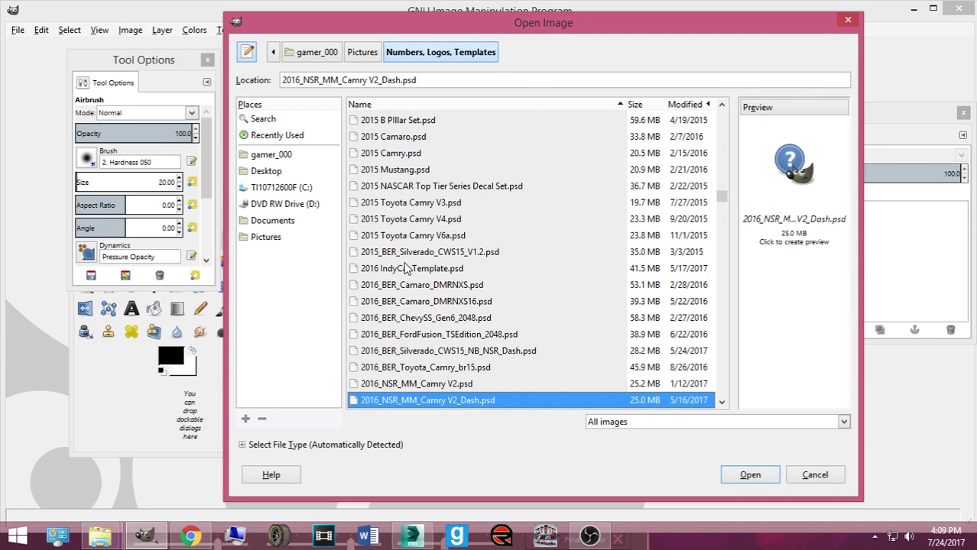
key("Down")
key("Down")
key("Down")
key("Down")
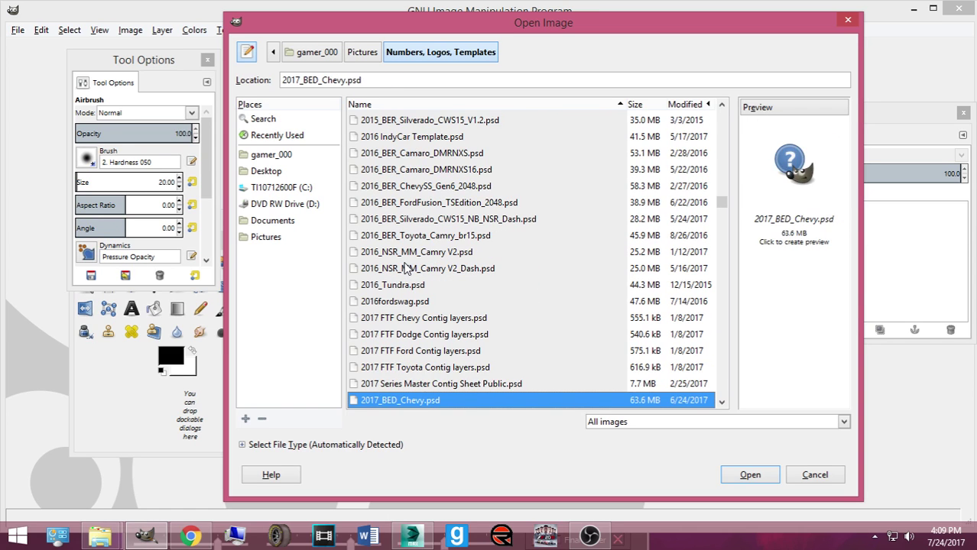
key("Up")
key("Up")
key("Up")
key("Up")
key("Down")
key("Down")
key("Down")
key("Down")
key("Down")
key("Down")
key("Down")
key("Down")
key("Down")
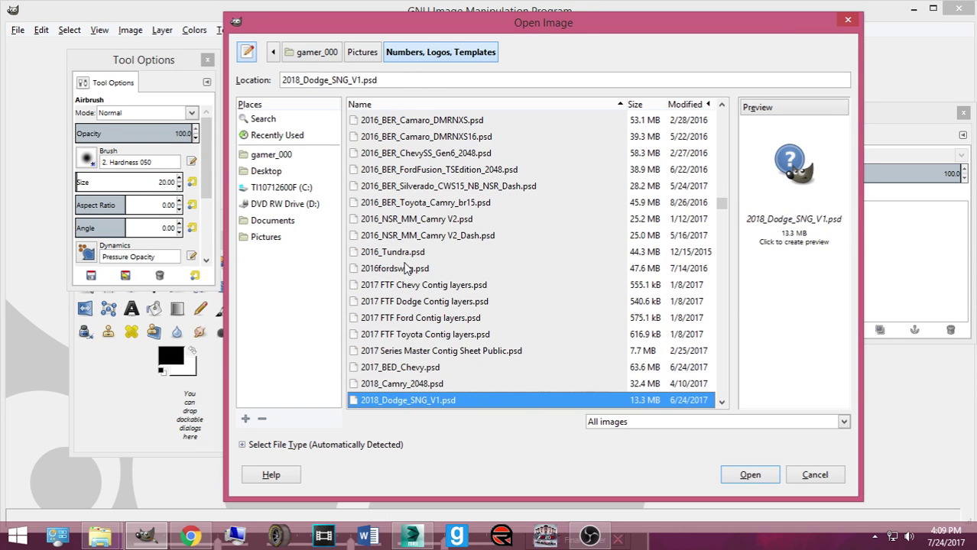
key("Down")
key("Down")
key("Down")
key("Down")
key("Down")
key("Down")
key("Down")
key("Down")
key("Down")
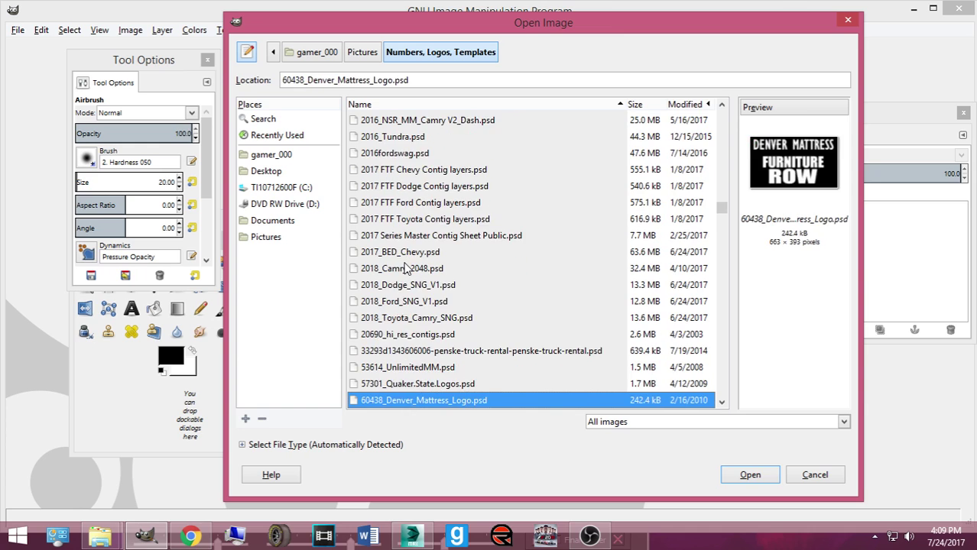
key("Down")
key("Down")
key("Down")
key("Down")
key("Down")
key("Down")
key("Down")
key("Down")
key("Down")
key("Down")
key("Down")
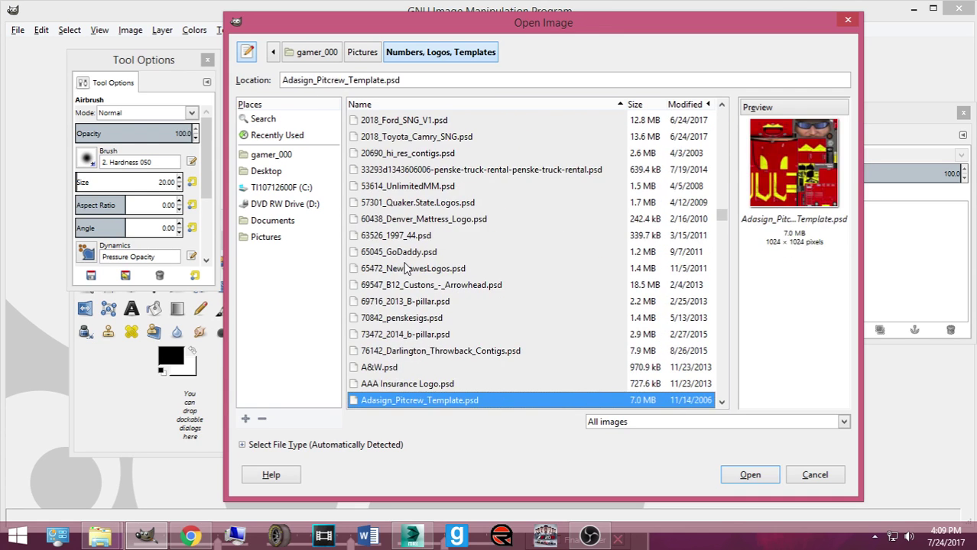
key("Up")
key("Up")
key("Up")
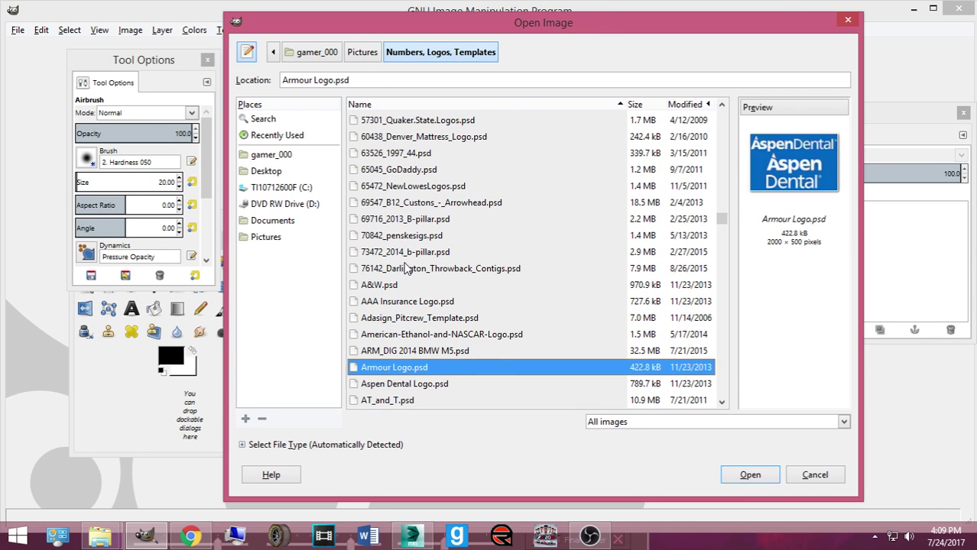
key("Return")
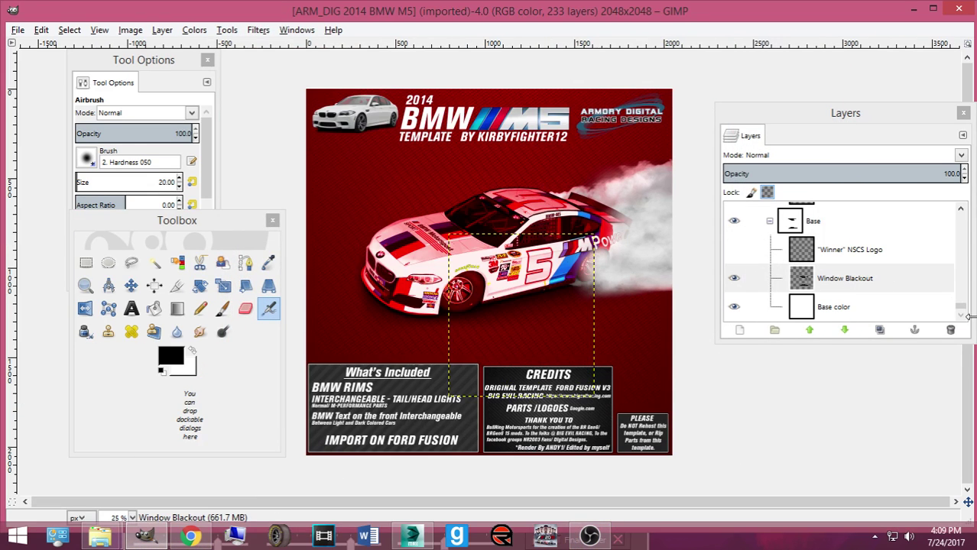
Step: Toggle the Presentation layer, leave it hidden to show the UV template, then switch back to 3ds Max
scroll(879, 291, "up", 5)
left_click(734, 245)
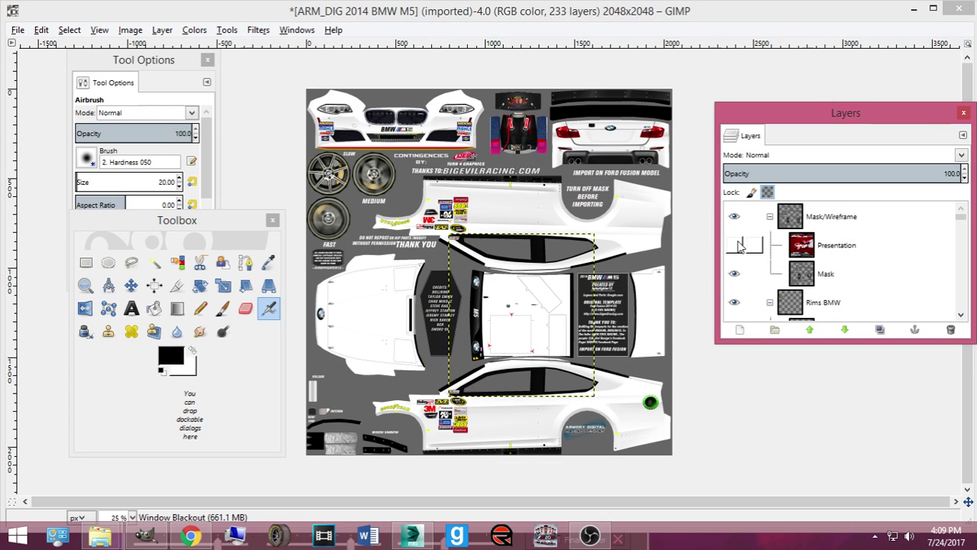
left_click(736, 245)
left_click(736, 245)
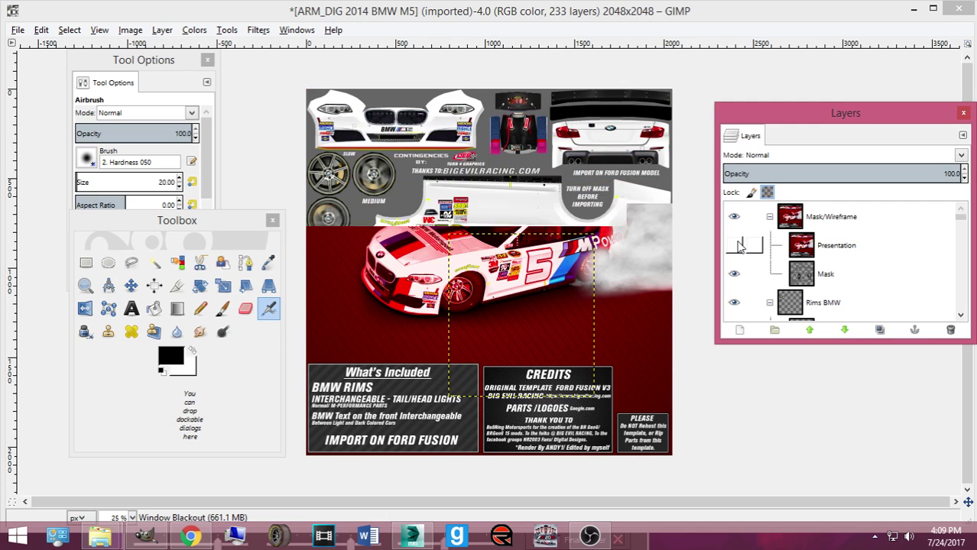
left_click(736, 245)
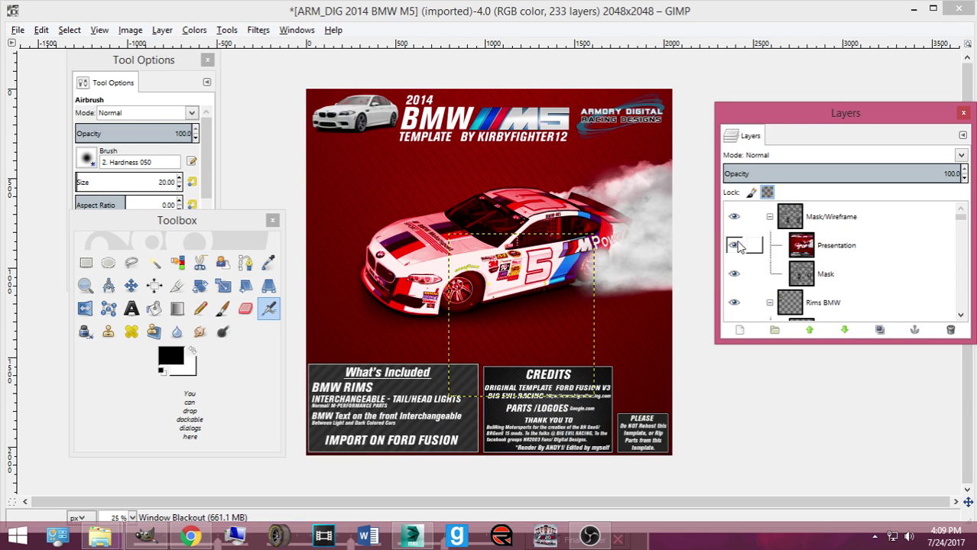
left_click(735, 245)
left_click(914, 8)
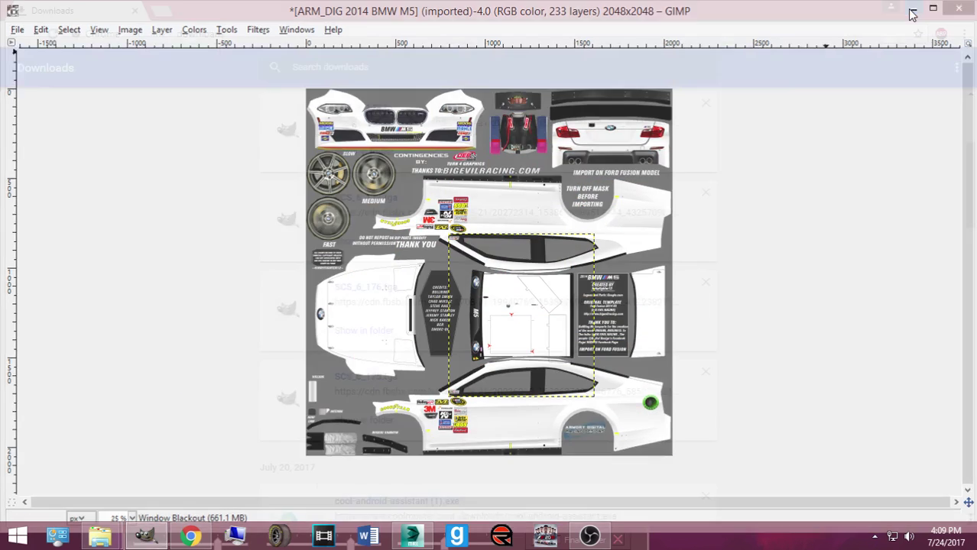
left_click(412, 539)
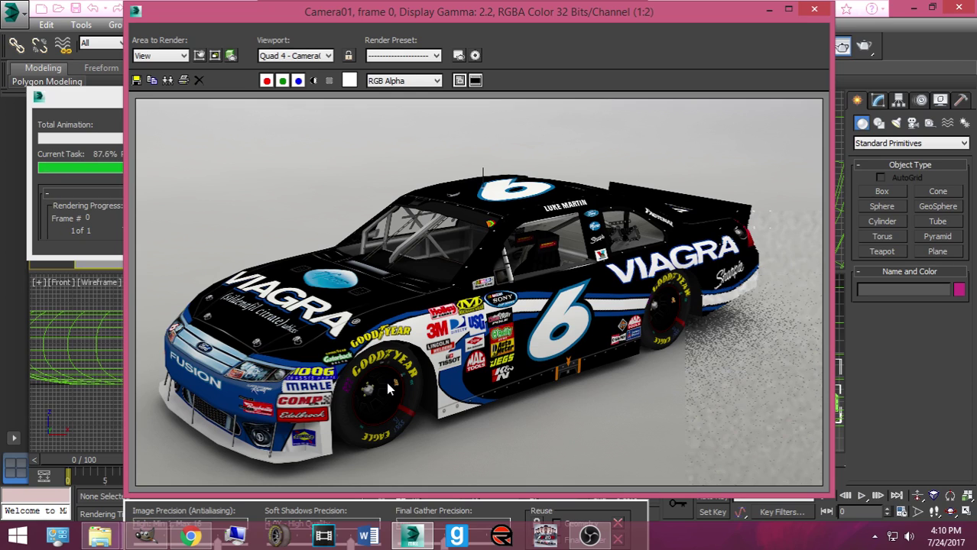
Step: Zoom the finished render to 1:1 to inspect the Viagra car's decals, then back to 1:2
scroll(387, 390, "up", 1)
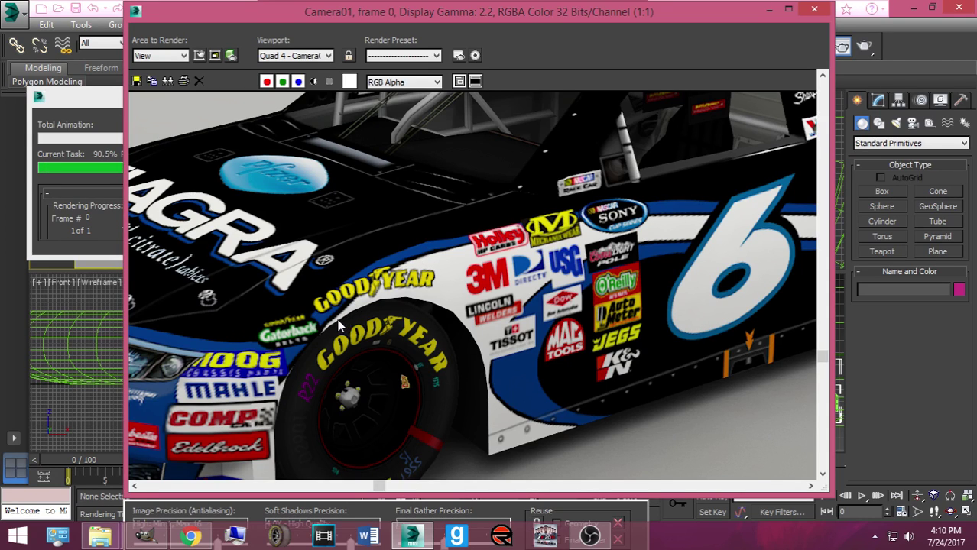
scroll(340, 325, "down", 1)
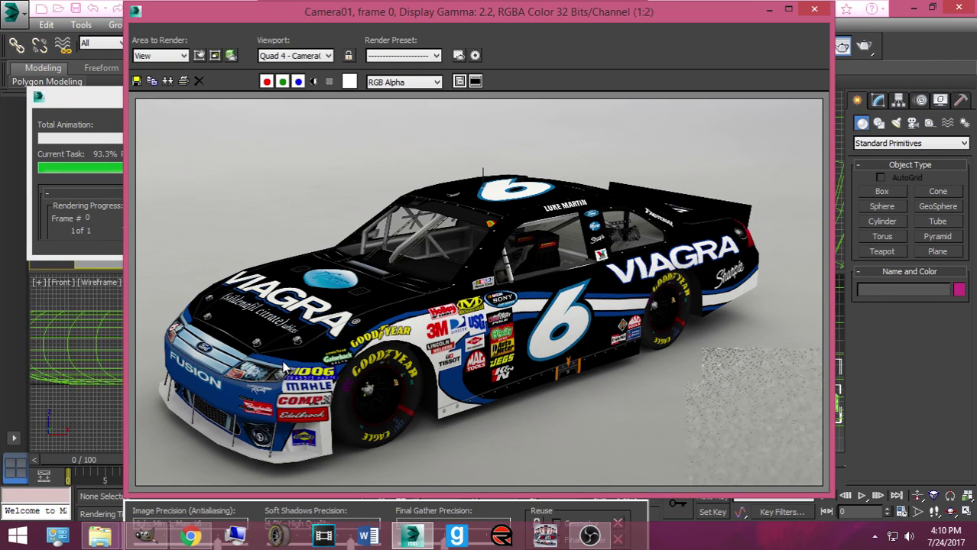
scroll(267, 373, "up", 1)
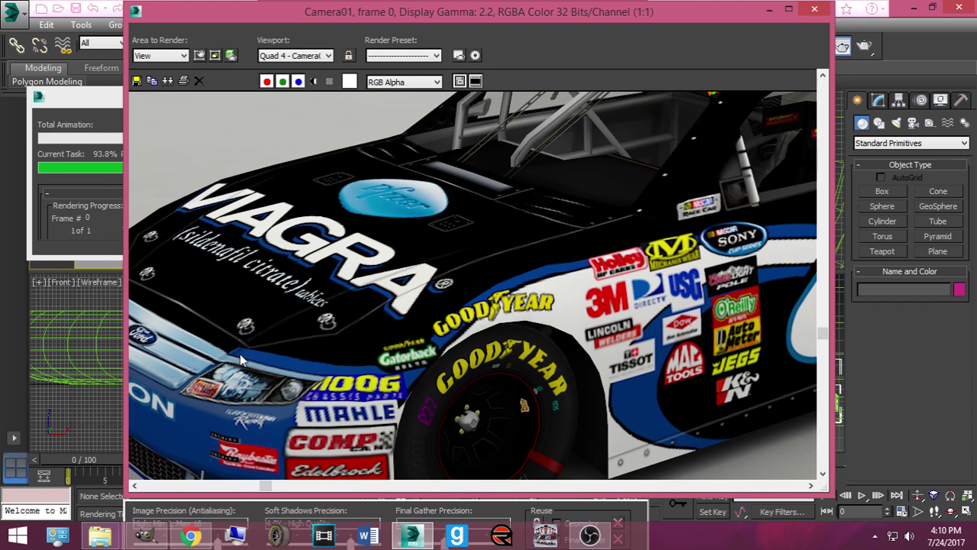
scroll(213, 349, "down", 1)
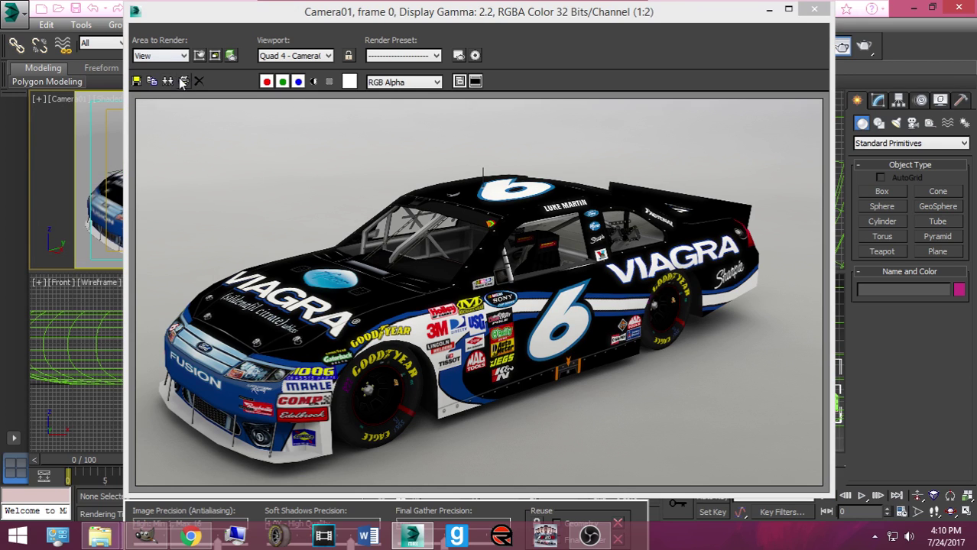
Step: Save the render as a PNG in Requested Renders, named with the driver and '#6 Viagra For'
left_click(137, 80)
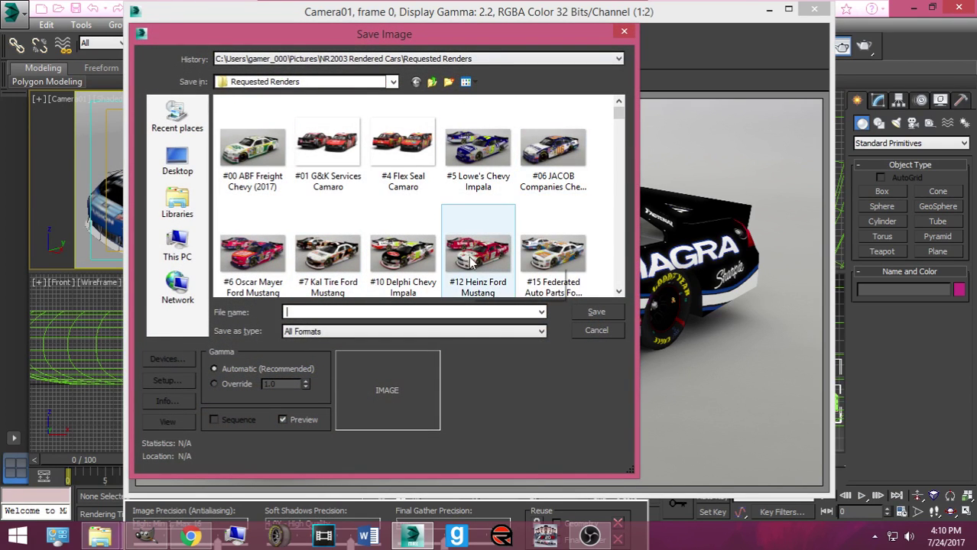
left_click(455, 331)
left_click(366, 419)
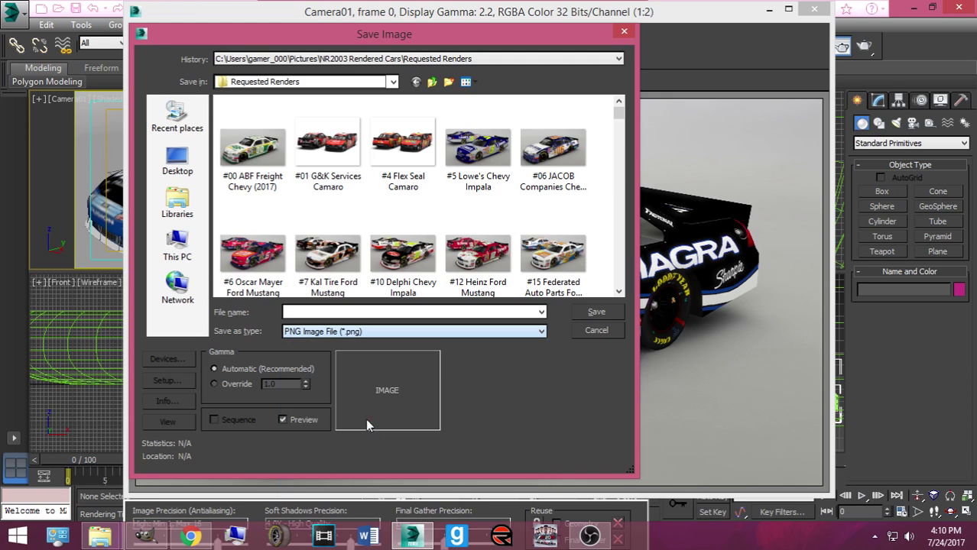
left_click(334, 311)
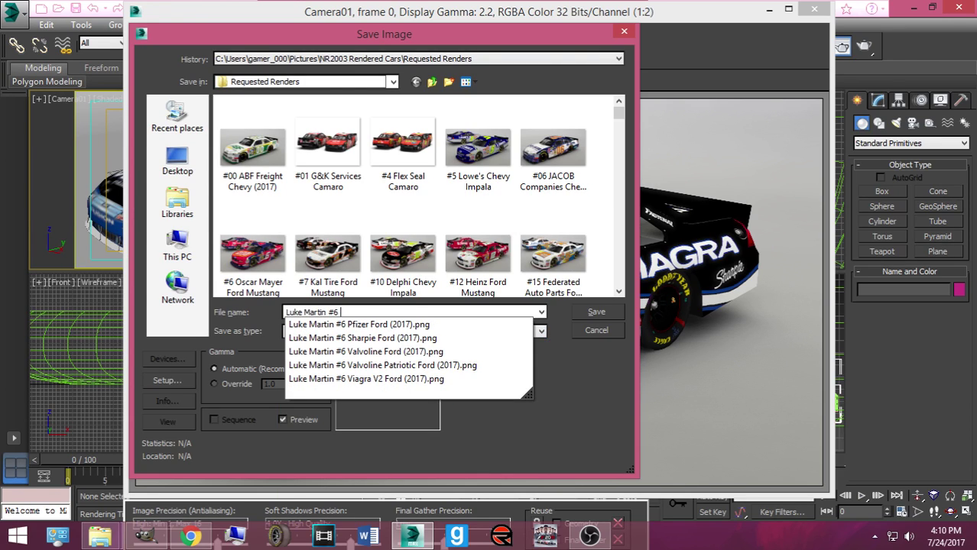
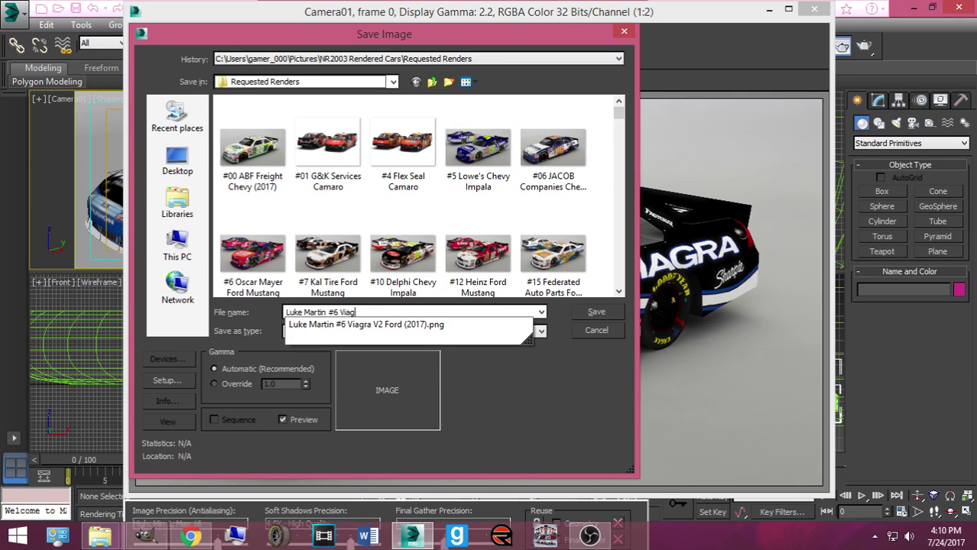
type("ra Ford 2003 (2017")
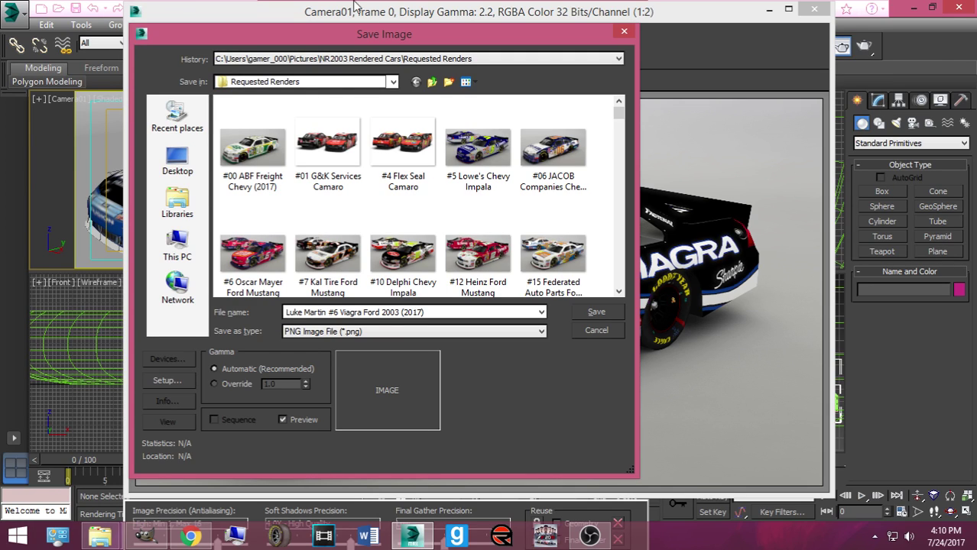
left_click(599, 318)
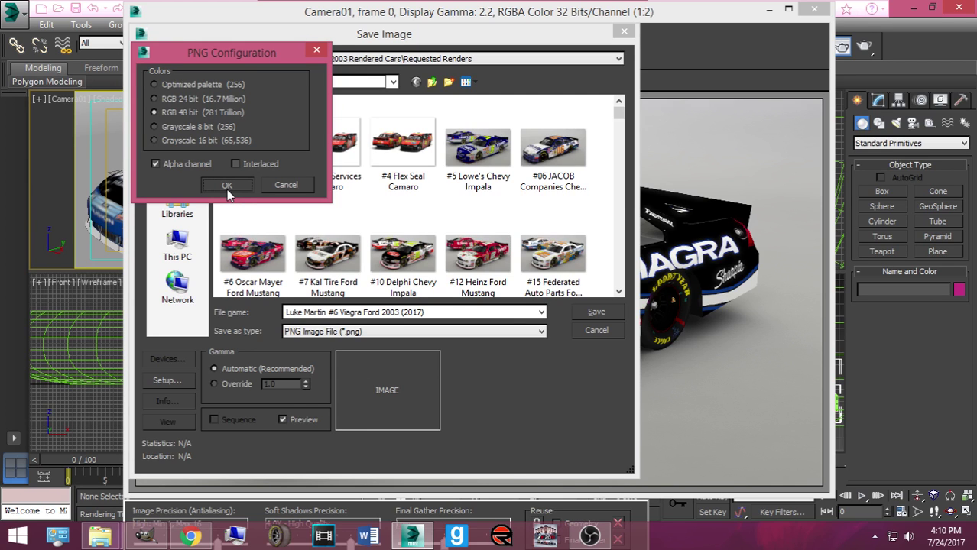
left_click(227, 187)
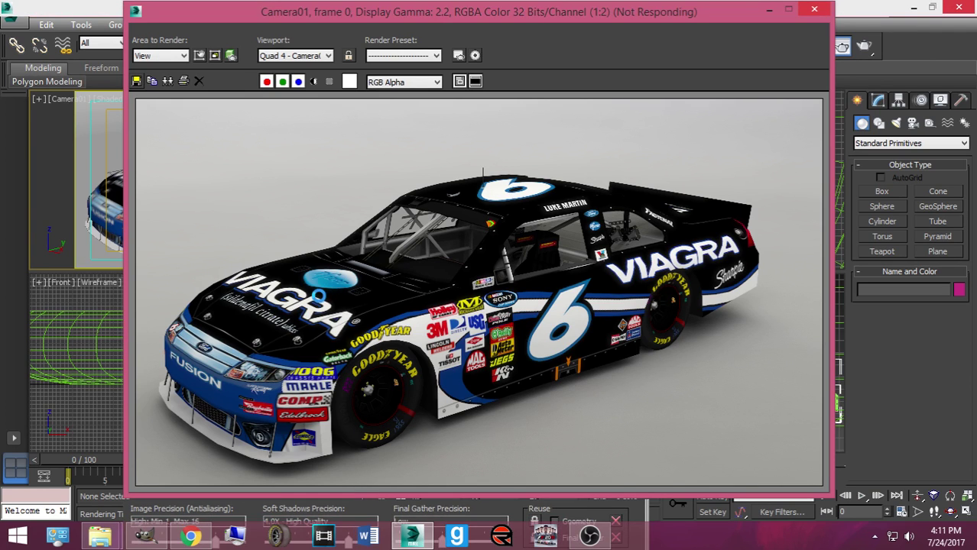
Step: Close the frame window and drag SCS_6_177, then SCS_6_178 from Downloads onto the car
left_click(814, 12)
mouse_move(100, 537)
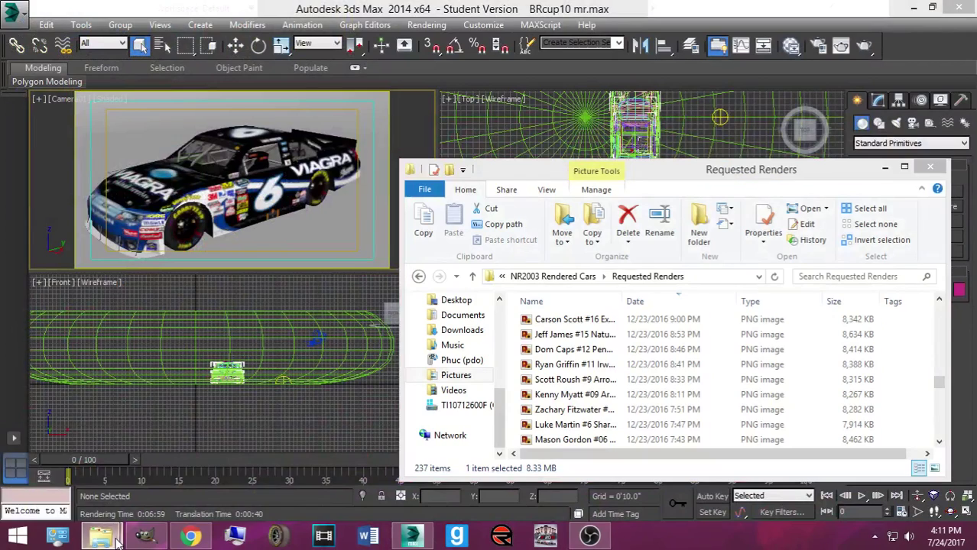
left_click(105, 496)
left_click(539, 366)
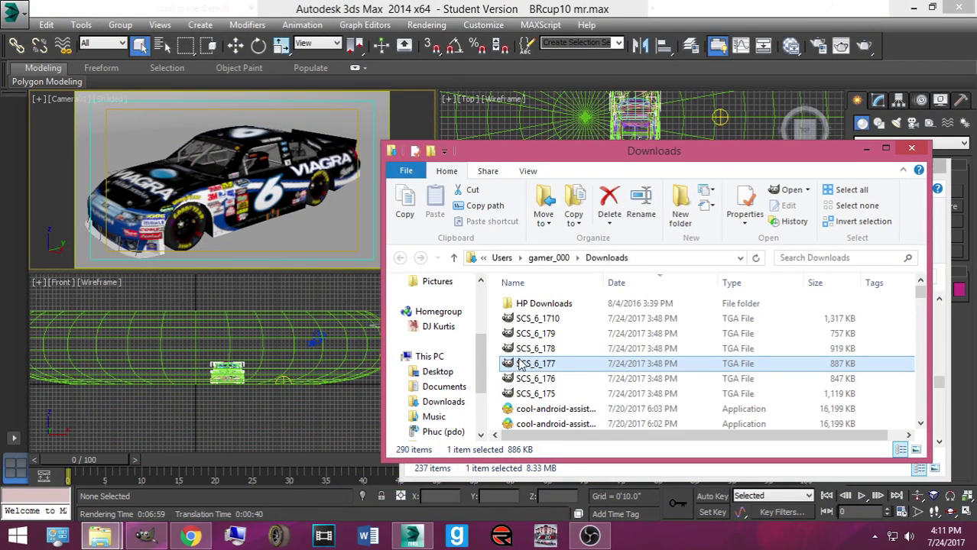
left_click_drag(520, 365, 156, 191)
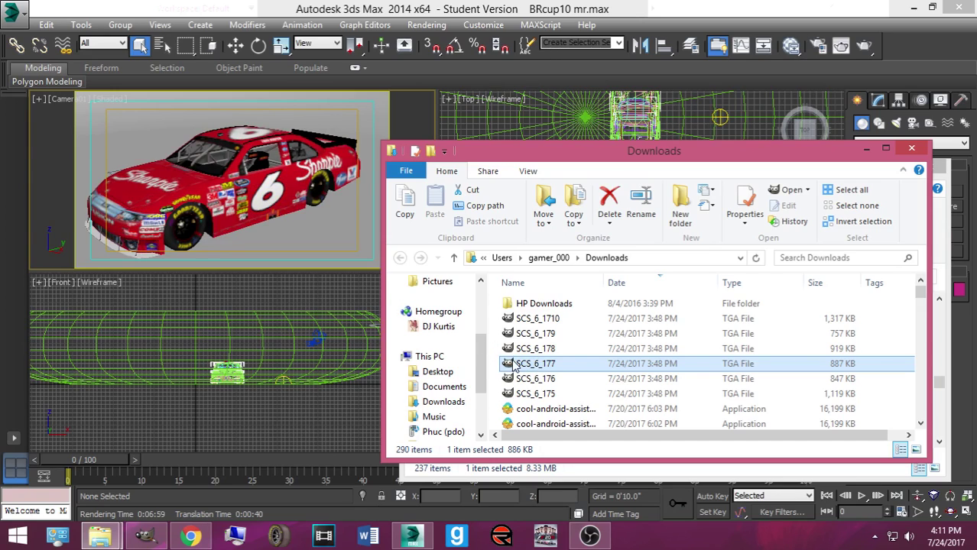
left_click_drag(514, 366, 219, 142)
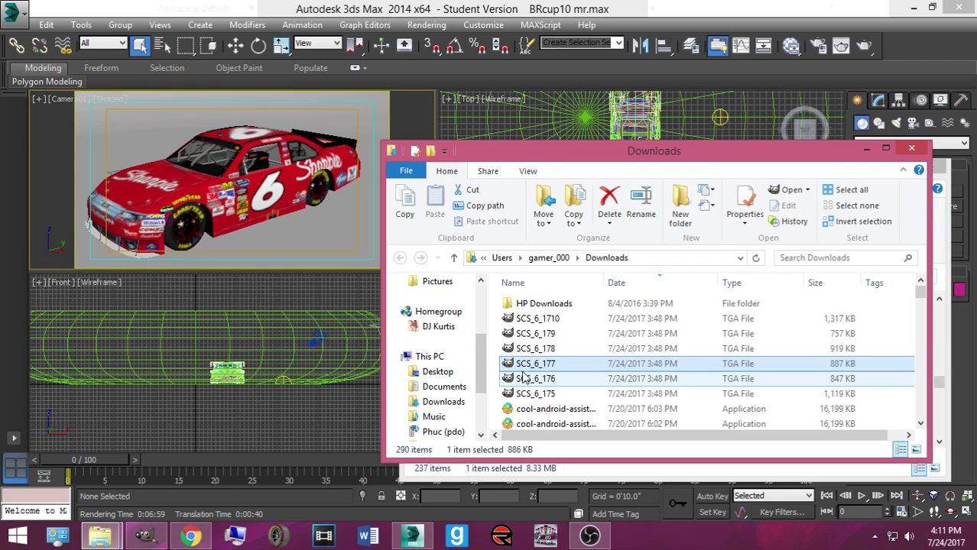
mouse_move(525, 365)
left_mouse_down()
mouse_move(380, 156)
mouse_move(353, 145)
mouse_move(520, 379)
mouse_move(533, 351)
left_mouse_up()
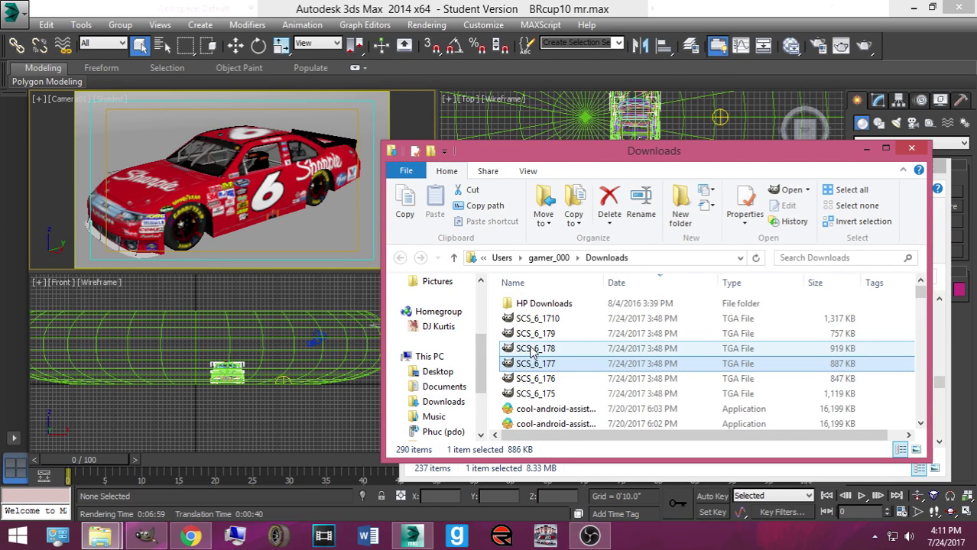
left_click(533, 350)
left_click_drag(280, 208, 284, 221)
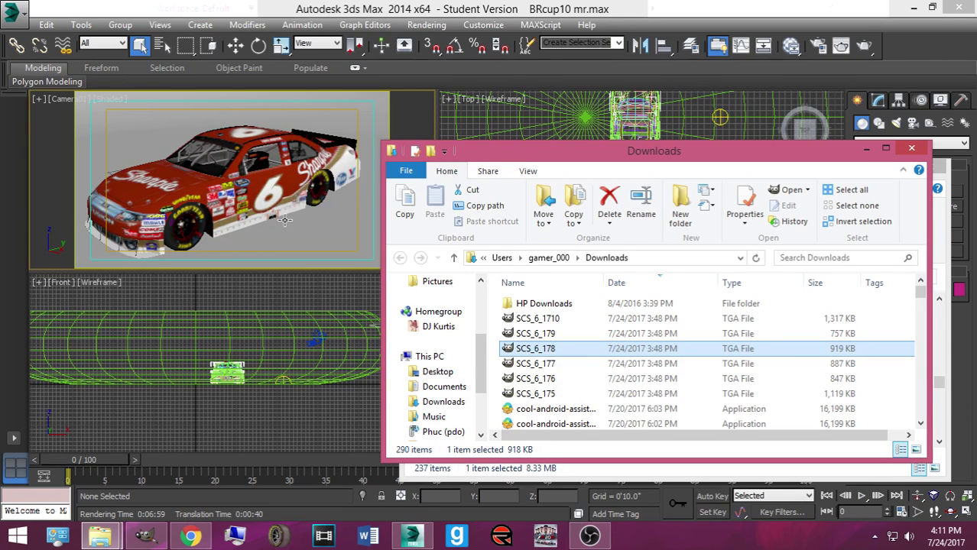
left_click(357, 12)
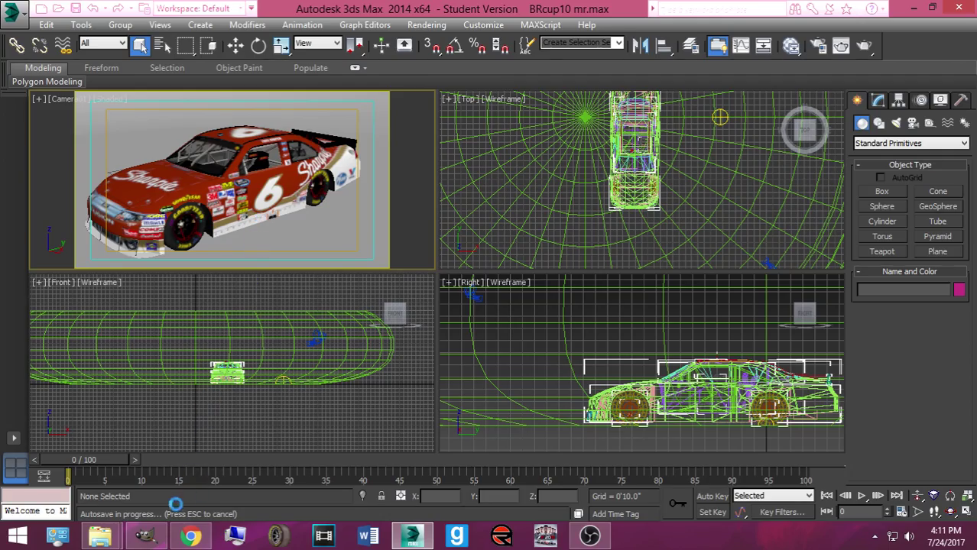
Step: Drag SCS_6_177.tga from Downloads onto the car body, then render the Camera01 view
mouse_move(100, 535)
mouse_move(139, 485)
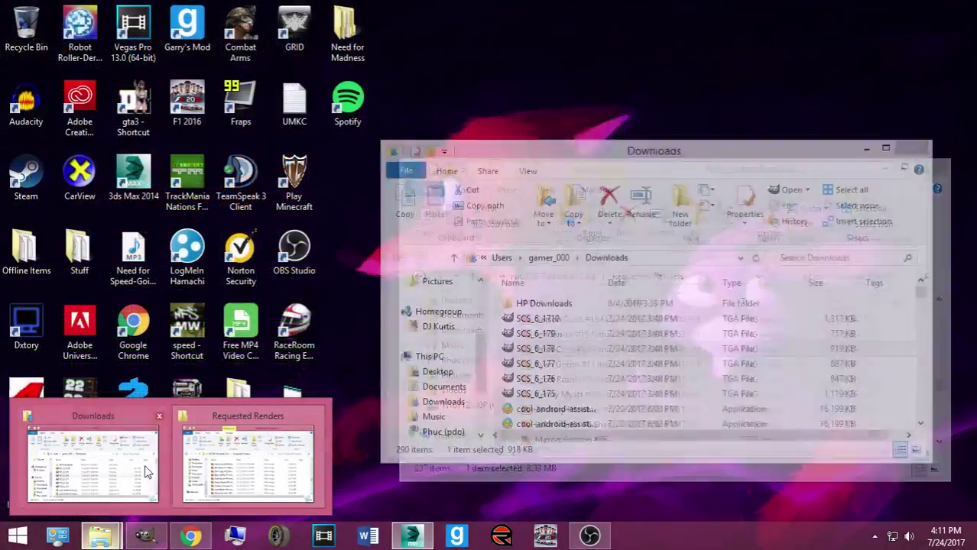
left_click(147, 472)
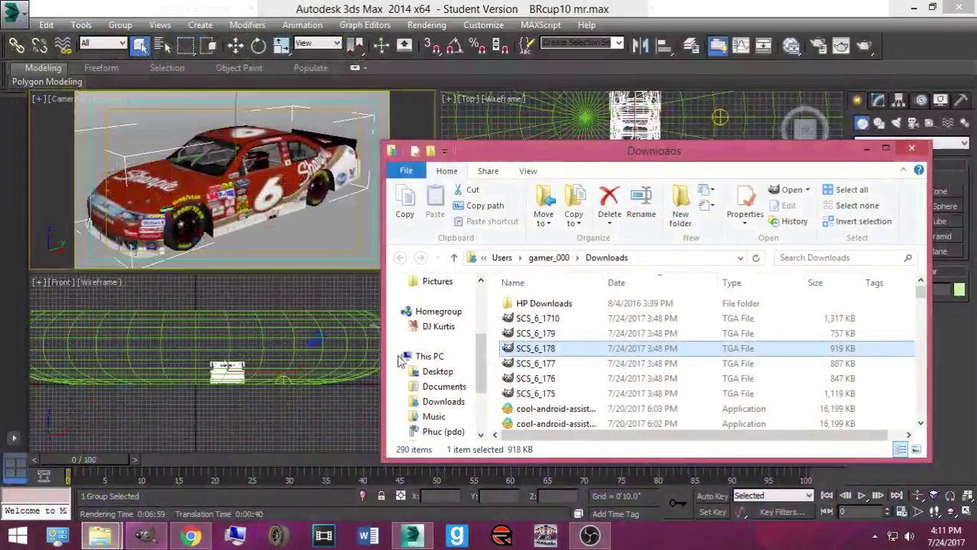
left_click(535, 364)
left_click_drag(535, 364, 314, 185)
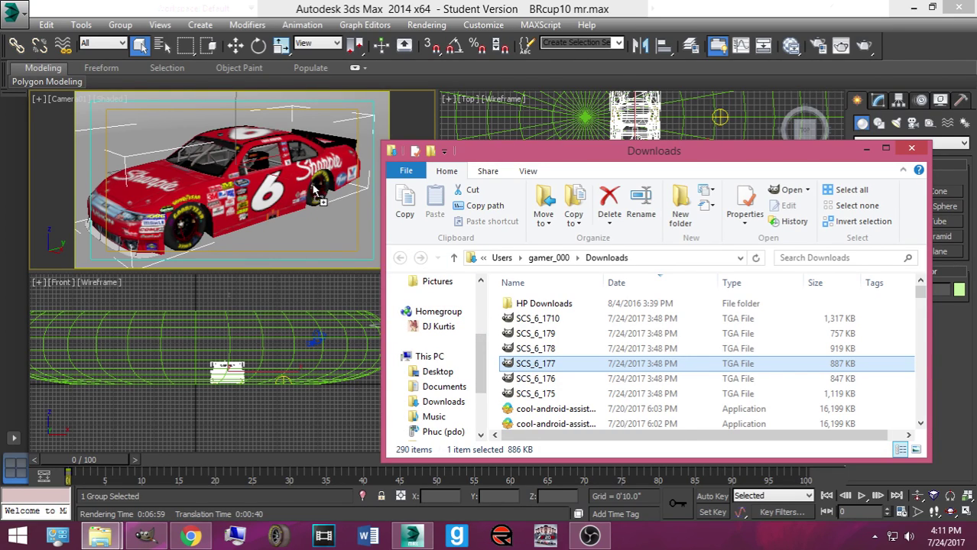
left_click_drag(314, 185, 314, 185)
left_click_drag(508, 363, 208, 144)
left_click_drag(358, 222, 314, 147)
left_click(843, 45)
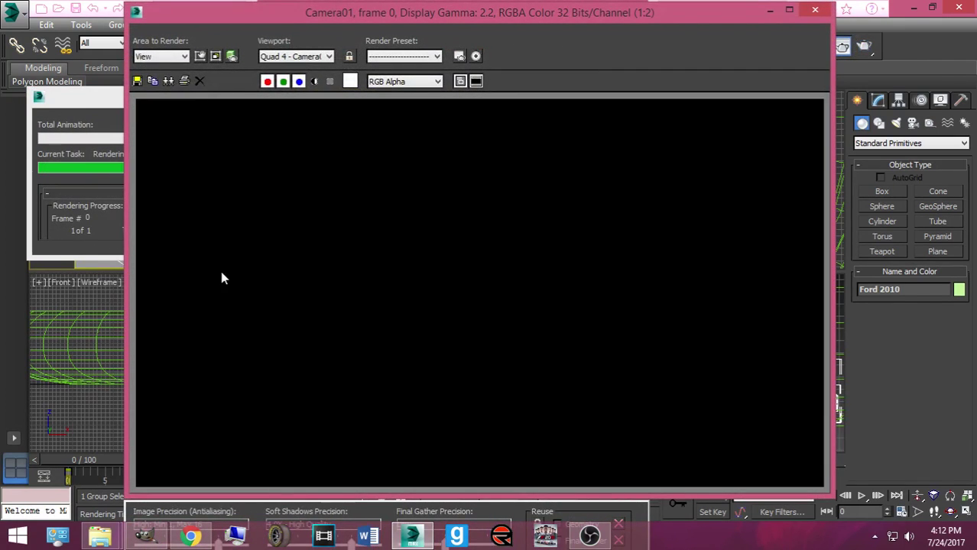
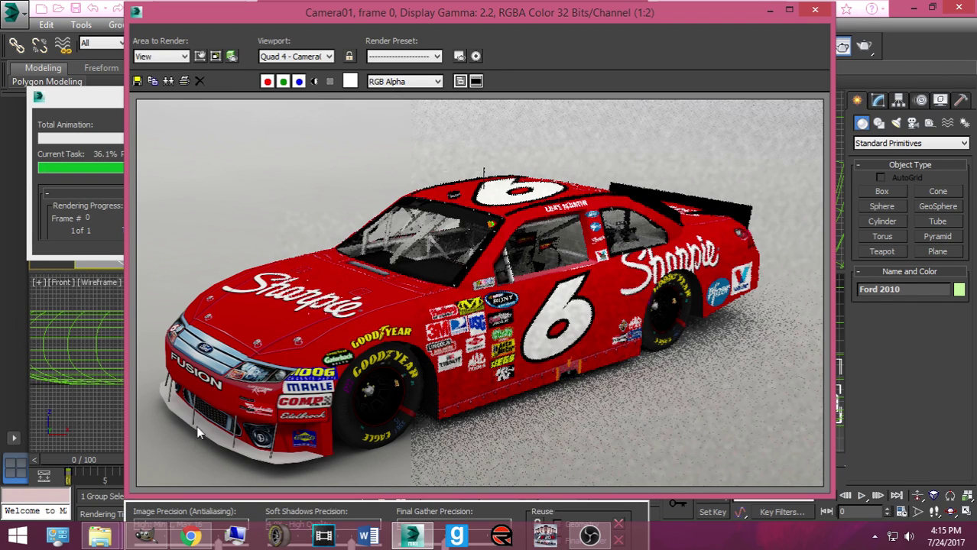
Step: Switch from the 3ds Max render to the BMW M5 paint template in GIMP
left_click(145, 535)
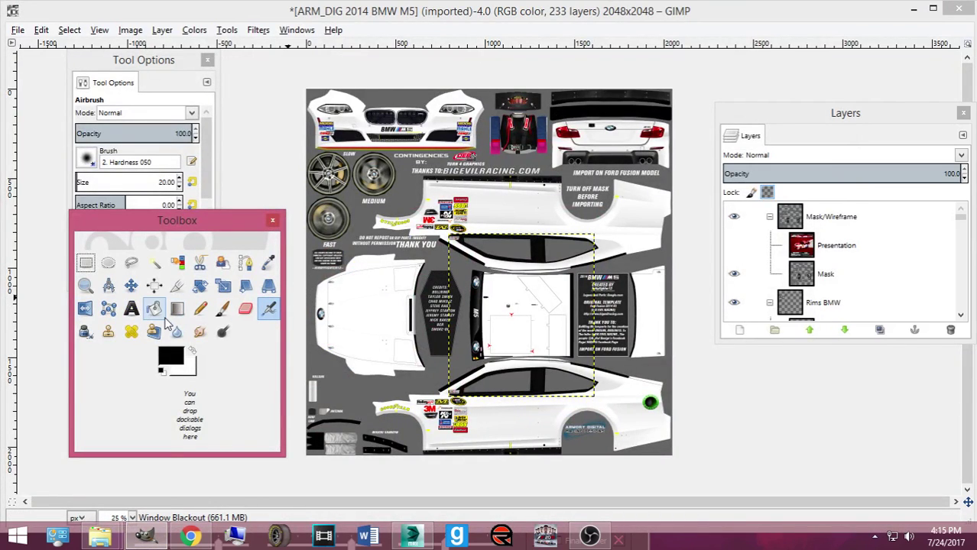
Step: Activate the Paths tool, then move its Tool Options to the right and the Toolbox up-left
left_click(160, 313)
double_click(245, 263)
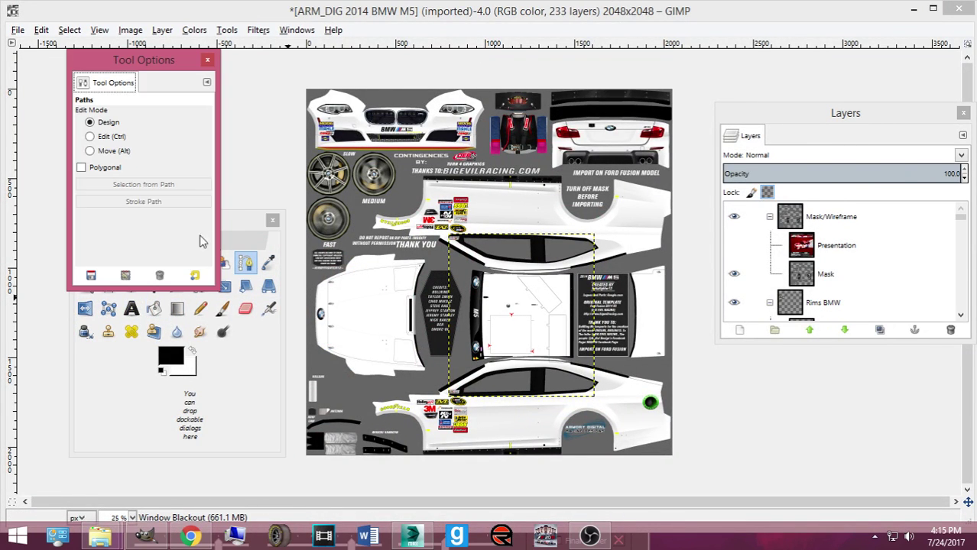
left_click_drag(180, 58, 927, 105)
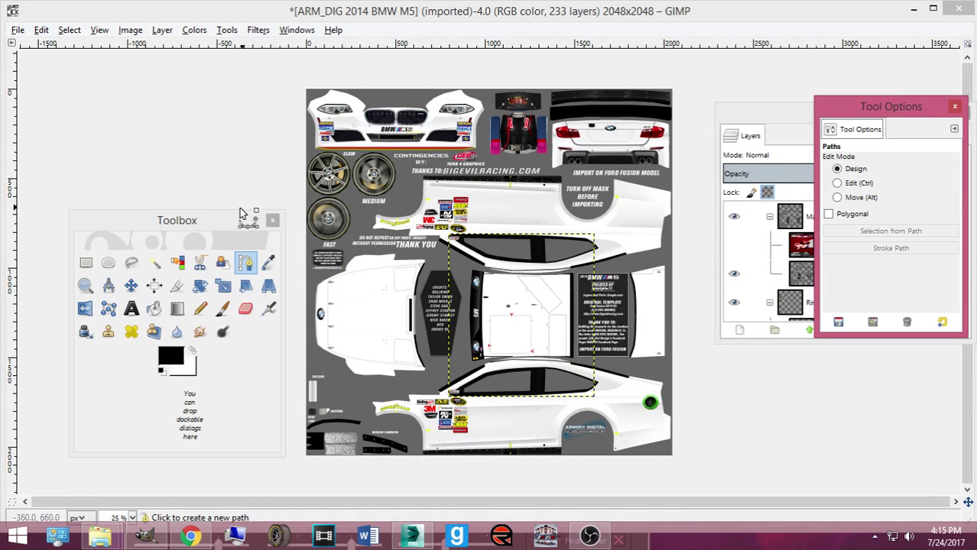
left_click_drag(177, 220, 145, 141)
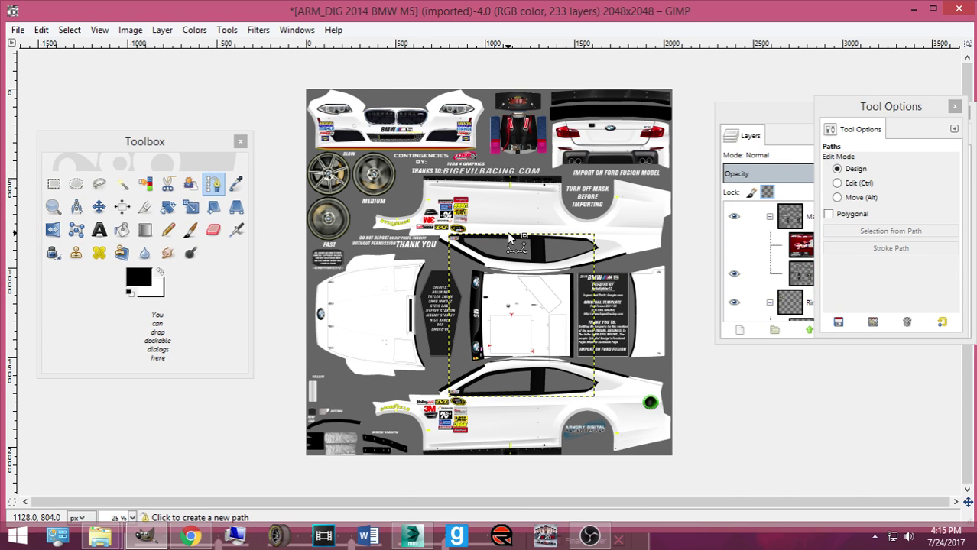
Step: Zoom the canvas to 50% and move the Layers dock up and left
scroll(507, 233, "up", 3, "ctrl")
scroll(508, 239, "down", 1, "ctrl")
scroll(509, 239, "down", 4)
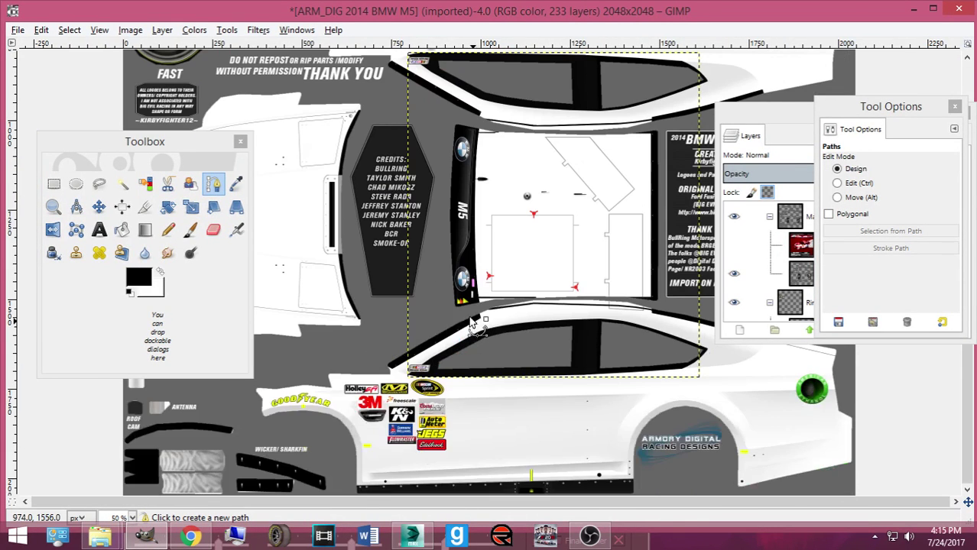
left_click_drag(802, 119, 658, 91)
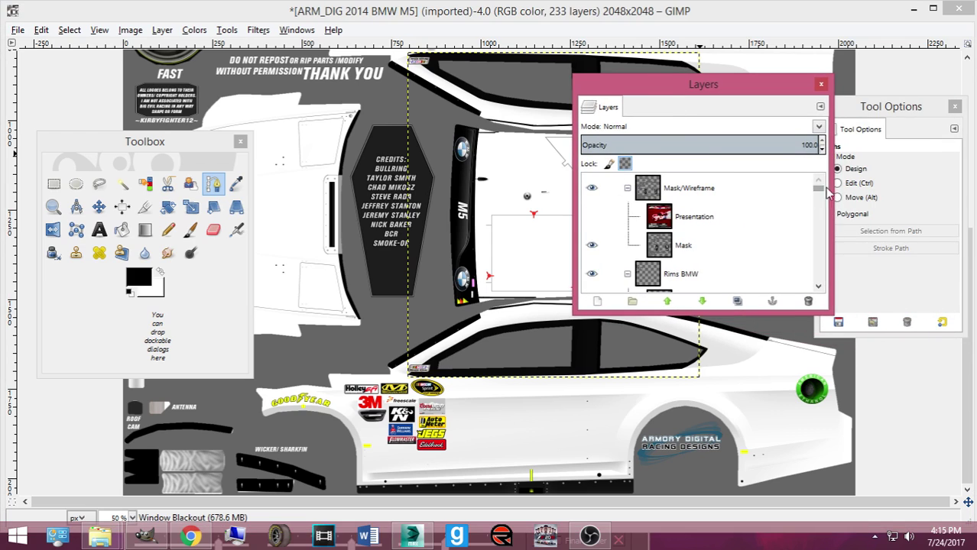
Step: Activate the Move tool and focus the Layers list
scroll(808, 239, "down", 2)
scroll(808, 238, "down", 5)
scroll(570, 244, "up", 6)
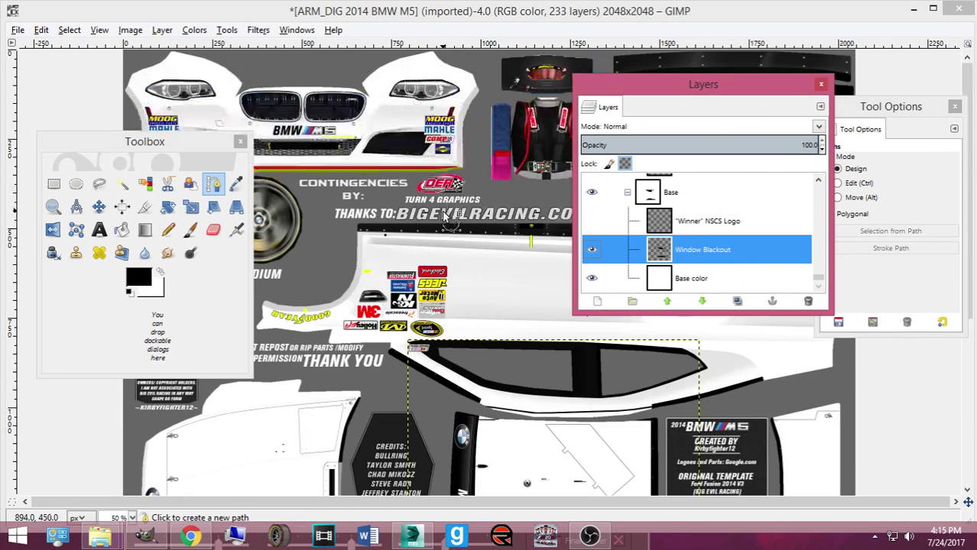
scroll(585, 249, "up", 2)
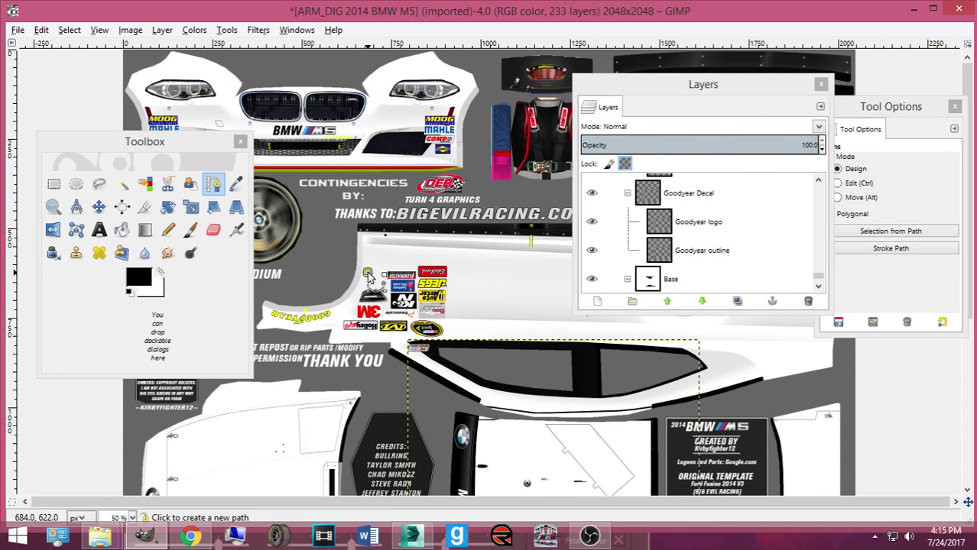
left_click(100, 208)
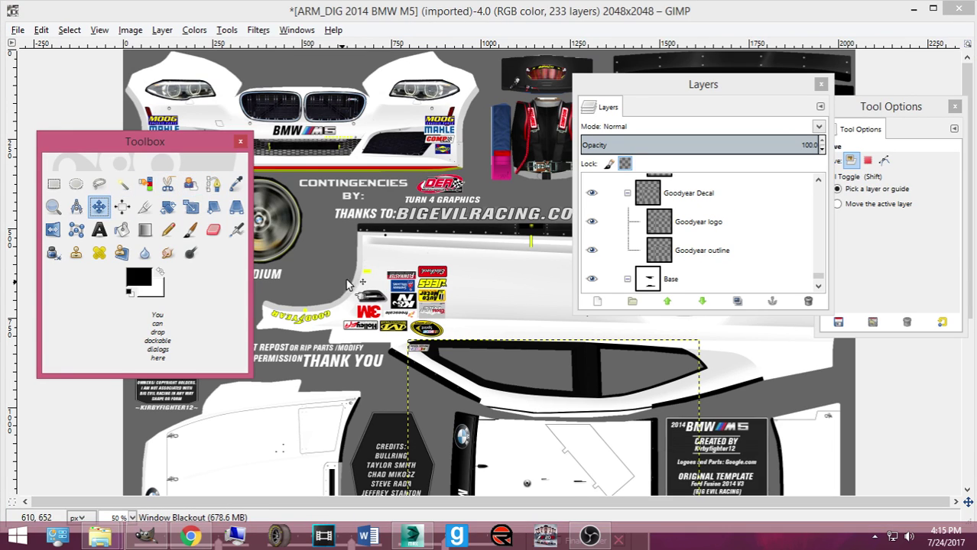
left_click(367, 280)
scroll(688, 245, "up", 5)
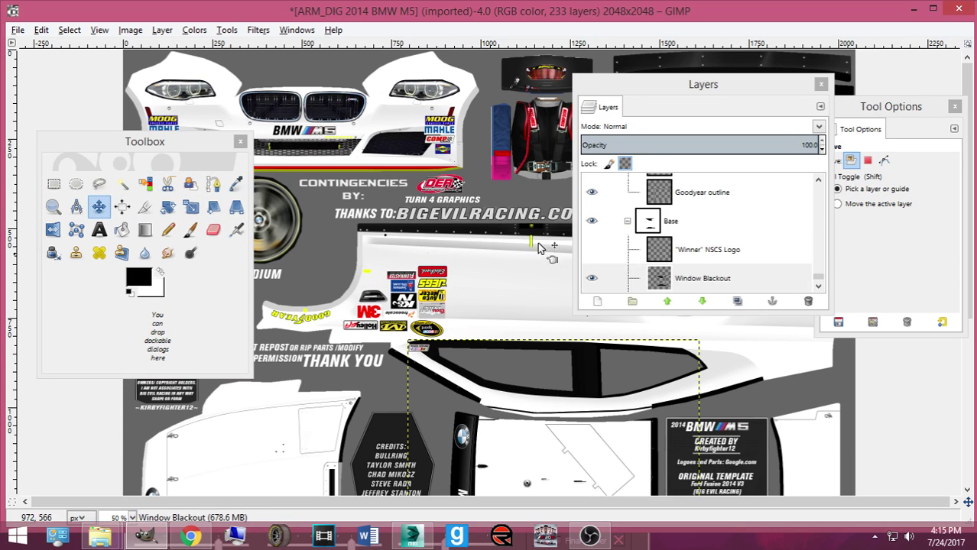
left_click(822, 279)
Step: Scroll through the long layer stack and pick a layer from a spot on the texture
scroll(693, 236, "up", 15)
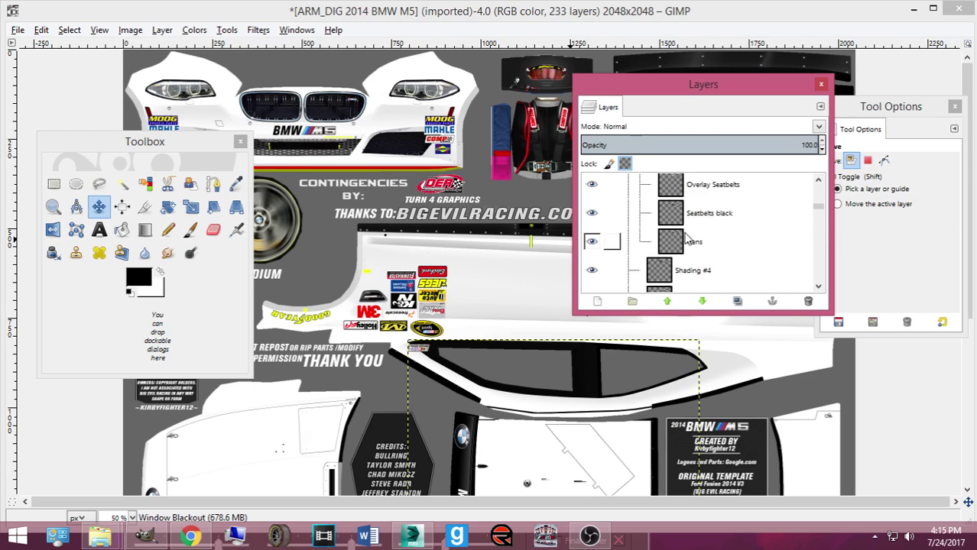
scroll(618, 235, "up", 10)
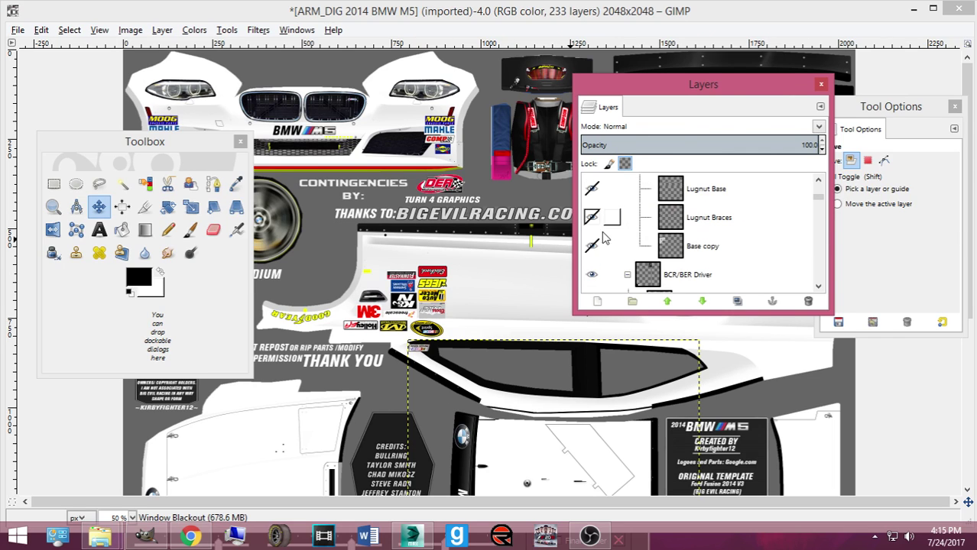
scroll(613, 237, "down", 10)
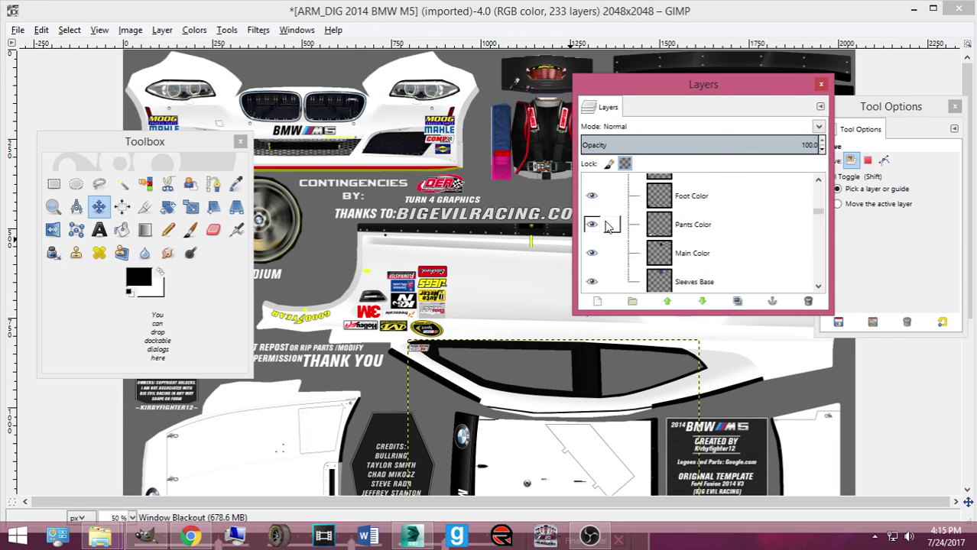
scroll(609, 228, "down", 3)
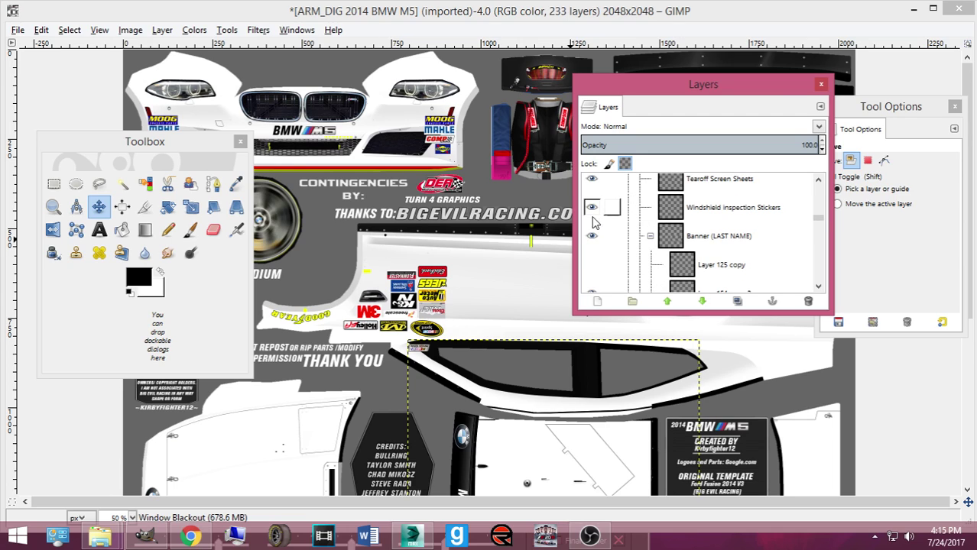
scroll(593, 208, "down", 5)
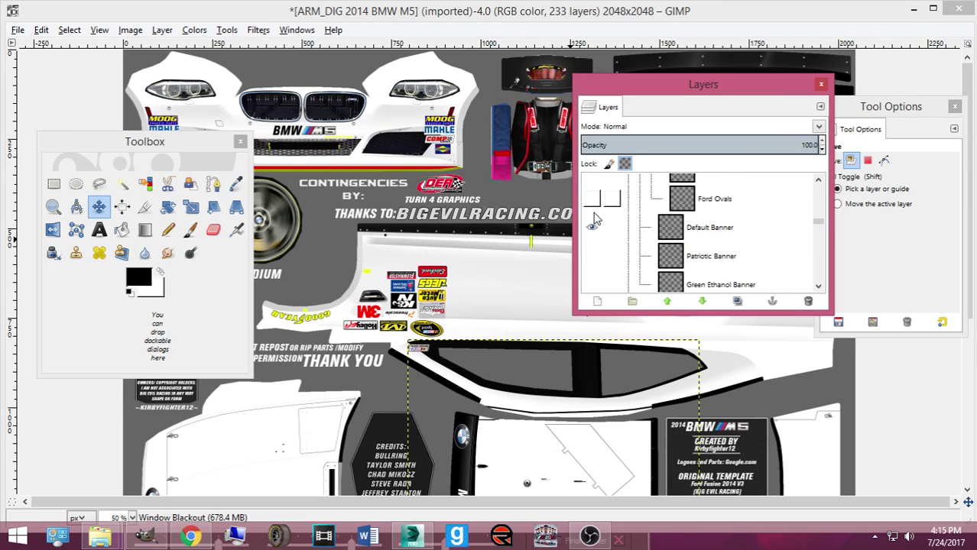
scroll(594, 226, "down", 3)
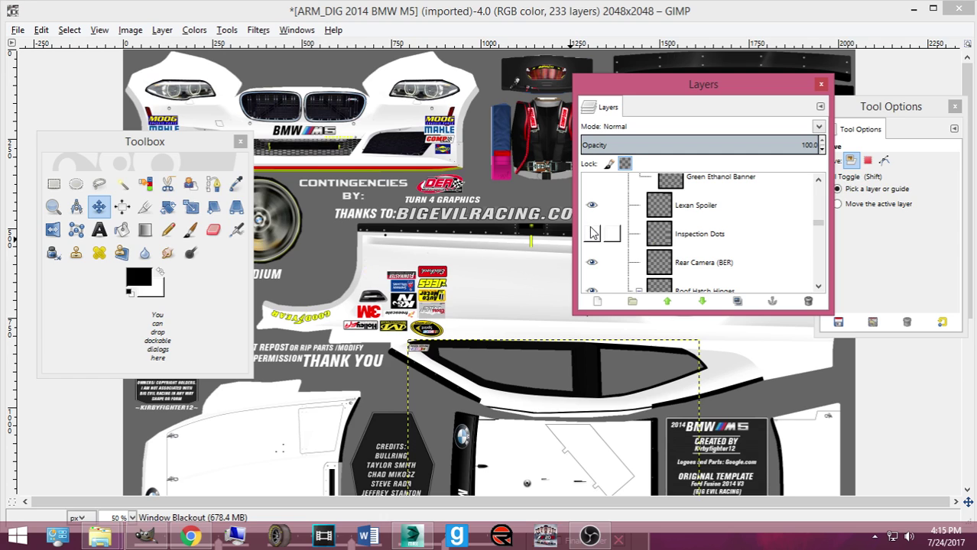
scroll(535, 329, "down", 5)
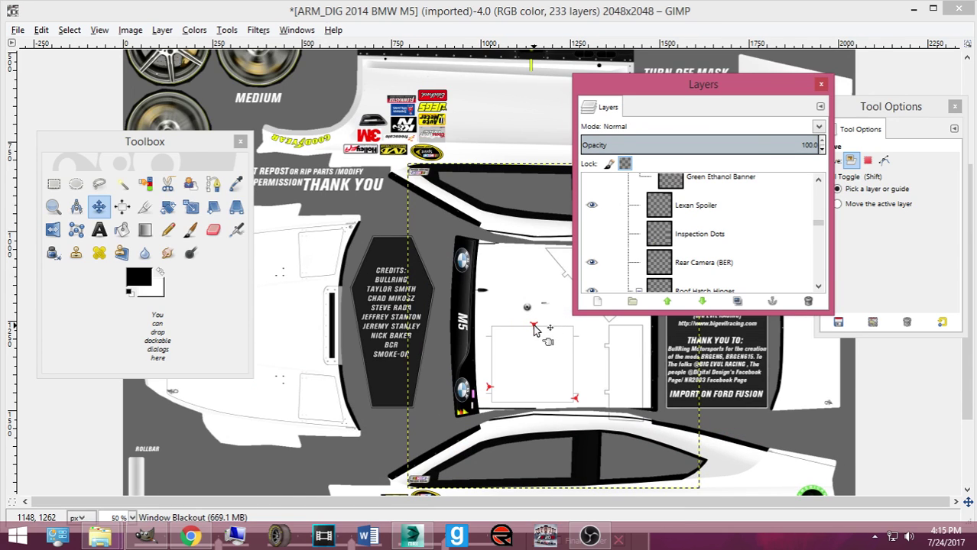
left_click(535, 329)
left_click(535, 329)
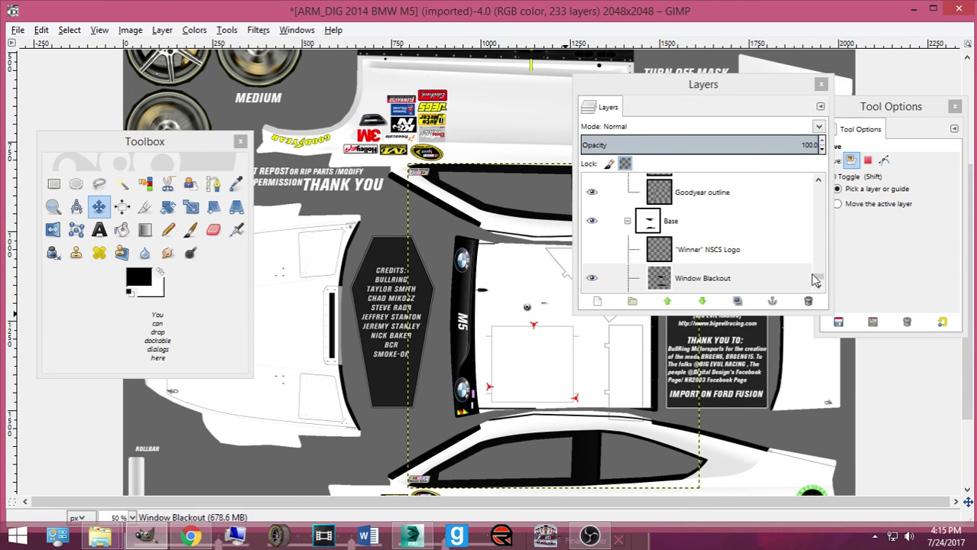
left_click_drag(817, 279, 690, 226)
scroll(696, 229, "down", 10)
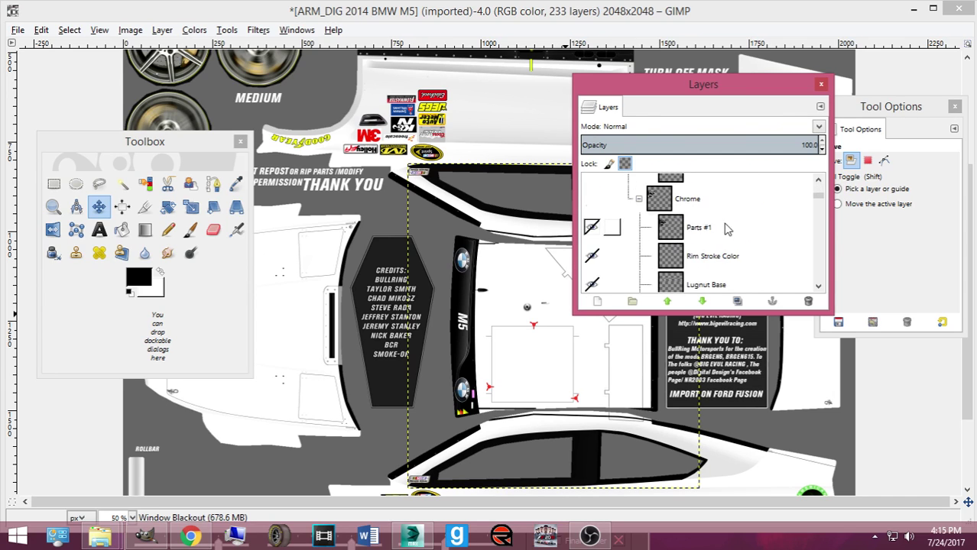
scroll(707, 235, "down", 5)
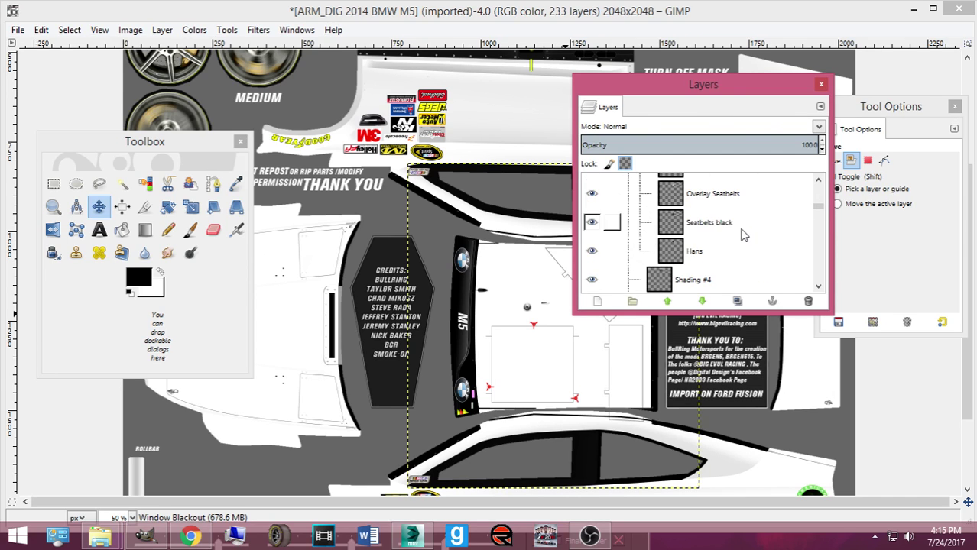
Step: Step through Seatbelts, Tear-Offs, Windshield, M5 and Ford Ovals to Roof Hatch Hinges, then start saving
left_click(742, 233)
key("Down")
key("Down")
key("Down")
key("Down")
key("Down")
key("Down")
key("Down")
key("Down")
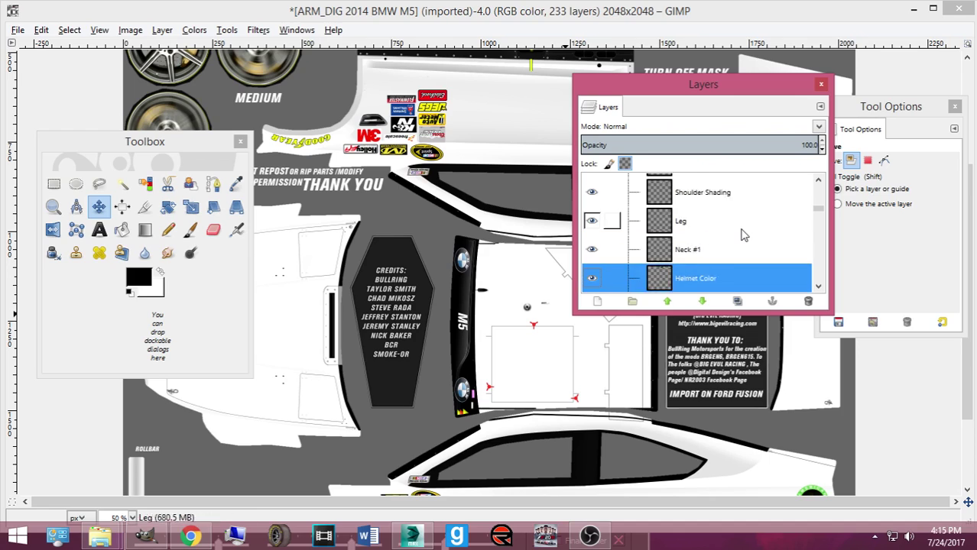
key("Up")
key("Up")
key("Up")
key("Up")
key("Up")
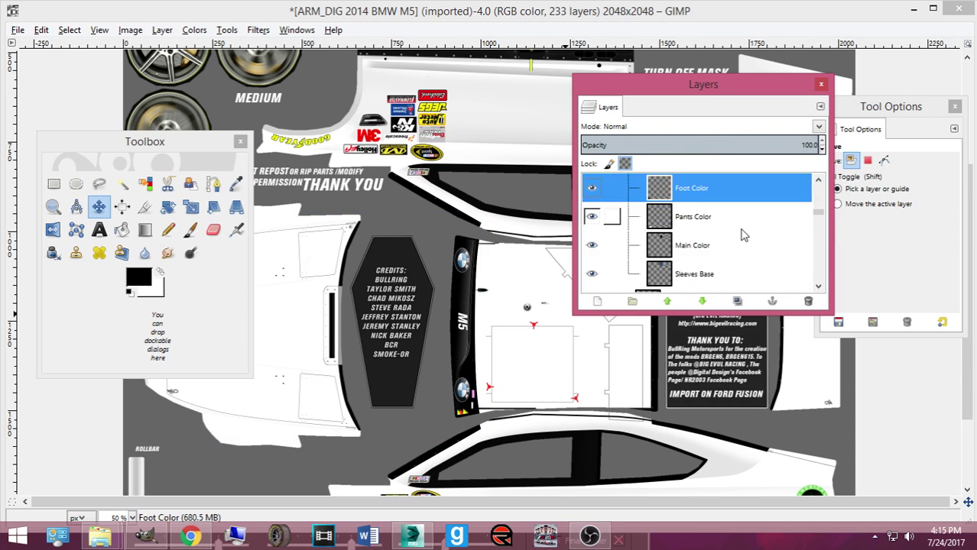
key("Down")
key("Down")
key("Down")
key("Down")
key("Down")
key("Down")
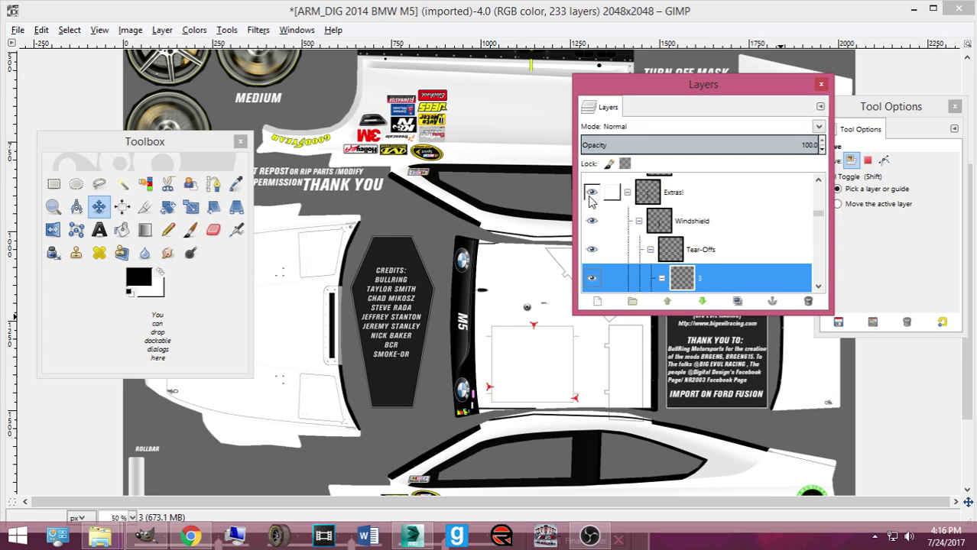
scroll(593, 211, "down", 5)
scroll(594, 222, "down", 10)
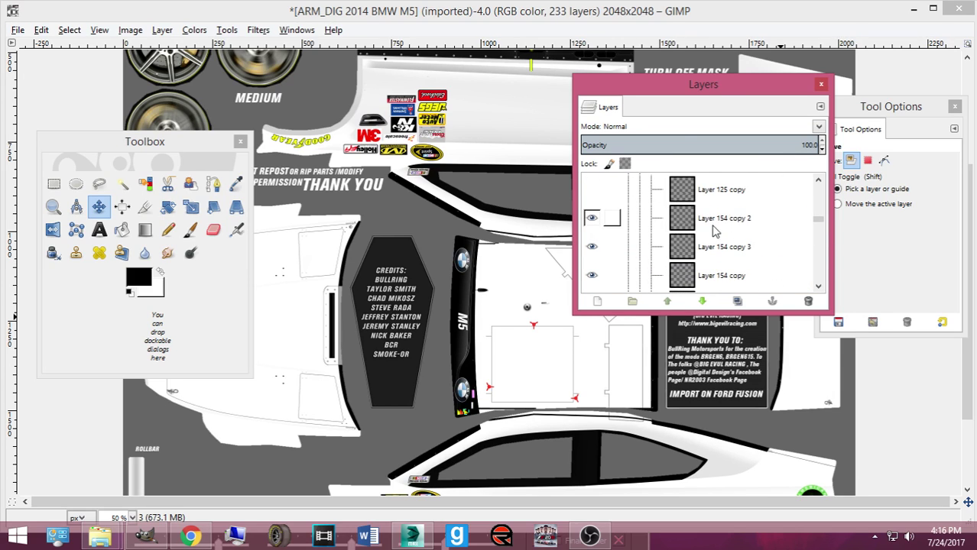
left_click(714, 268)
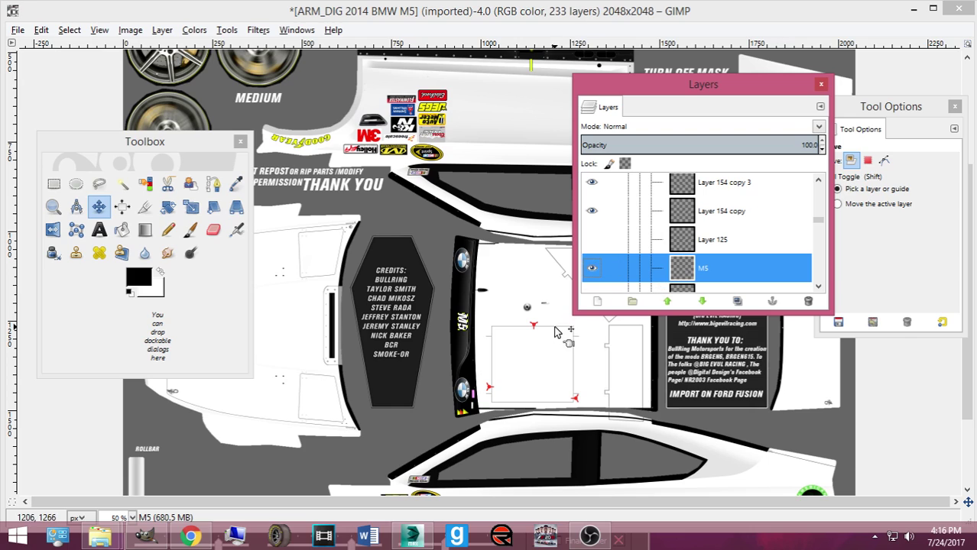
key("Down")
key("Down")
key("Down")
key("Down")
key("Down")
key("Down")
key("Down")
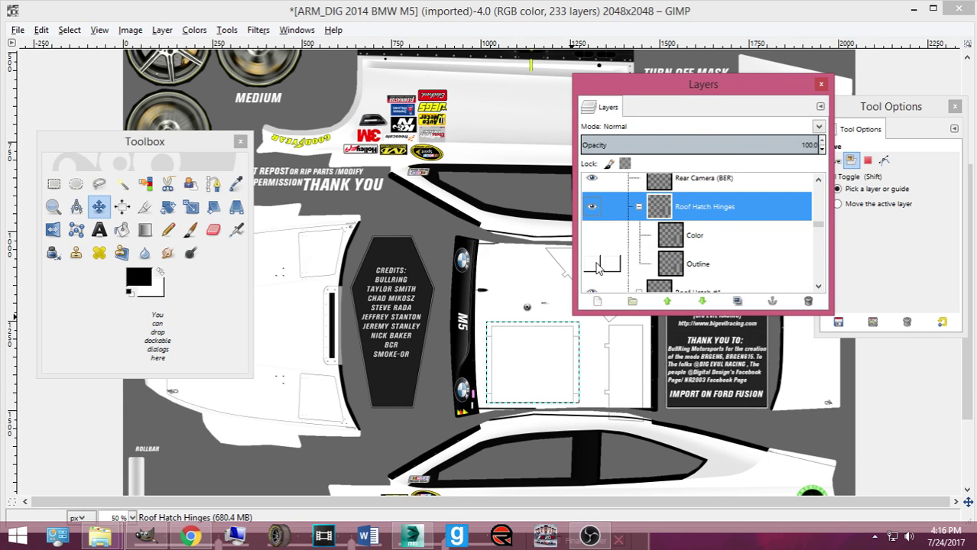
scroll(422, 240, "down", 3)
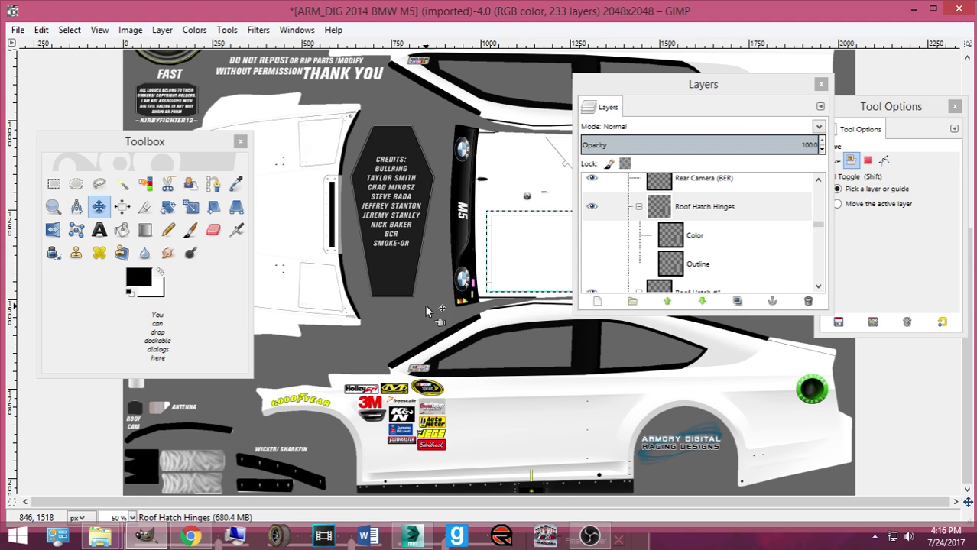
key("ctrl+s")
Step: Save the texture as 2017_CBM.xcf in Pictures > Bases made by Me
left_click(171, 92)
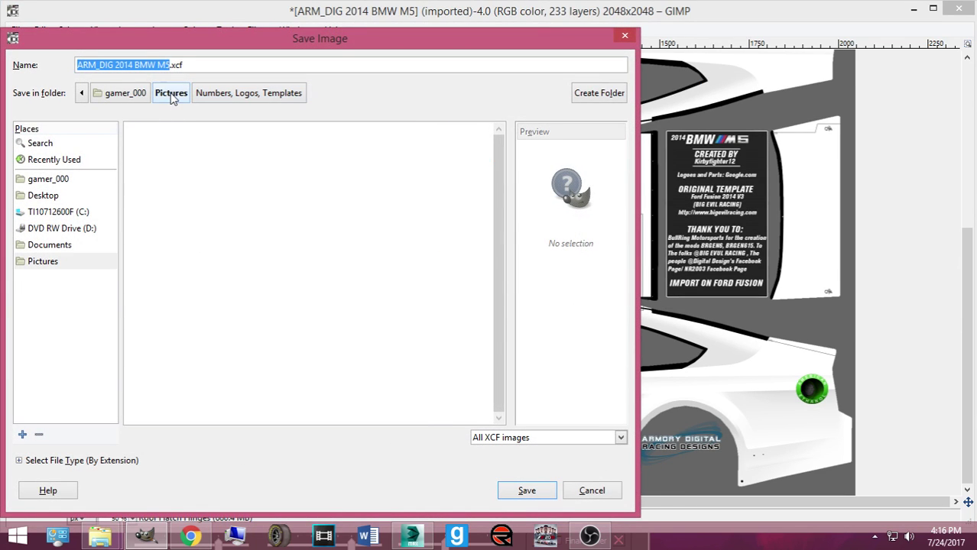
scroll(183, 156, "up", 10)
double_click(203, 162)
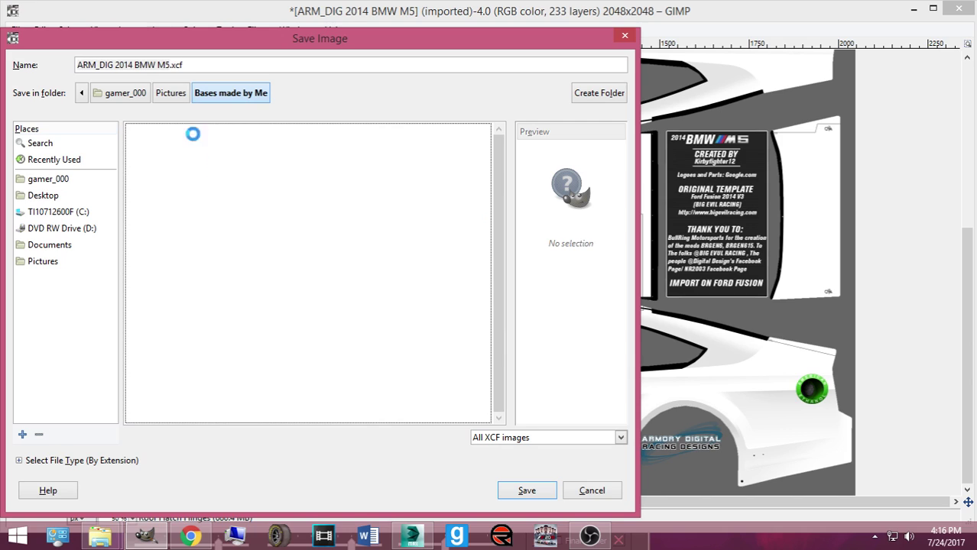
left_click(166, 64)
left_click_drag(166, 64, 17, 59)
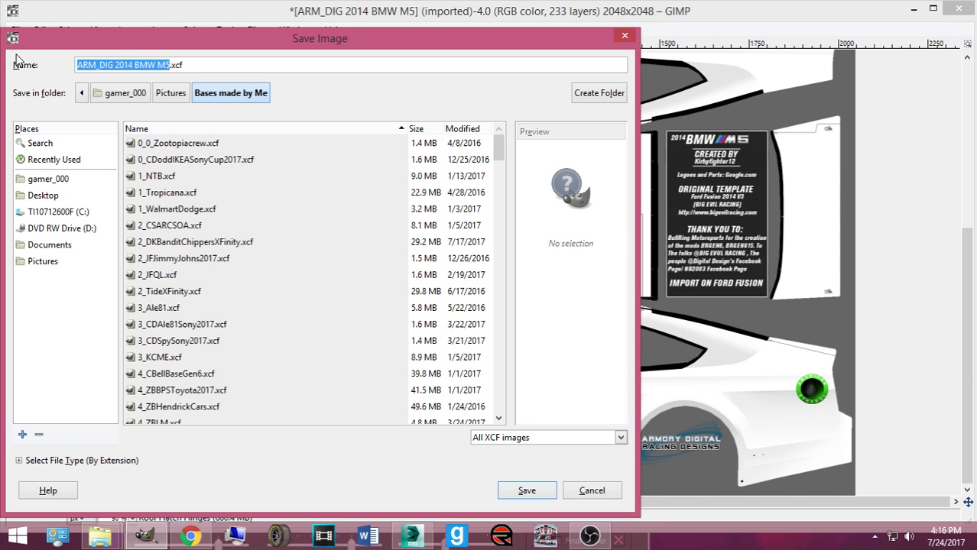
type("2017_CBM")
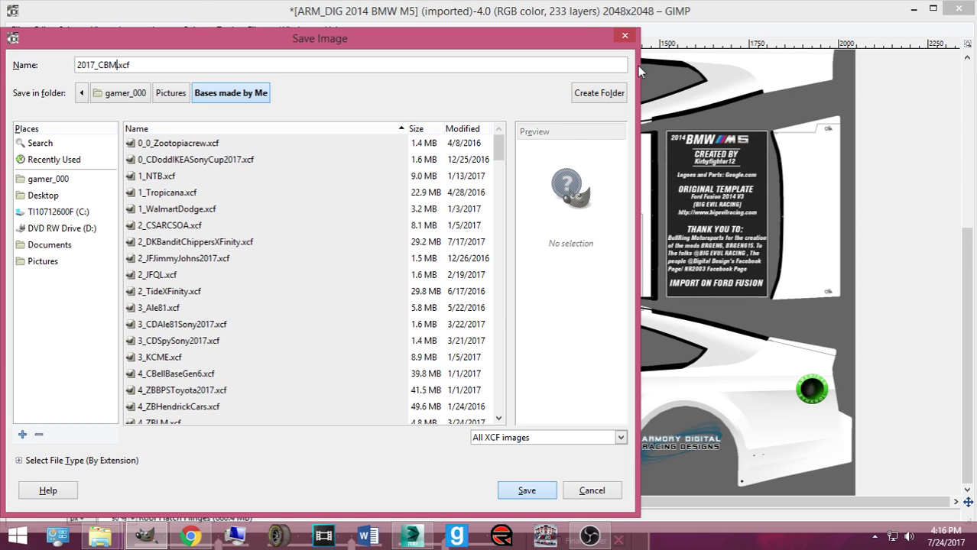
key("Return")
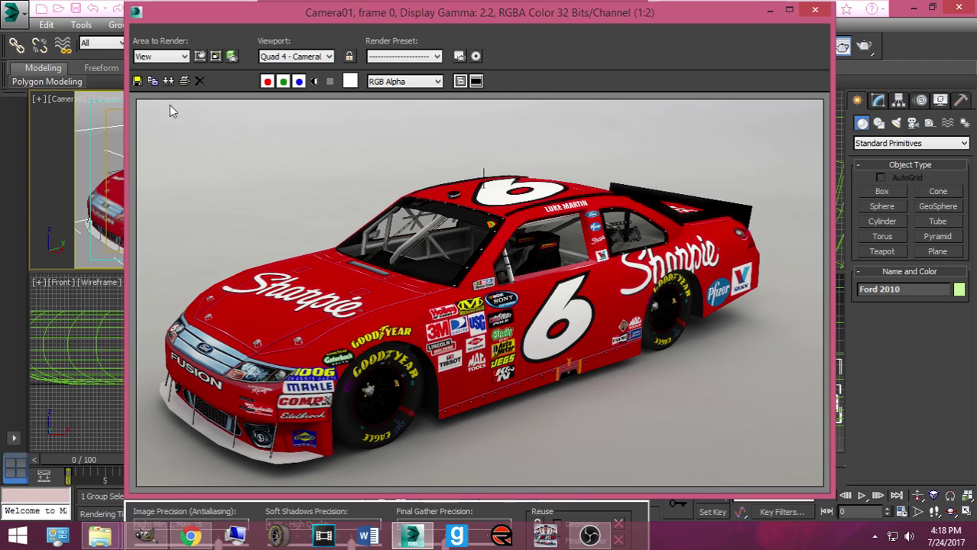
Step: Save the Camera01 render as a PNG named for the #6 Sharpie Ford, accepting the PNG settings
left_click(137, 81)
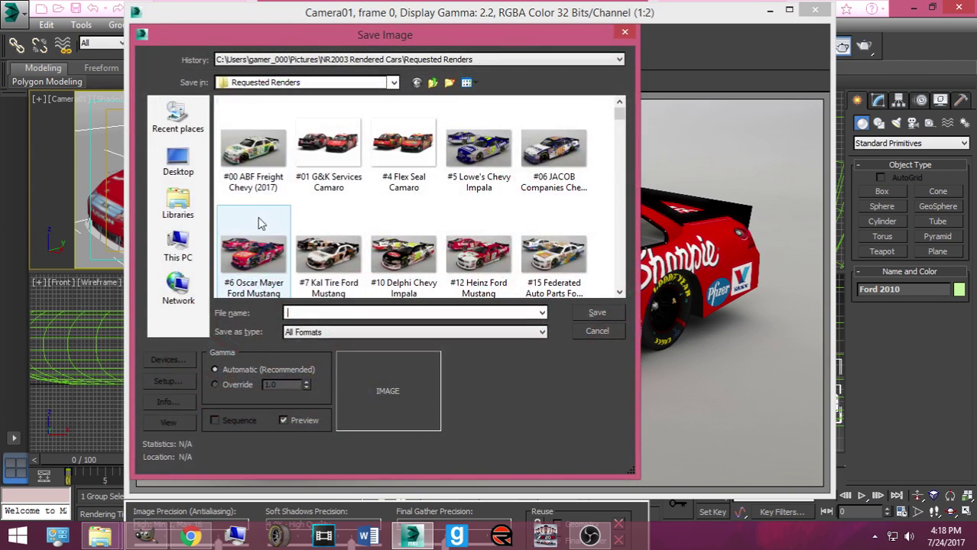
left_click_drag(297, 43, 436, 71)
left_click(467, 354)
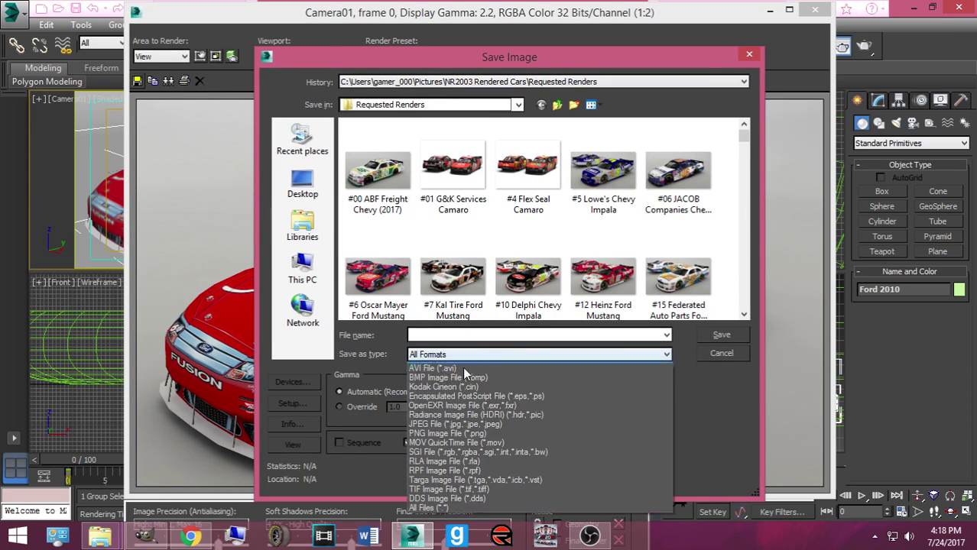
left_click(466, 449)
left_click(451, 335)
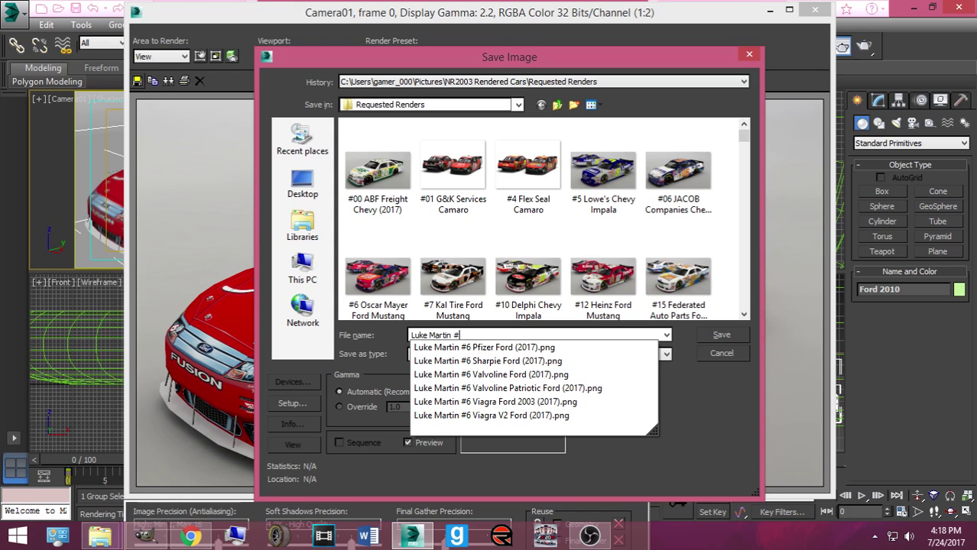
type("6 Sharp")
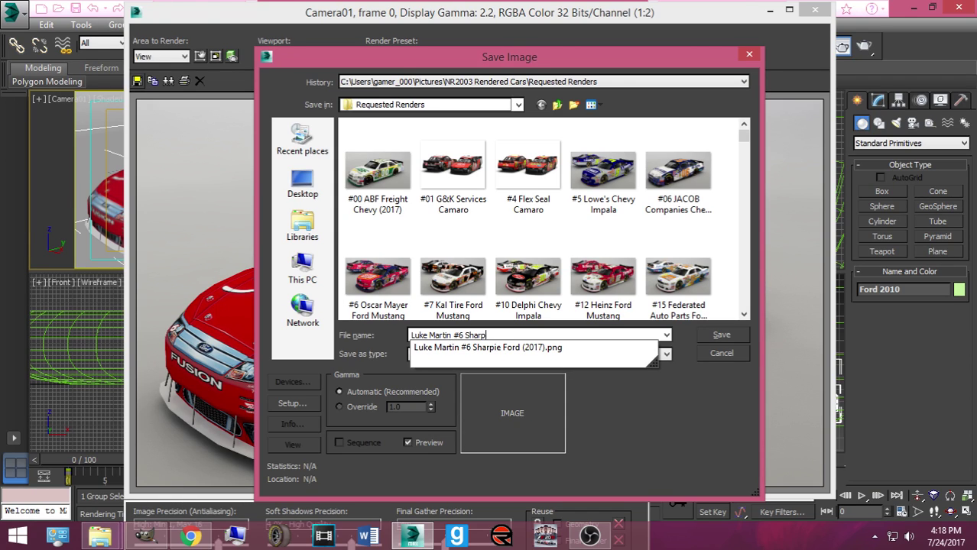
type("ie Ford V2 (2017")
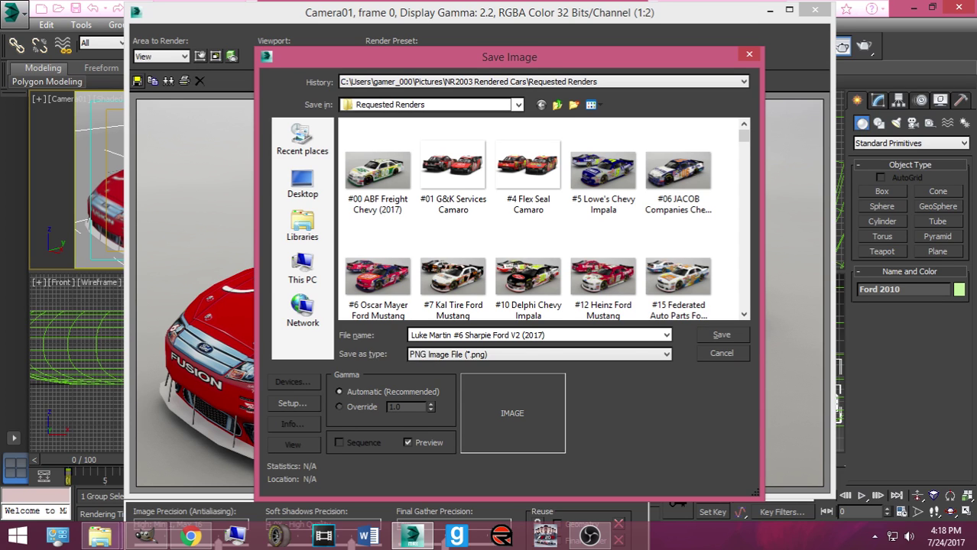
left_click(714, 339)
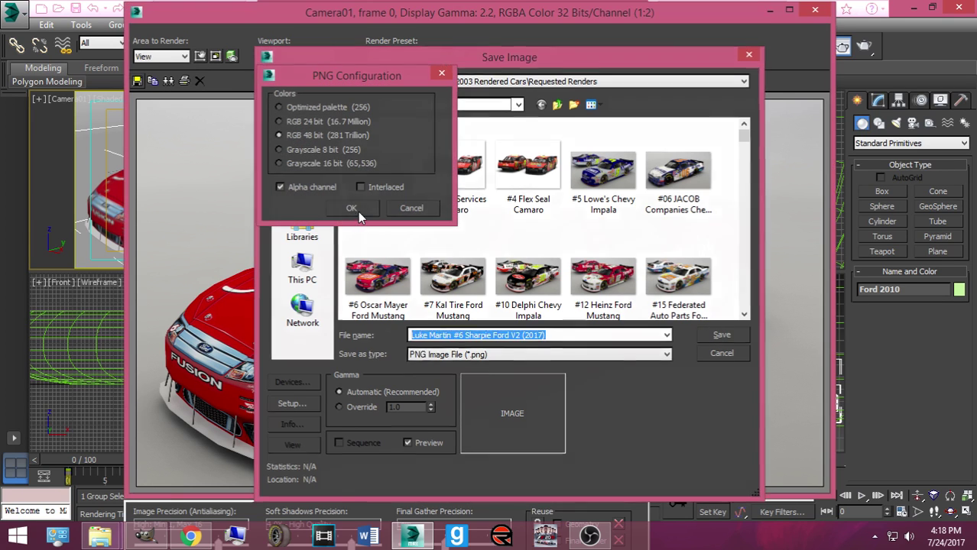
left_click(359, 208)
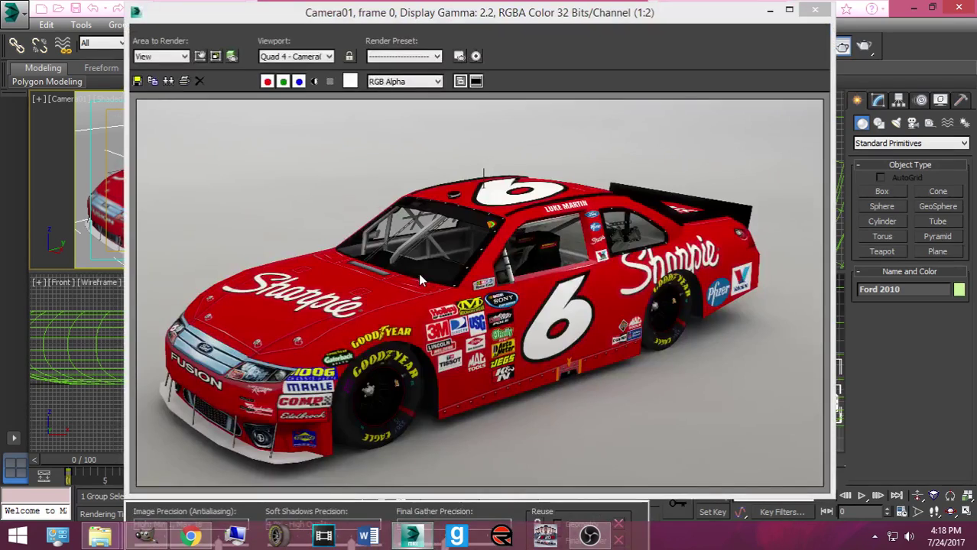
Step: Close the rendered frame window and open the Downloads folder in File Explorer
left_click(822, 12)
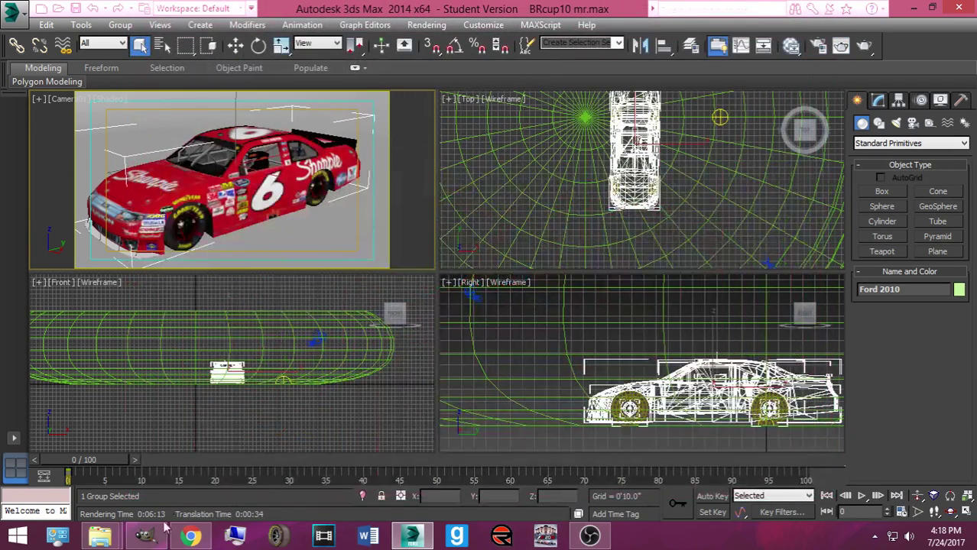
mouse_move(99, 536)
left_click(29, 471)
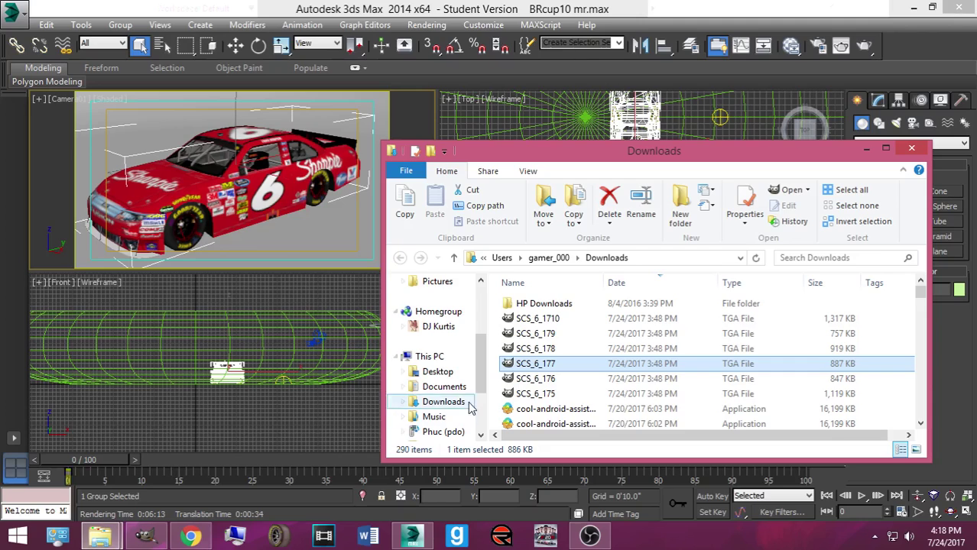
Step: Apply SCS_6_178 to the car body and both wheels in the Camera viewport
mouse_move(527, 349)
left_mouse_down()
mouse_move(459, 341)
mouse_move(273, 202)
left_mouse_up()
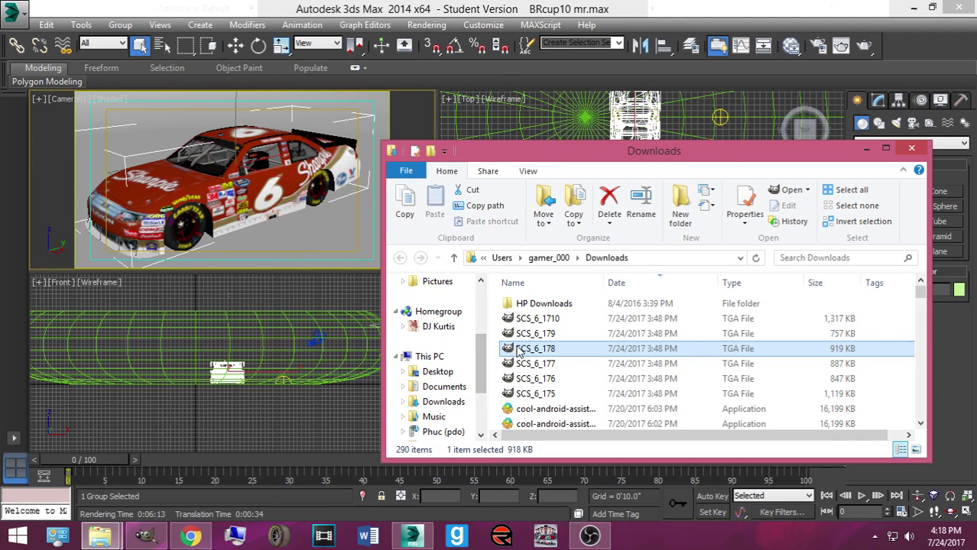
left_click_drag(520, 349, 182, 229)
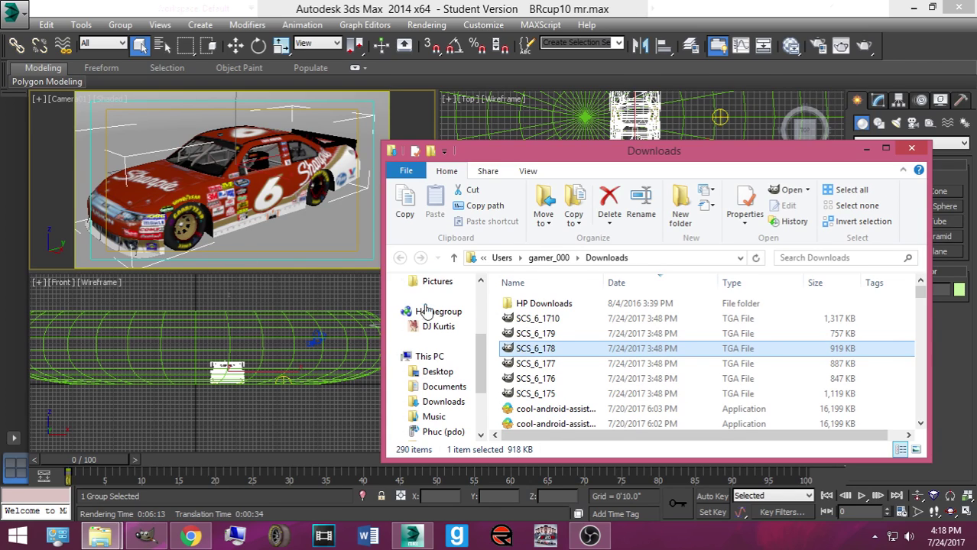
left_click_drag(552, 352, 315, 196)
left_click_drag(535, 349, 351, 145)
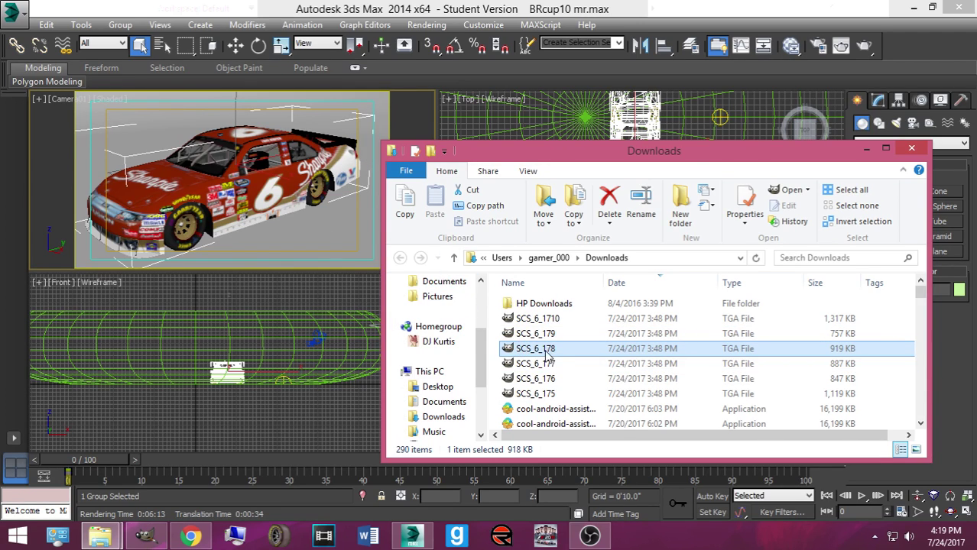
left_click_drag(548, 350, 228, 145)
left_click_drag(263, 157, 269, 164)
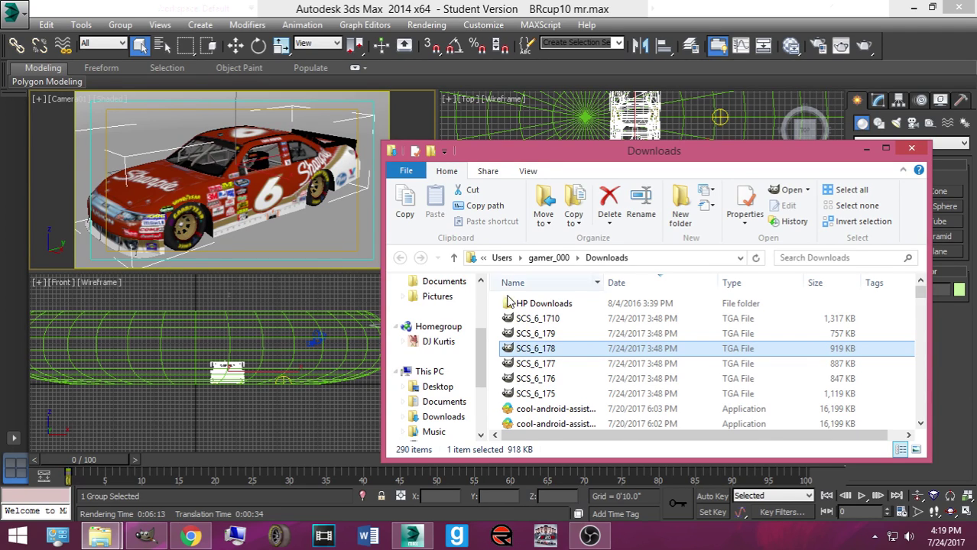
Step: Preview and close SCS_6_177, SCS_6_175 (Viagra) and SCS_6_176 in GIMP, then return to 3ds Max
left_click(539, 366)
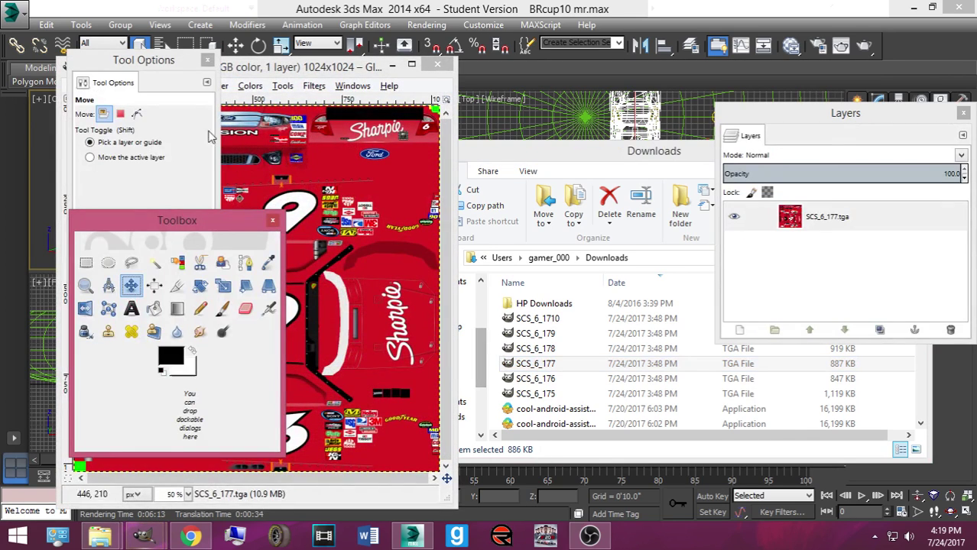
left_click(447, 63)
left_click(536, 394)
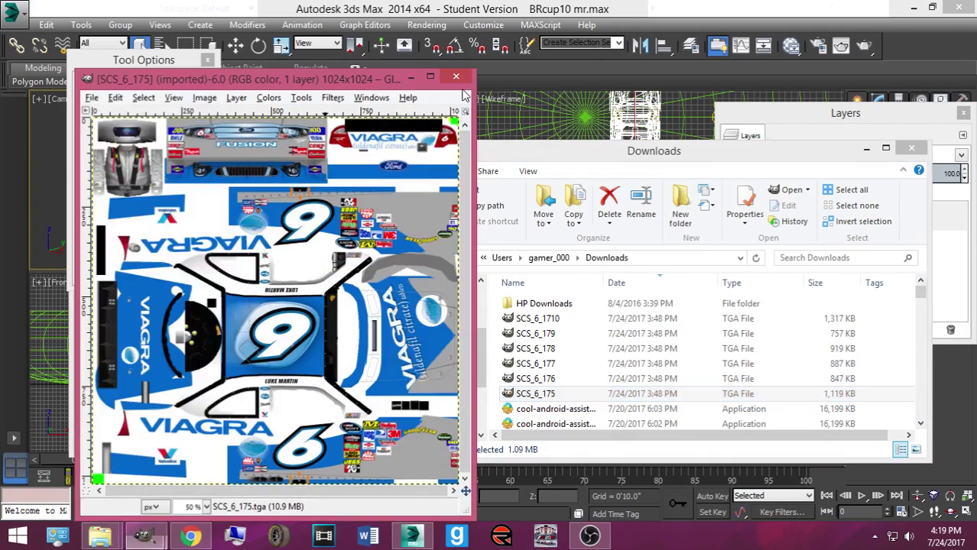
left_click(548, 380)
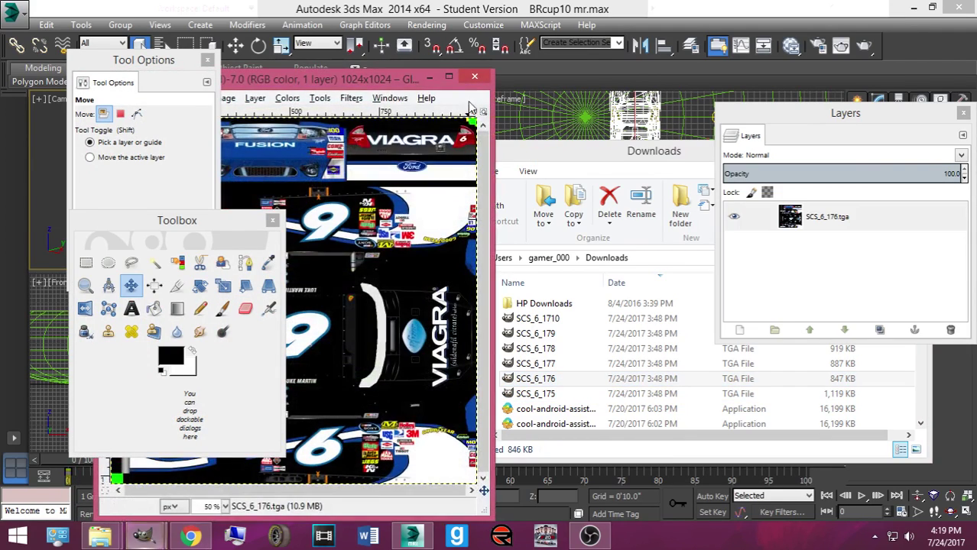
left_click(474, 77)
left_click(535, 349)
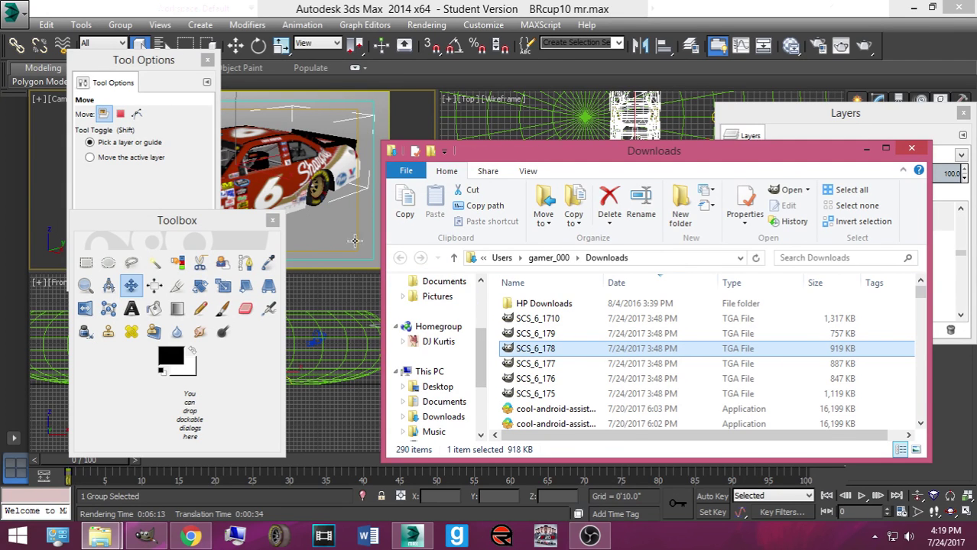
left_click(390, 15)
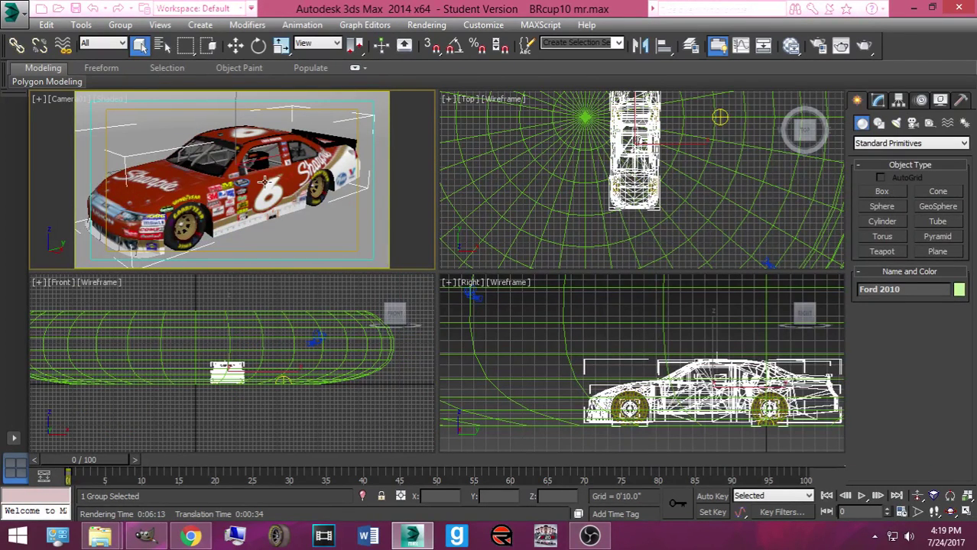
Step: Render frame 0 of the Quad 4 - Camera01 viewport with Render Production
left_click(865, 46)
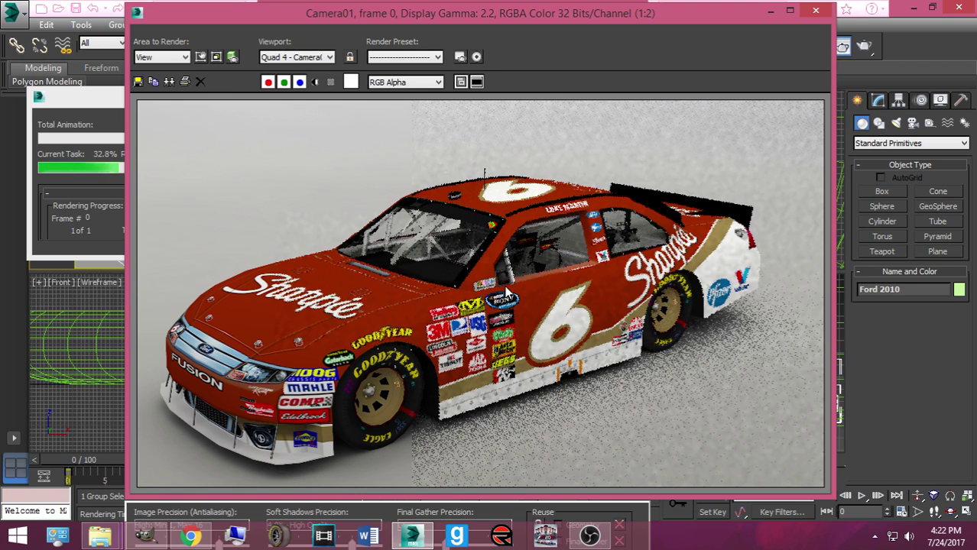
Step: Load imgur.com/f5JvN8u.jpg in a new Chrome tab
left_click(191, 536)
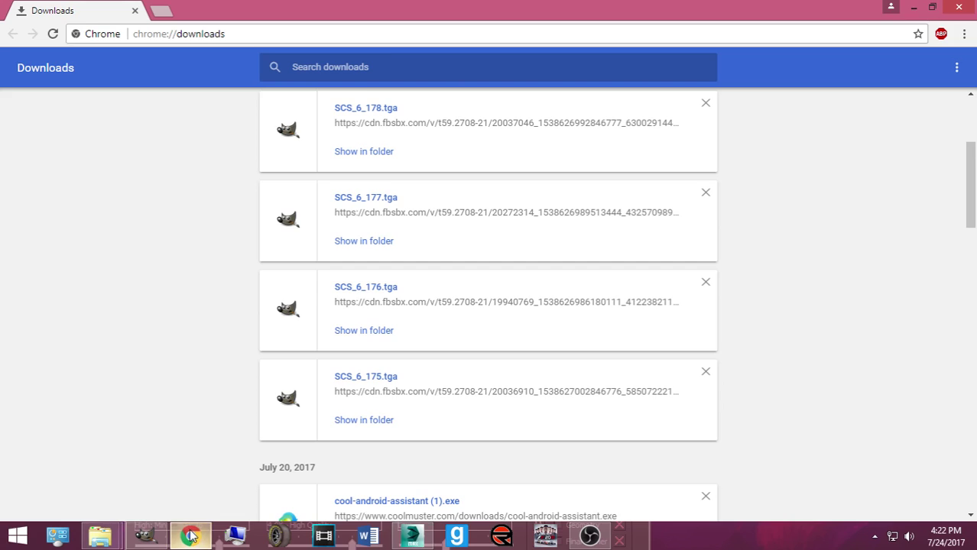
left_click(162, 11)
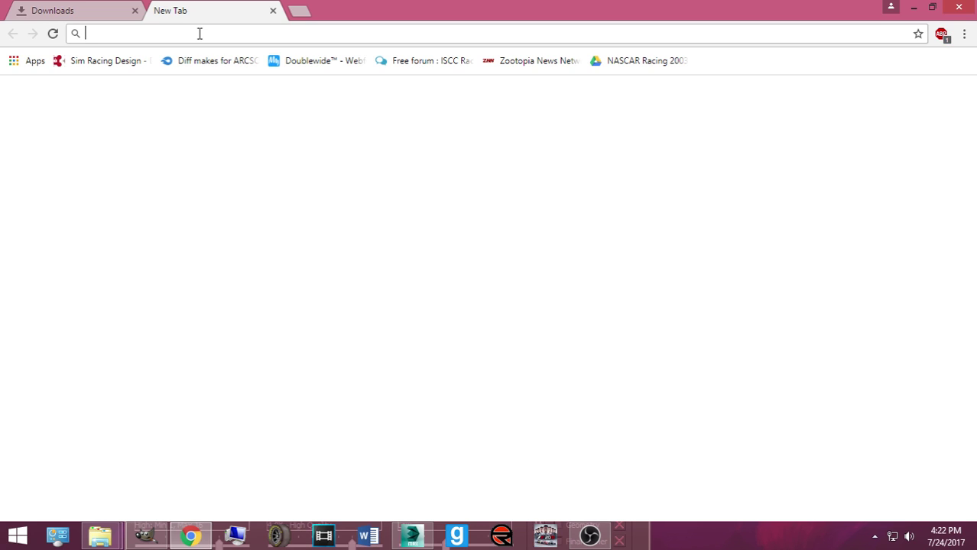
type("imgur")
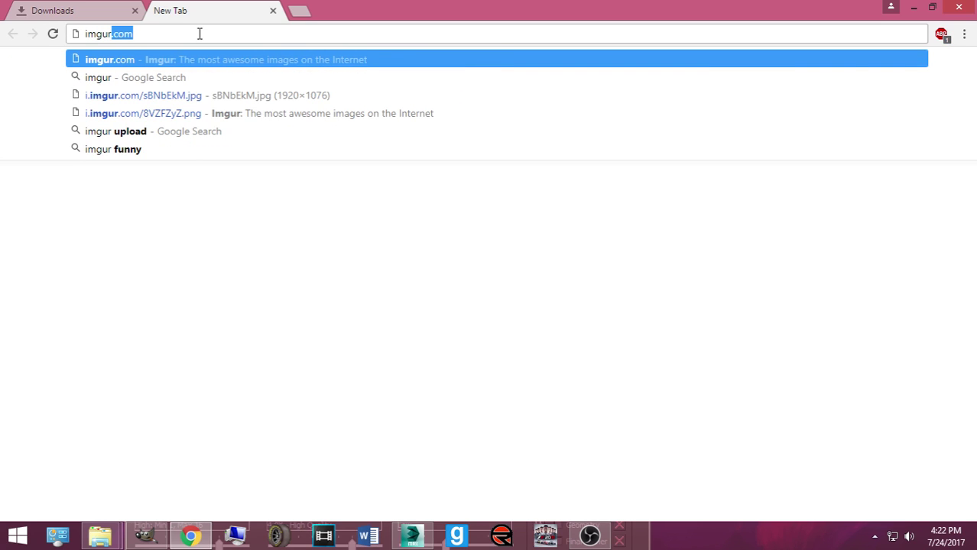
type(".com")
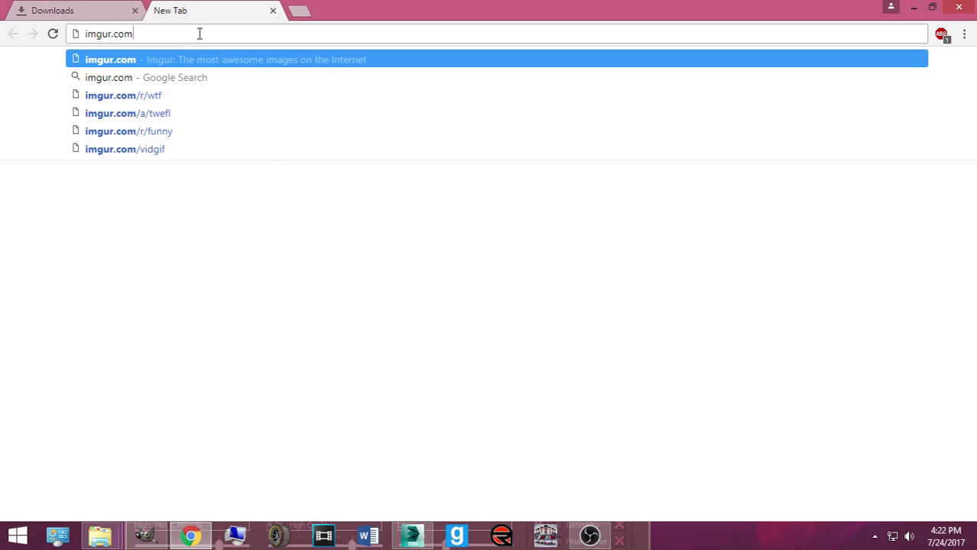
type("/f5")
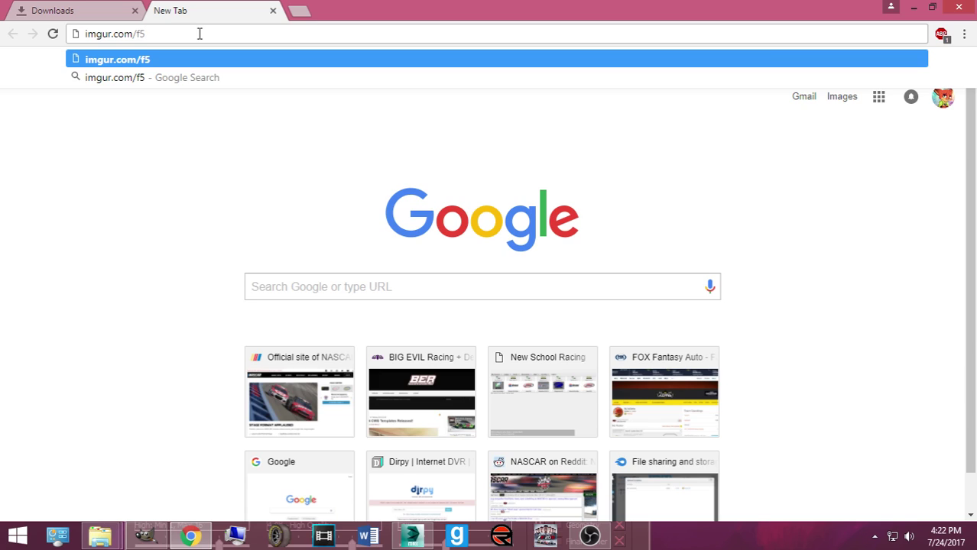
type("JvN")
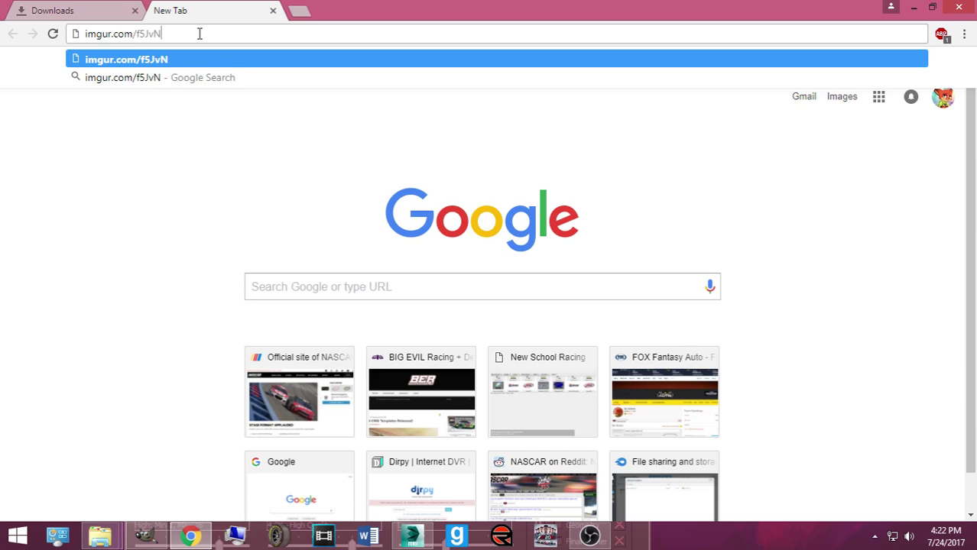
type("8u.jpg")
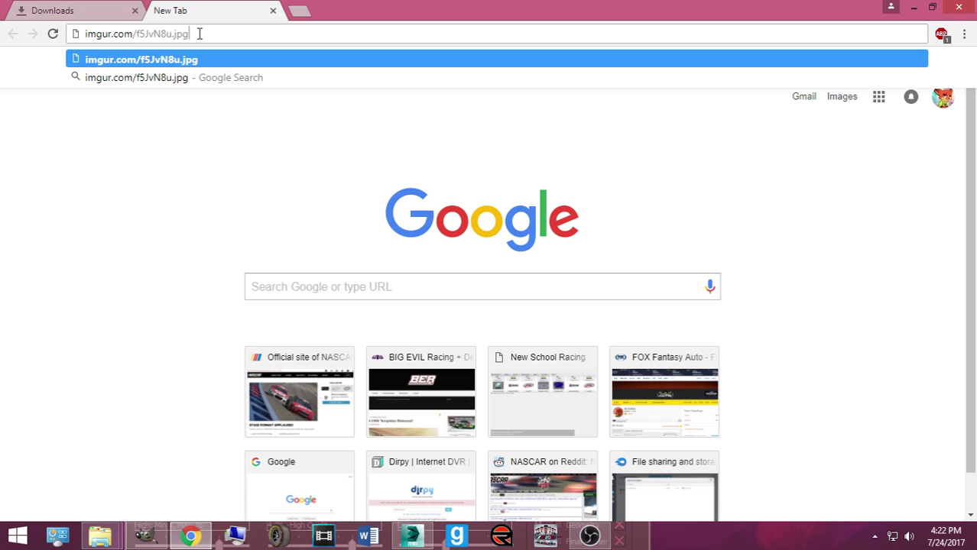
key("Return")
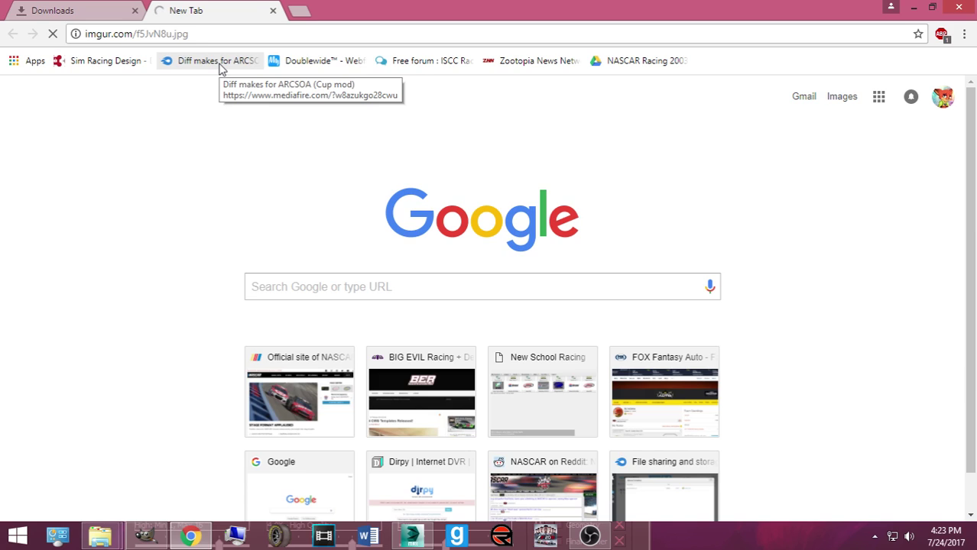
Step: Reload f5JvN8u.jpg until the #7 Goodwrench Camaro appears, then view it at full size
left_click(102, 36)
left_click(119, 126)
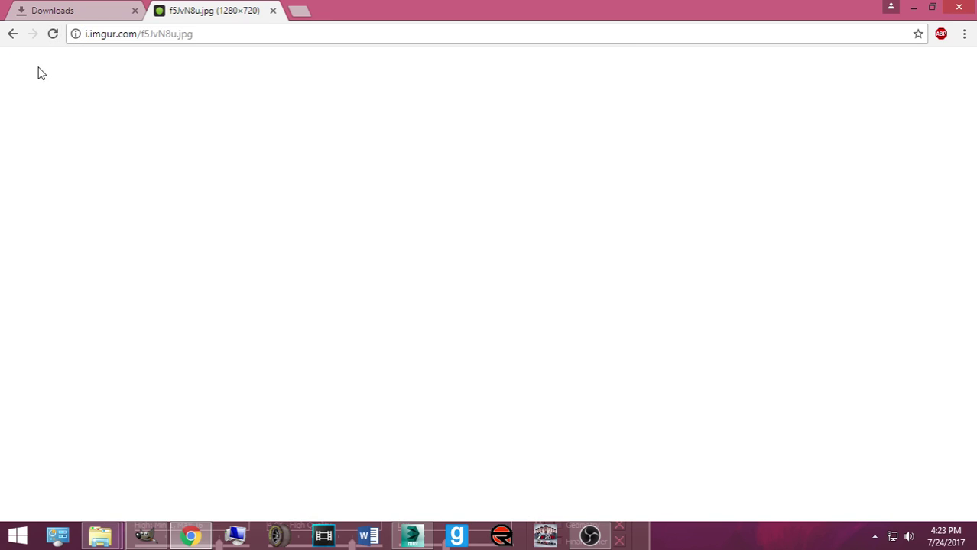
left_click(51, 34)
left_click(104, 34)
left_click(94, 33)
left_click(286, 194)
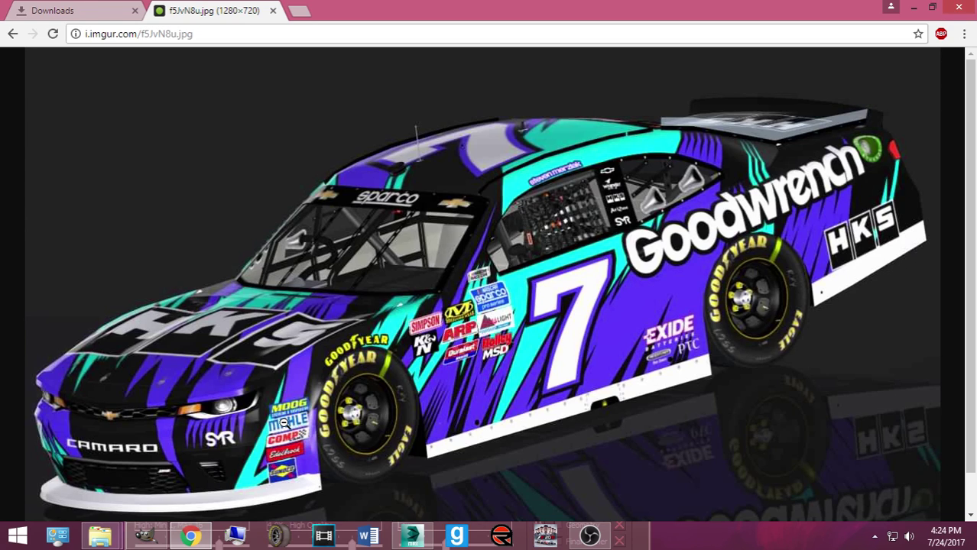
scroll(283, 423, "down", 1)
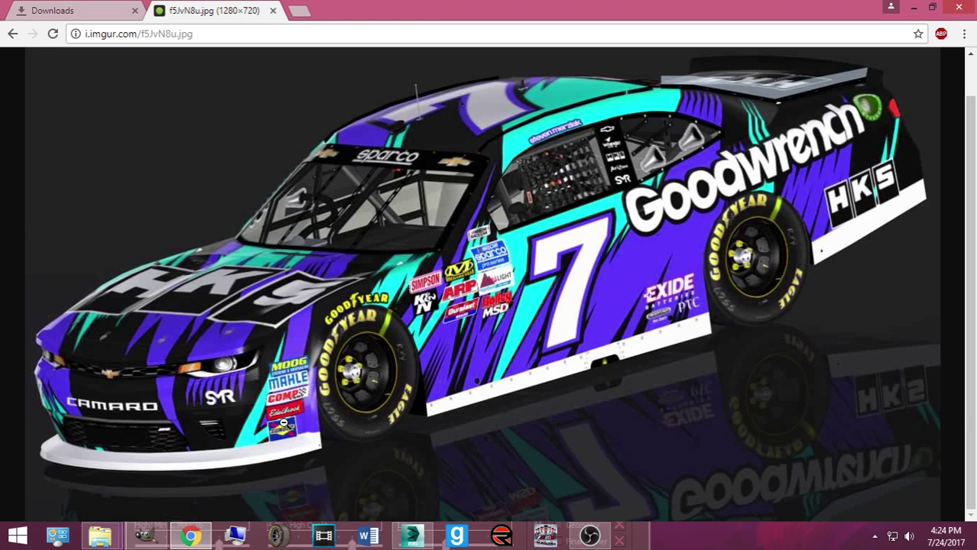
scroll(464, 303, "up", 1)
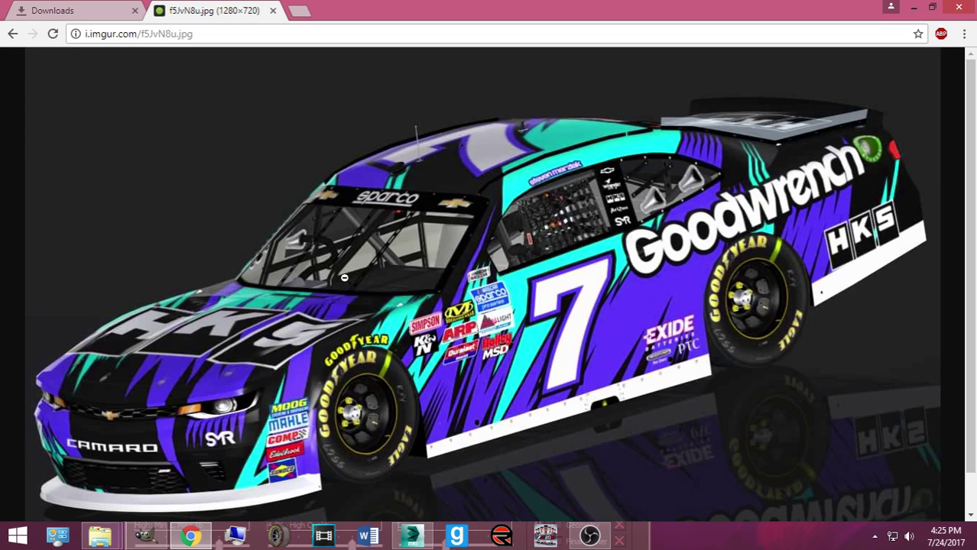
Step: Load imgur.com/NSnYX21.jpg in a new Chrome tab, then return to 3ds Max
left_click(298, 12)
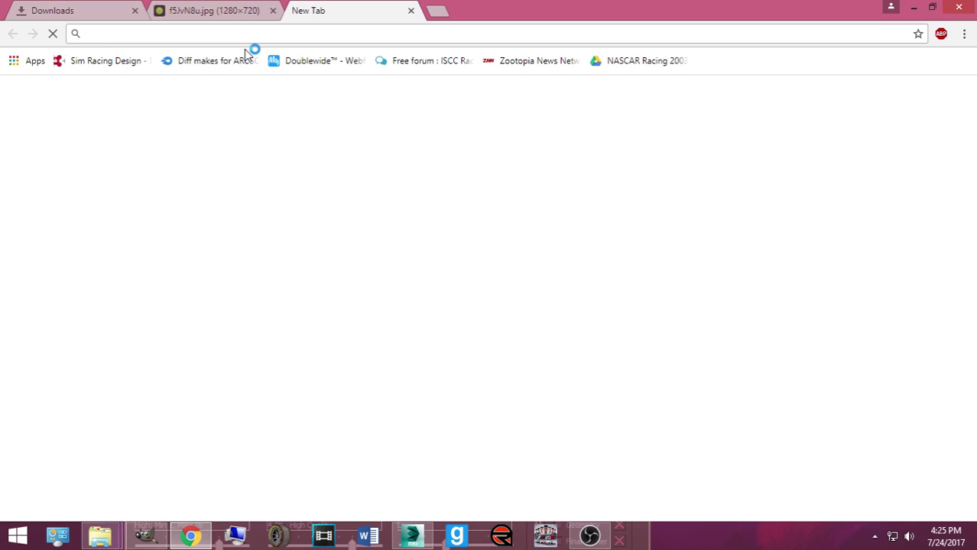
type("imgur")
key("Delete")
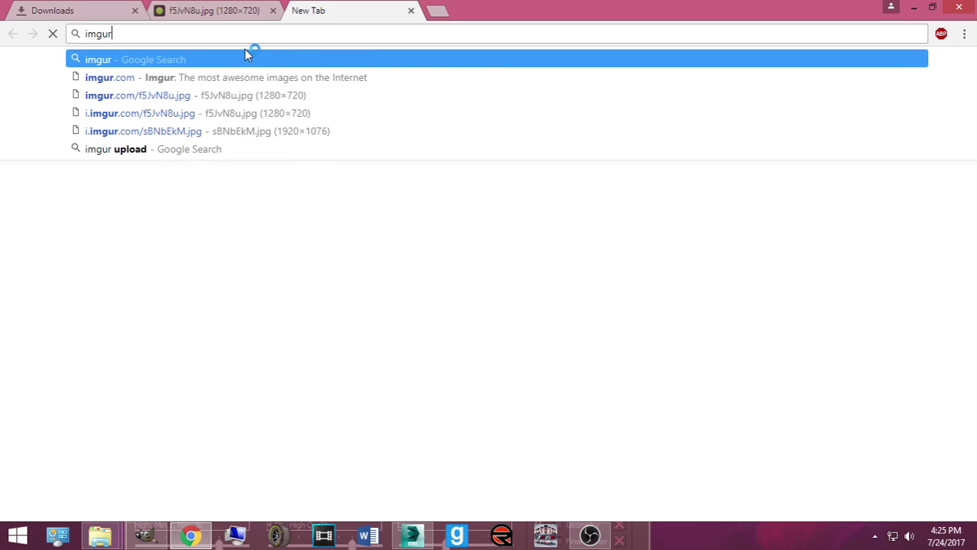
type(".com")
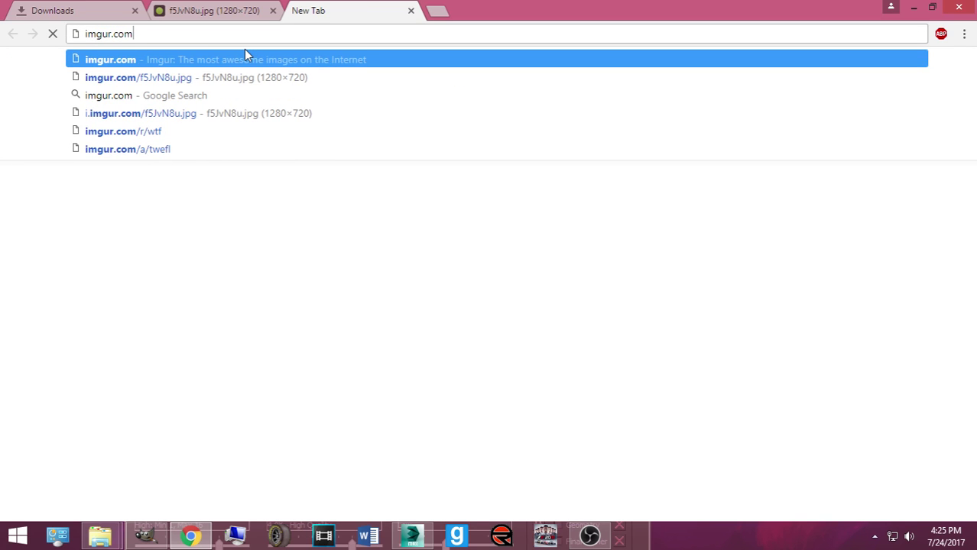
type("/NS")
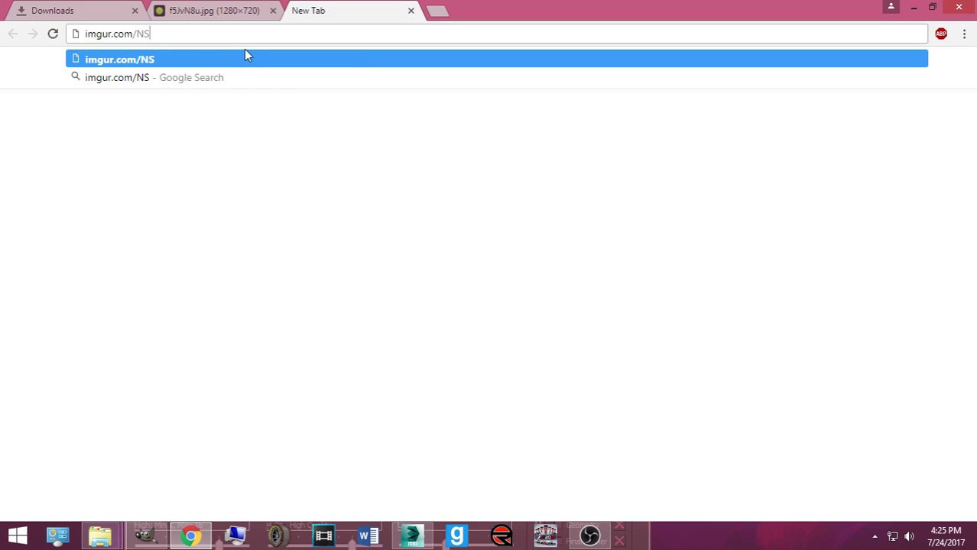
type("nT")
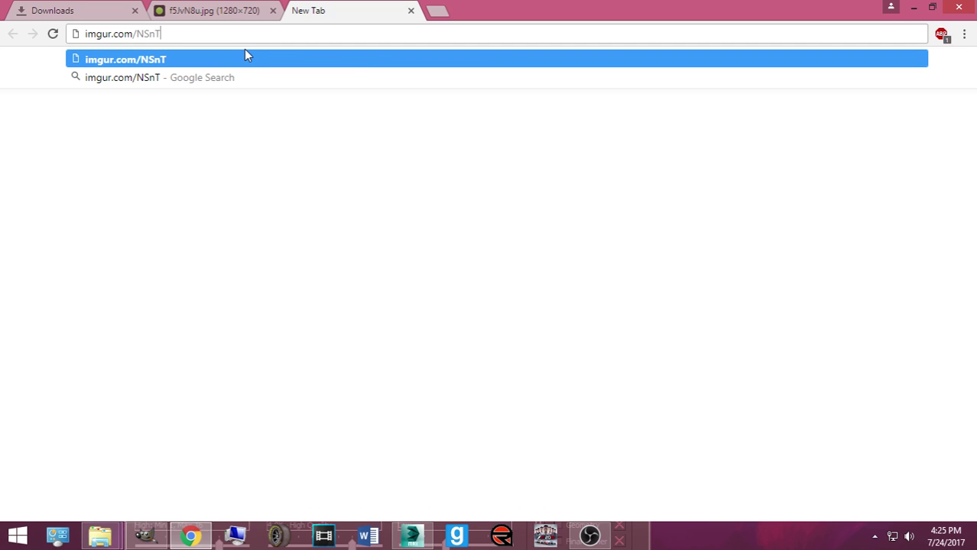
key("BackSpace")
type("YX21.j")
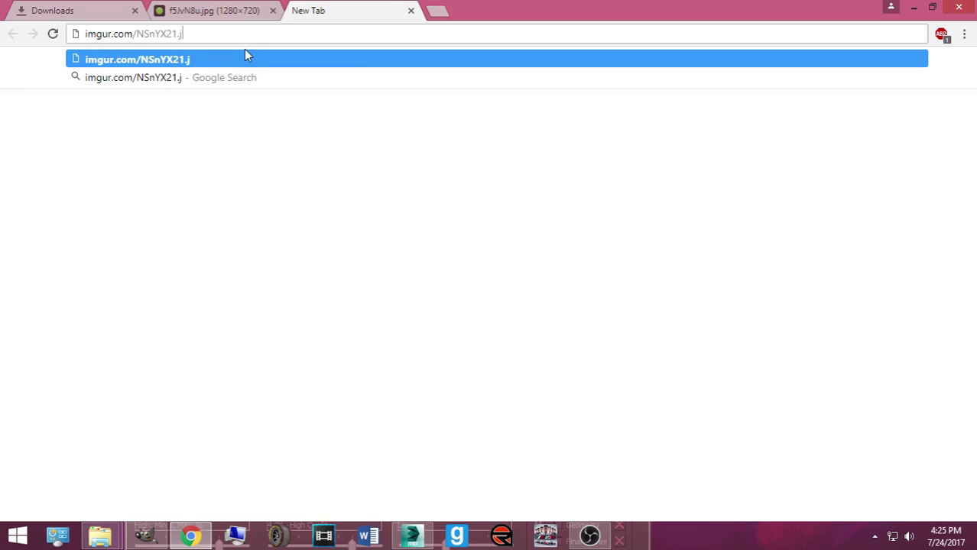
type("pg")
key("Return")
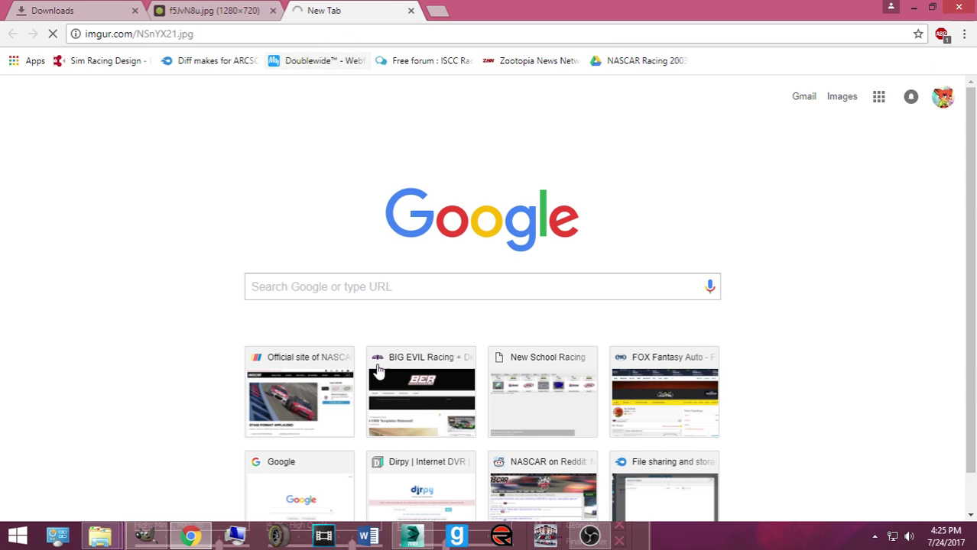
left_click(411, 535)
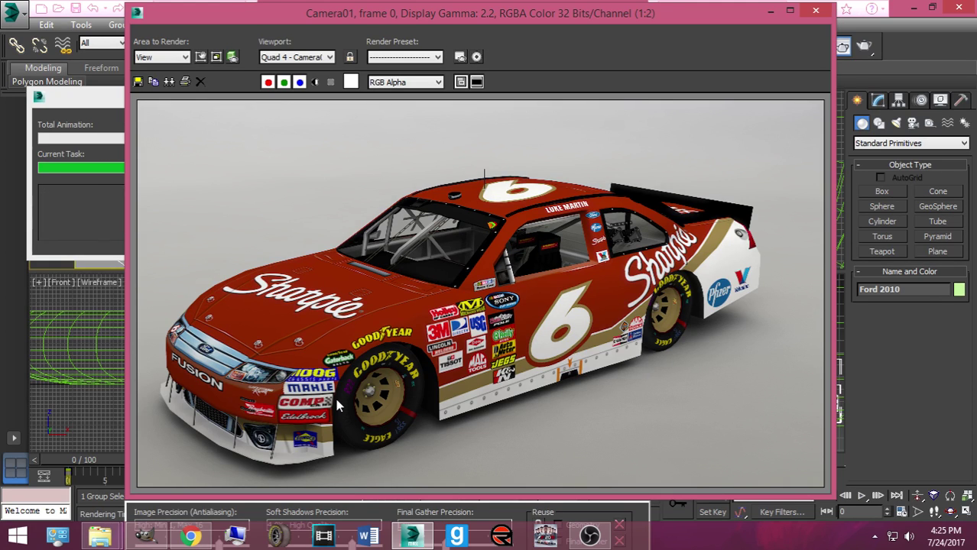
Step: Save the render as a PNG named with the driver's name plus '#6 Sharpie Ford Throwback (2017)'
left_click(137, 81)
left_click(398, 334)
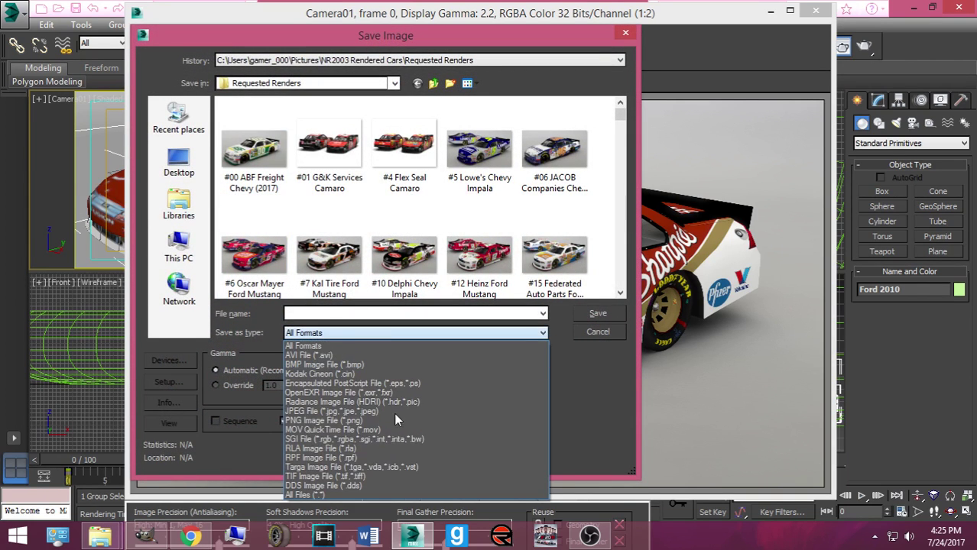
left_click(391, 421)
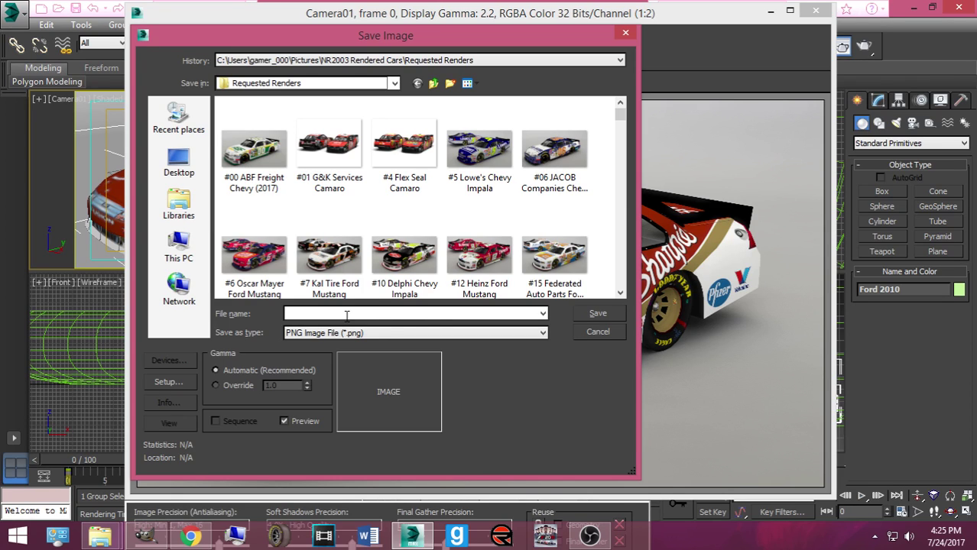
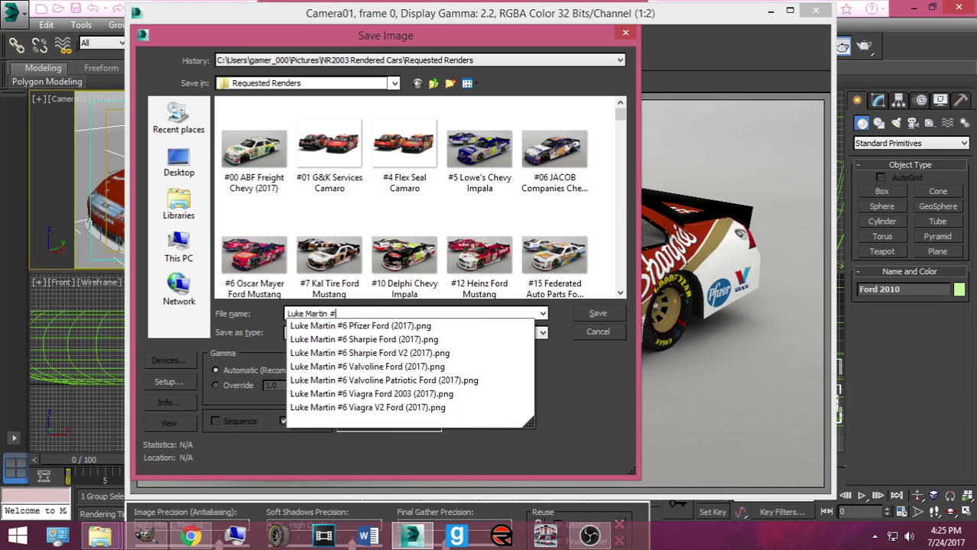
type("6 Sharp")
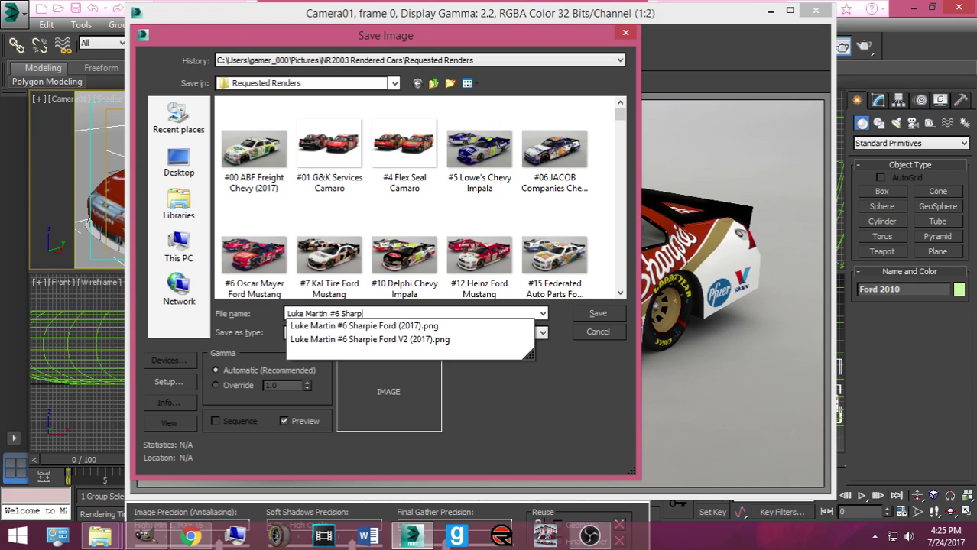
type("ie Ford Throwback (2017)")
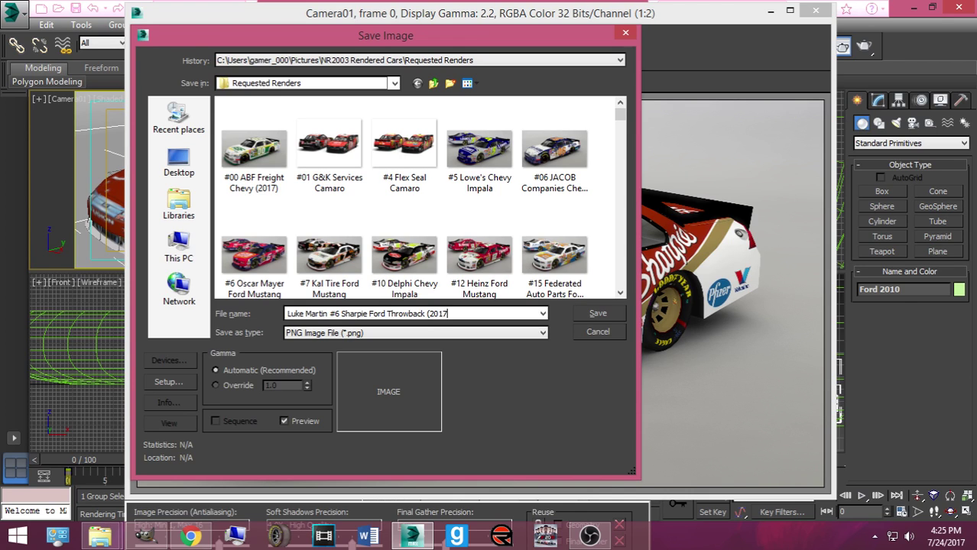
left_click(597, 316)
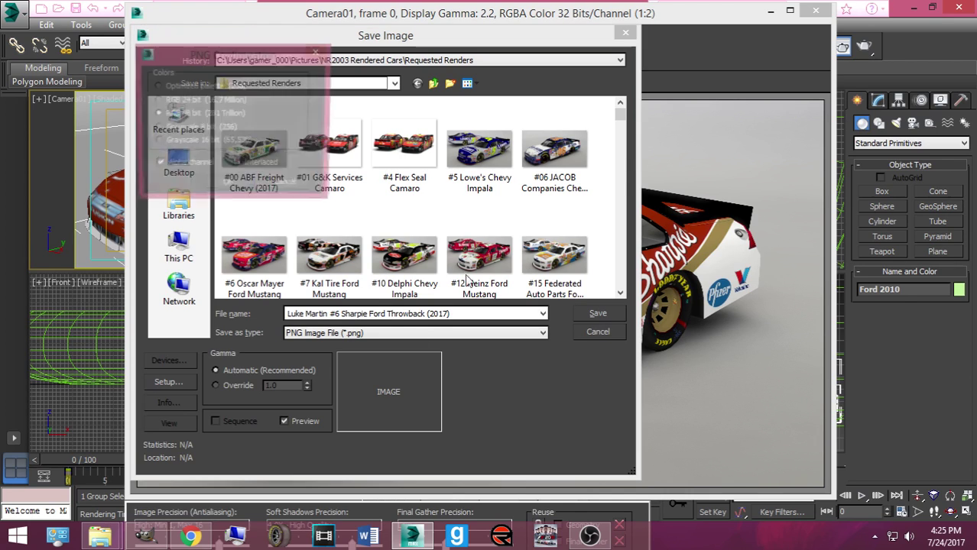
left_click(248, 186)
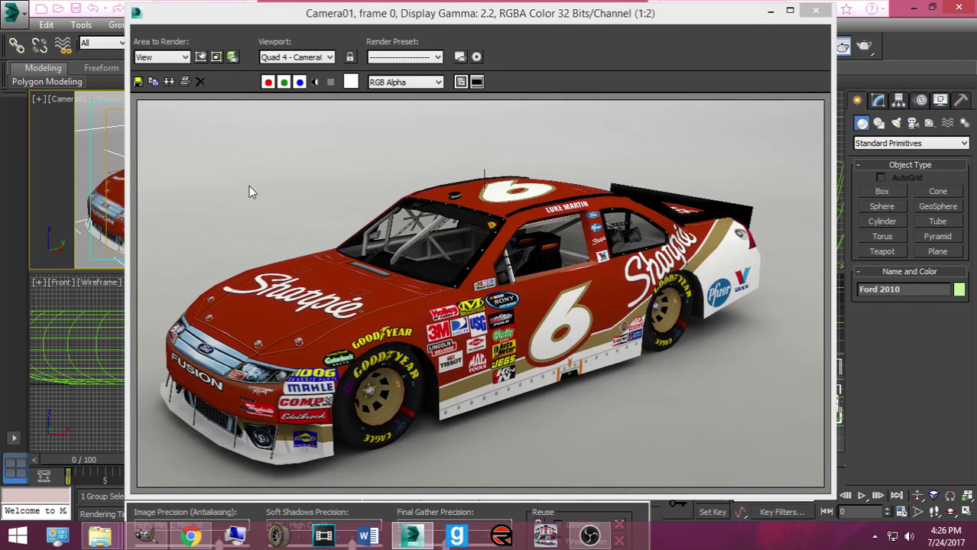
Step: Close the render window and bring the Downloads folder window forward
left_click(816, 11)
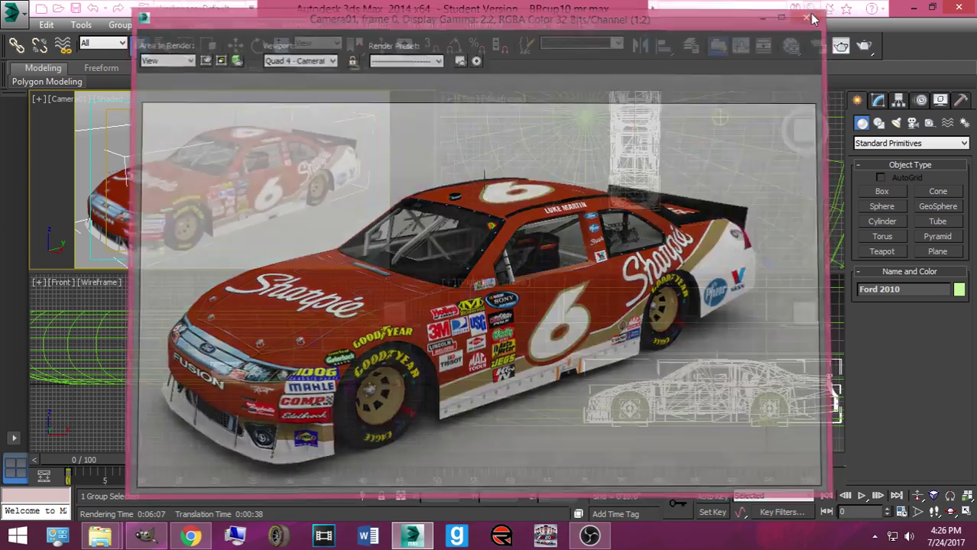
mouse_move(100, 536)
left_click(252, 463)
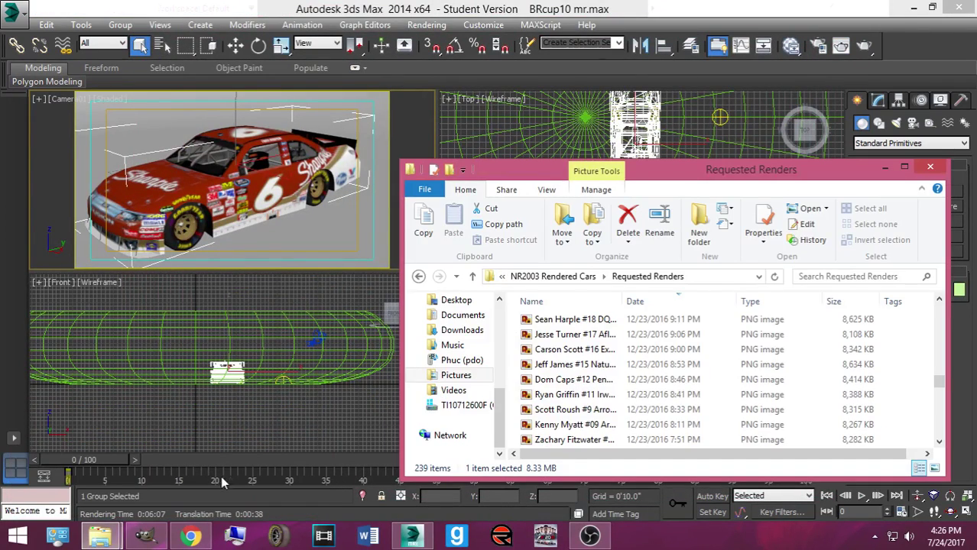
left_click(92, 458)
Step: Drag SCS_6_179.tga onto the car in the Camera view, then close its GIMP preview
left_click_drag(535, 334, 216, 200)
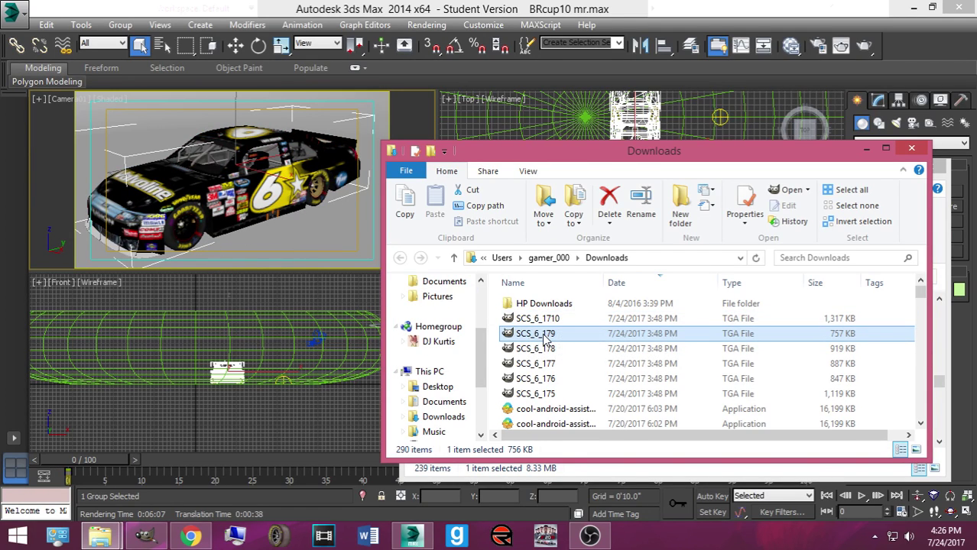
left_click_drag(544, 337, 322, 203)
left_click_drag(541, 340, 327, 172)
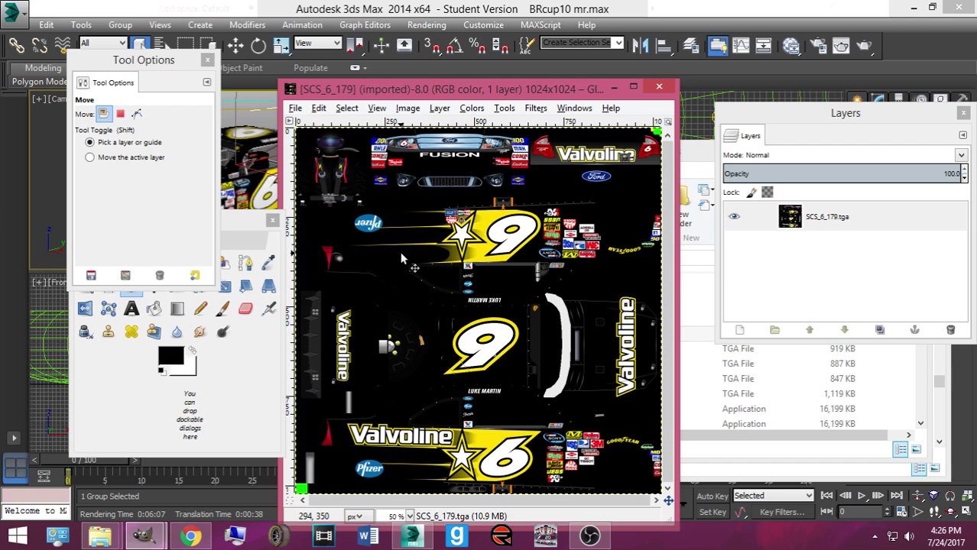
left_click(659, 87)
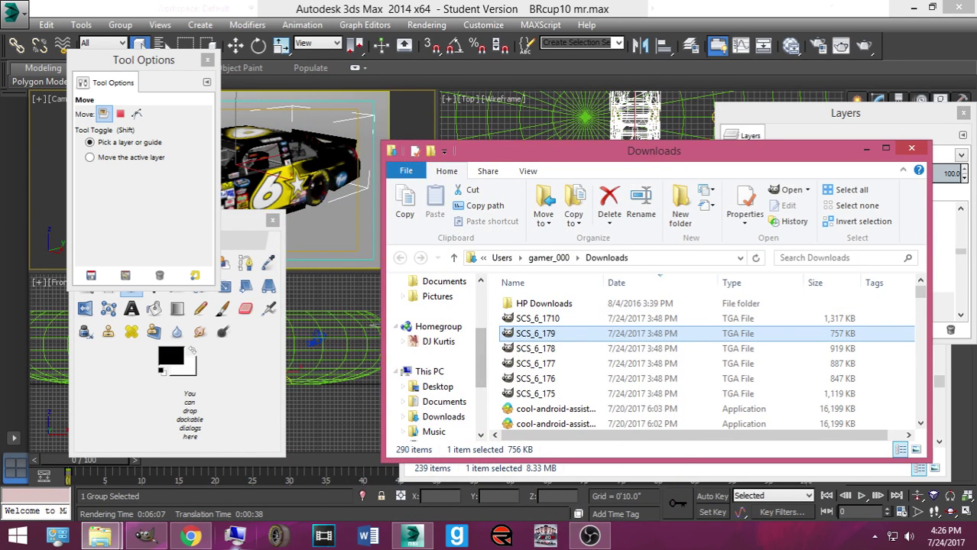
left_click(191, 536)
Step: View the NSnYX21.jpg #59 Taco Bell Camaro image at full size in Chrome
left_click(76, 10)
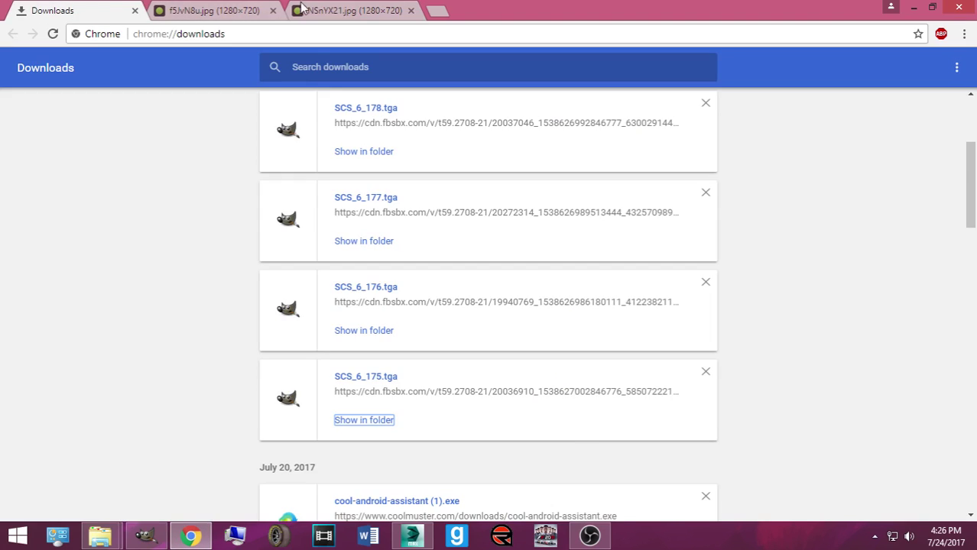
left_click(306, 10)
left_click(304, 236)
scroll(318, 279, "down", 1)
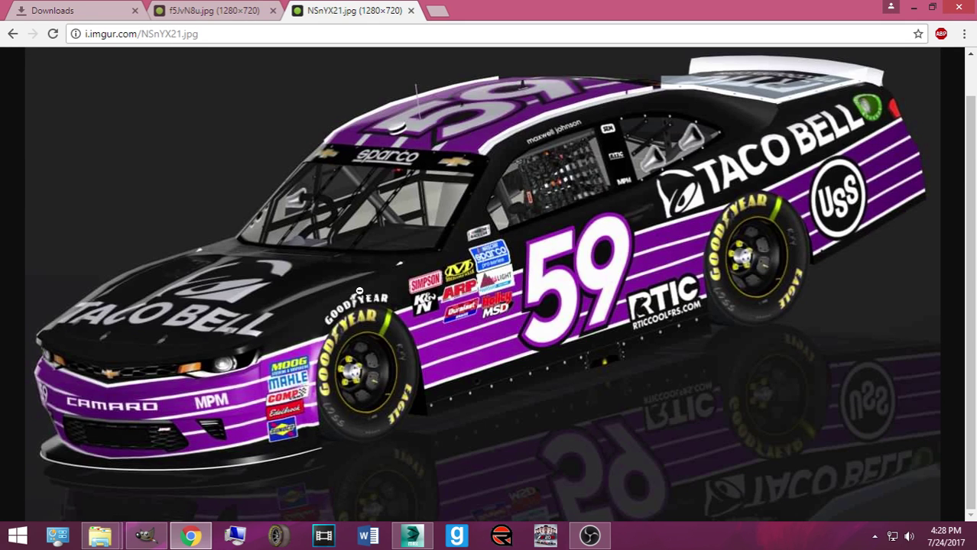
left_click(875, 536)
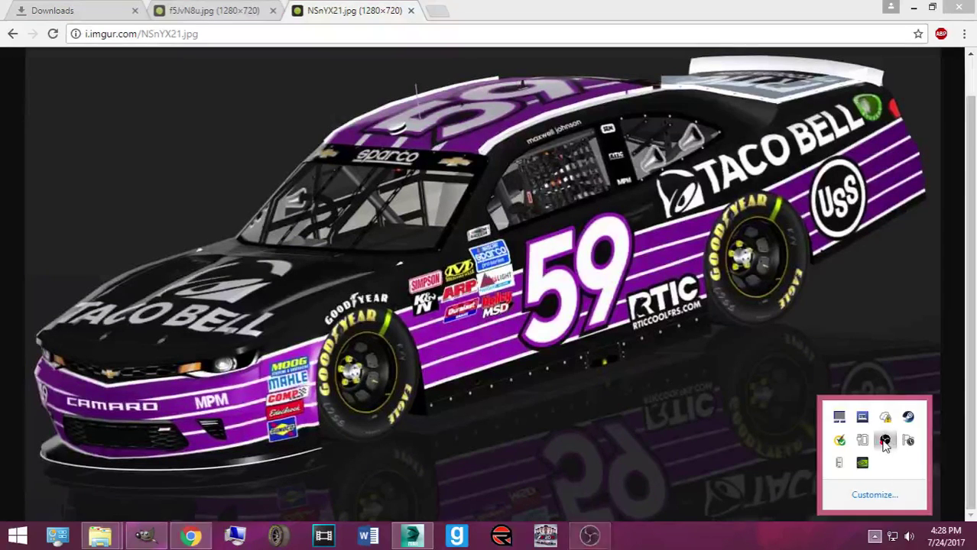
left_click(608, 541)
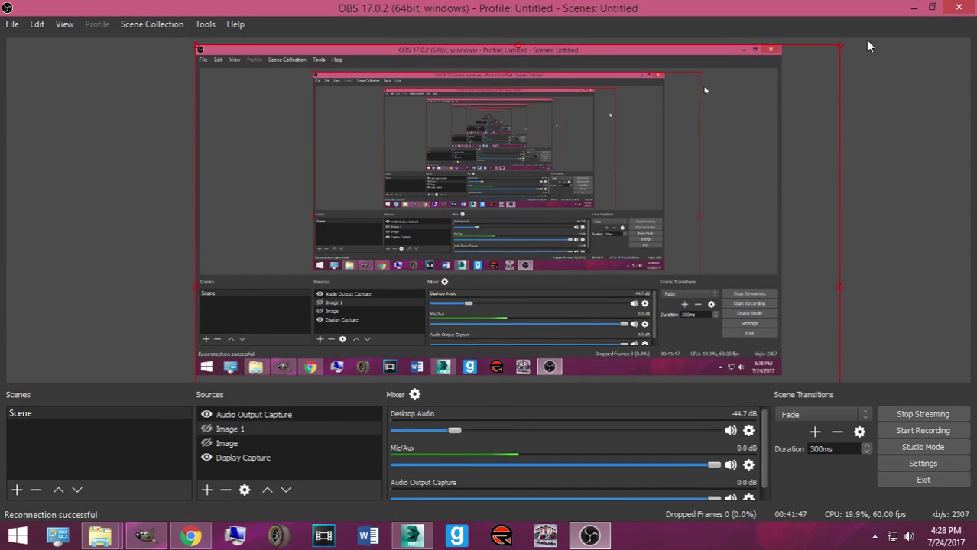
left_click(913, 7)
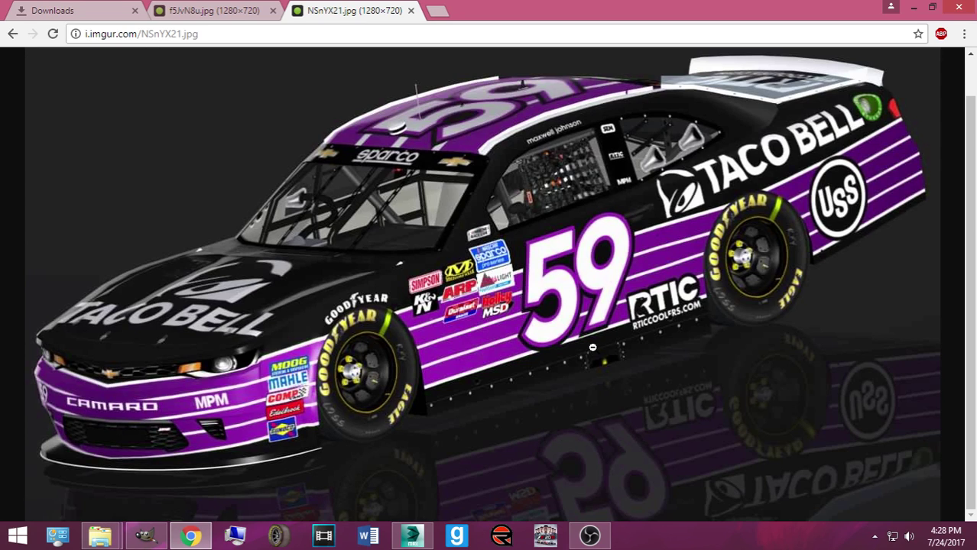
left_click(411, 535)
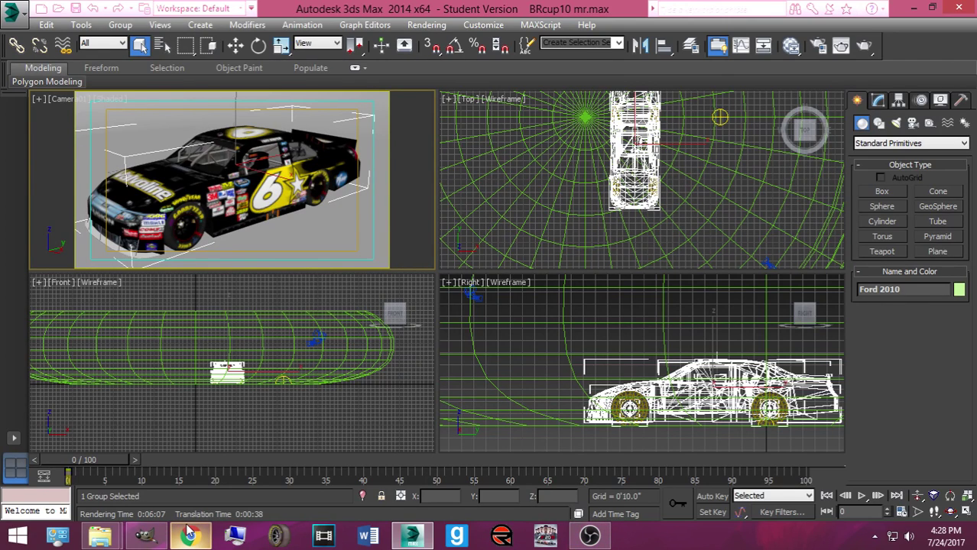
Step: Drag SCS_6_1710.tga from the Downloads folder onto the car in the Camera view
mouse_move(188, 535)
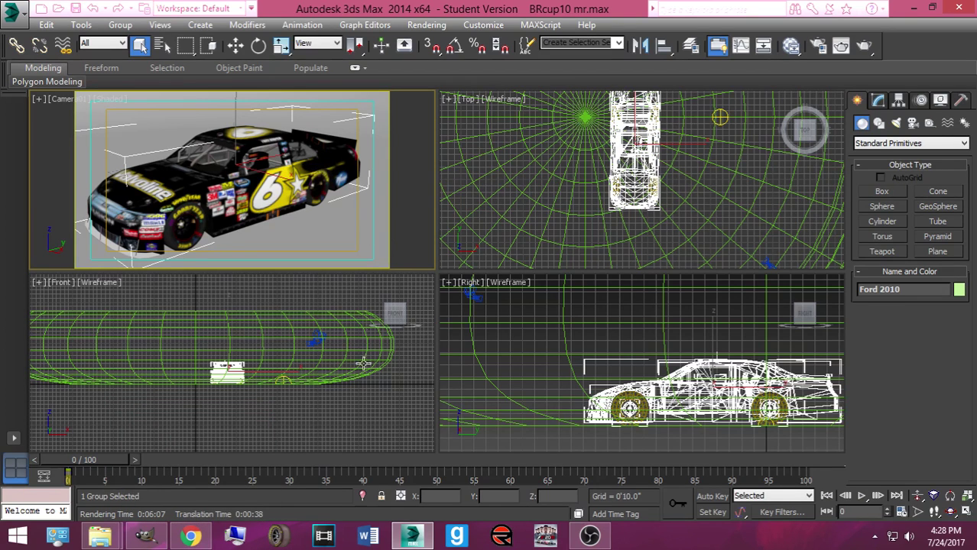
left_click(109, 540)
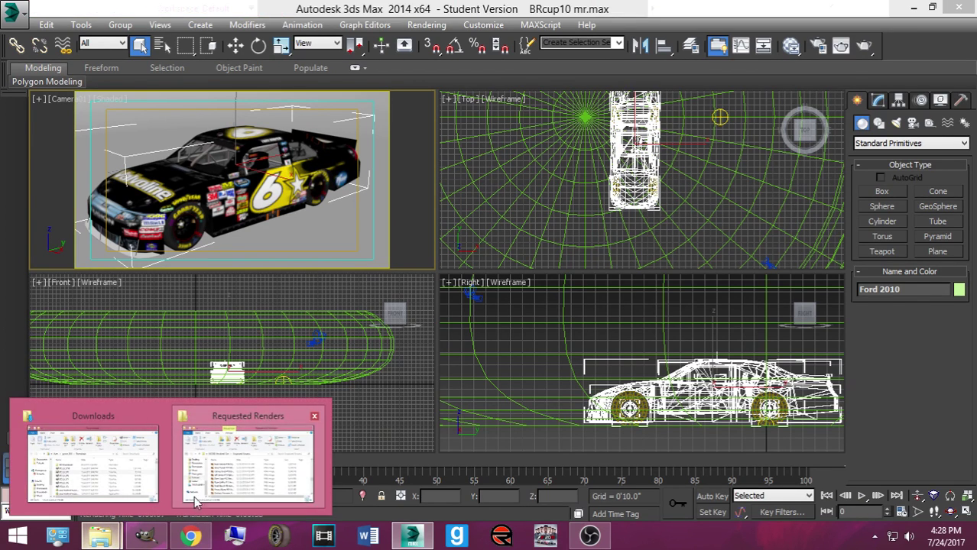
left_click(93, 464)
left_click(530, 322)
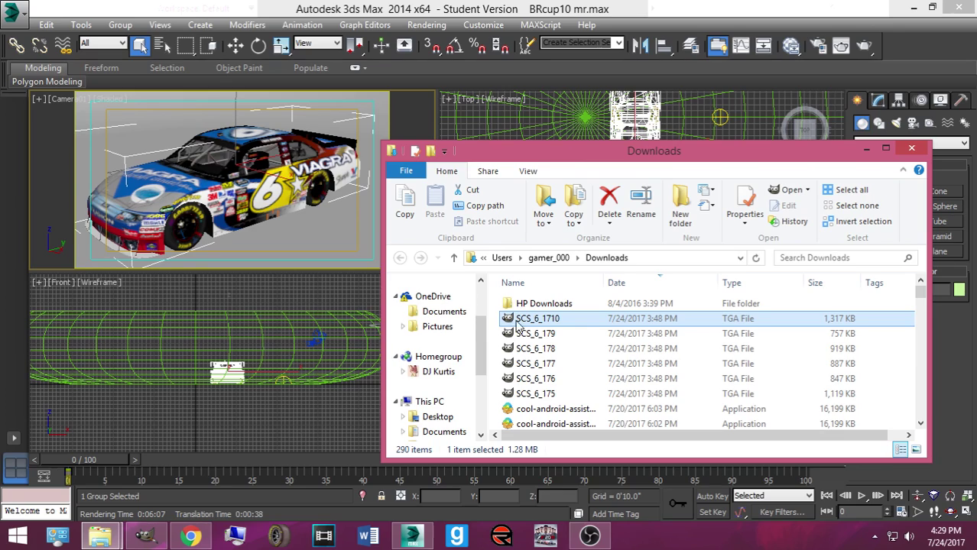
left_click_drag(520, 325, 354, 145)
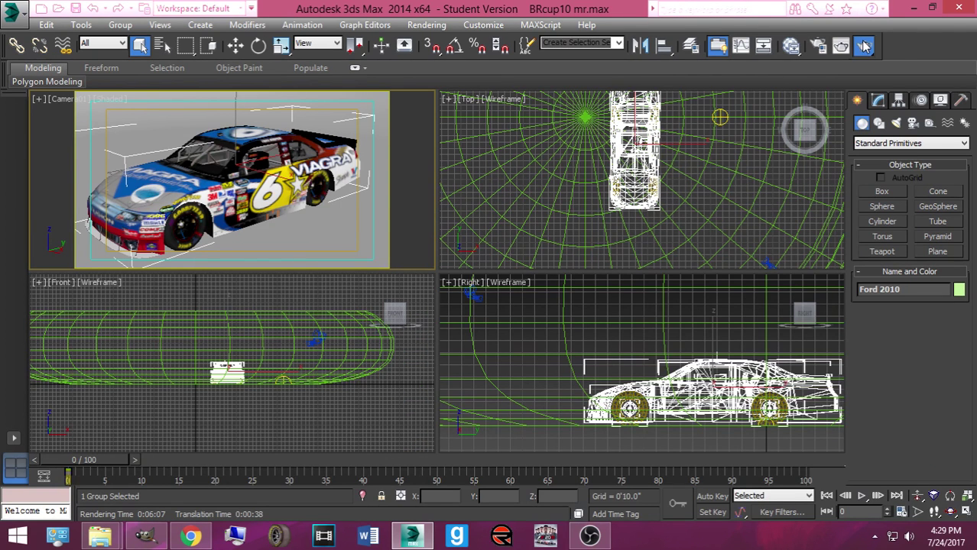
Step: Render the Camera01 view of the Viagra #6 car with Render Production
left_click(864, 46)
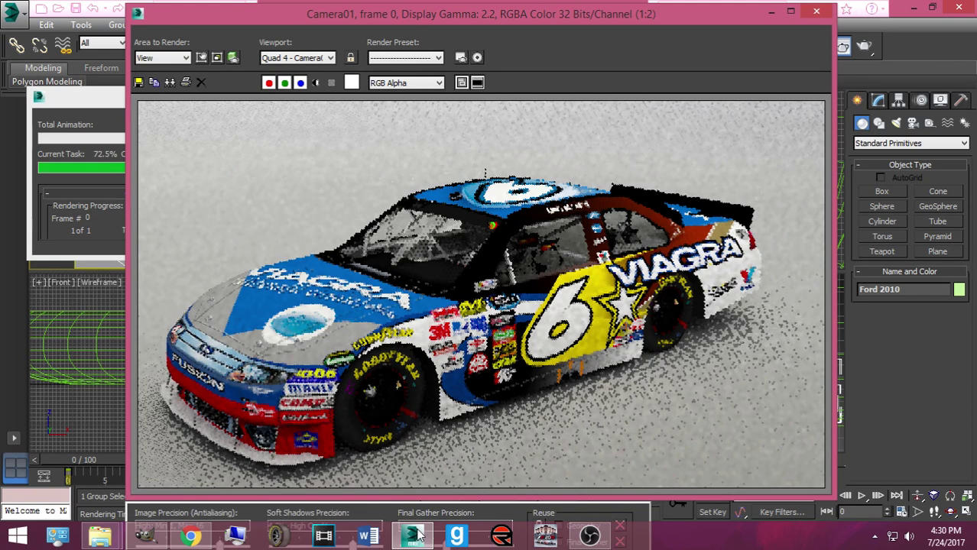
Step: Wait for the Camera01 render to reach 100%, checking OBS in the meantime
left_click(589, 535)
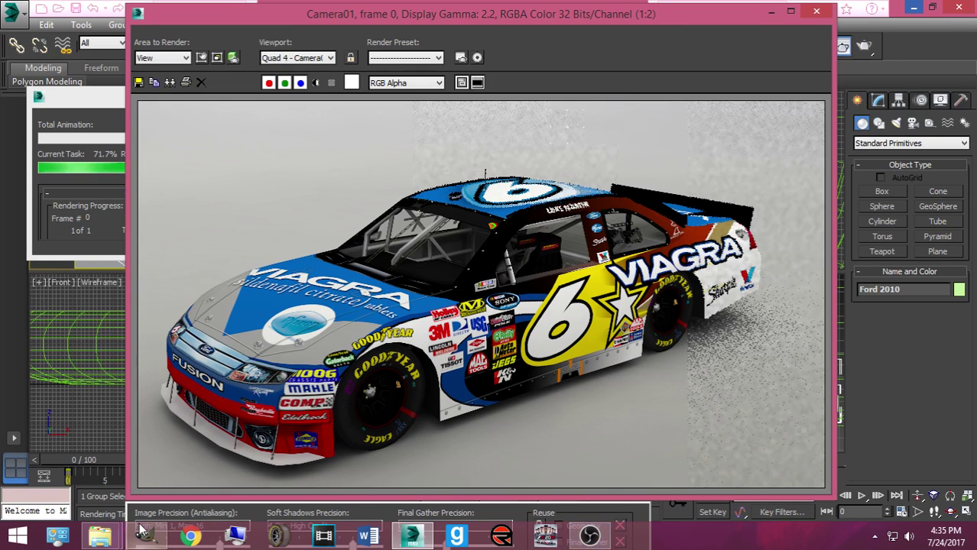
mouse_move(145, 532)
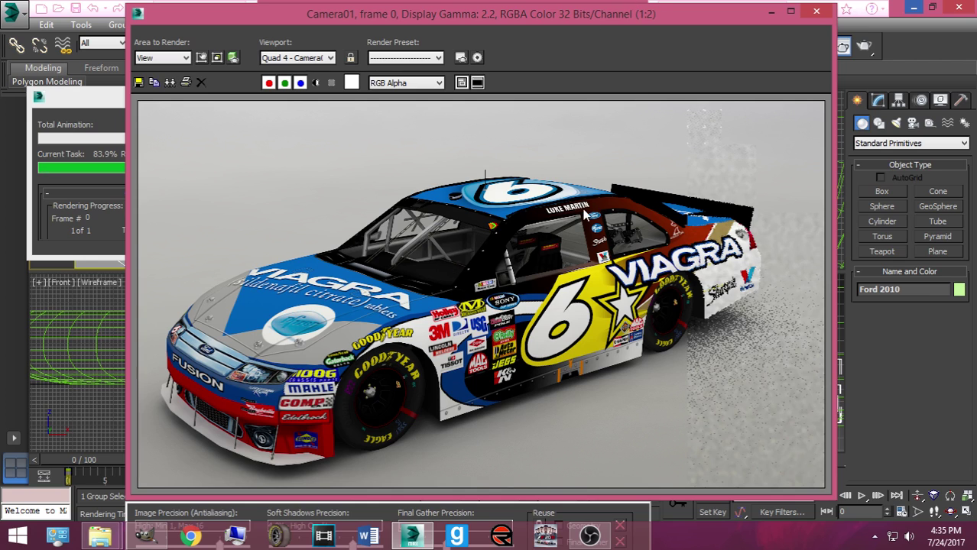
left_click(588, 536)
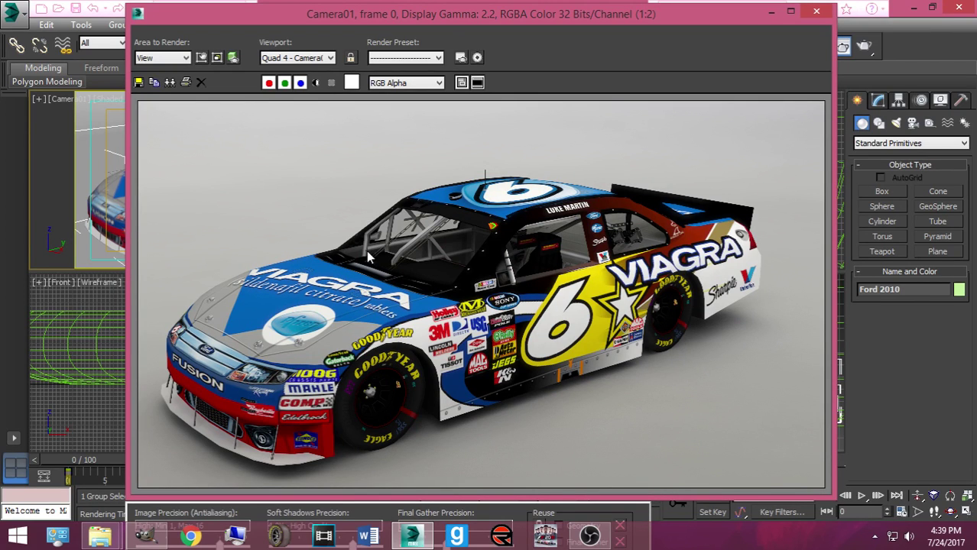
Step: Start saving the render with a first file name and PNG as the format
left_click(138, 82)
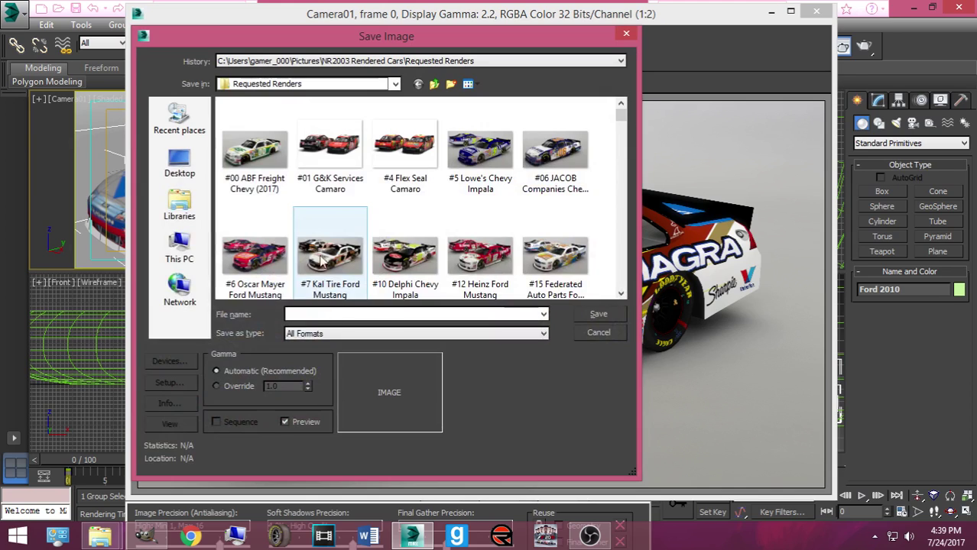
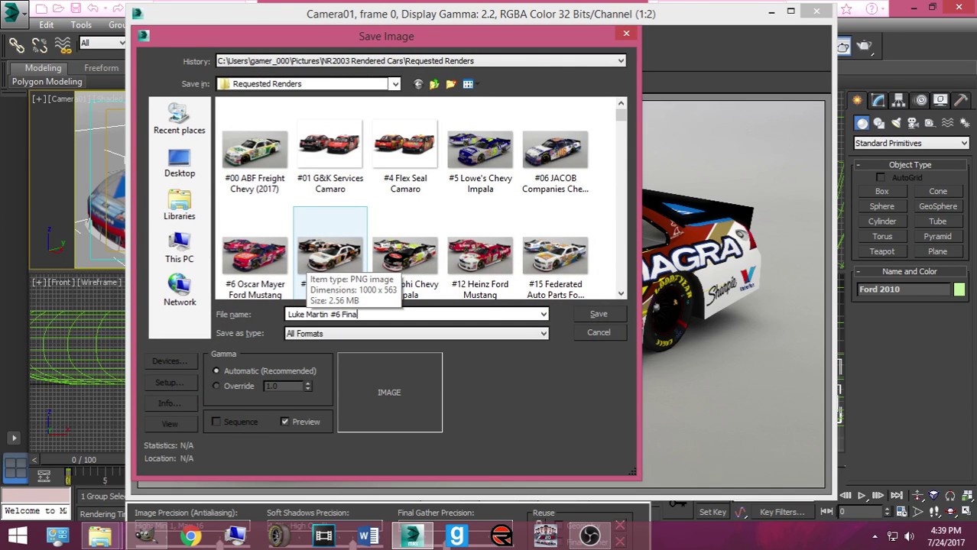
left_click(345, 334)
left_click(324, 421)
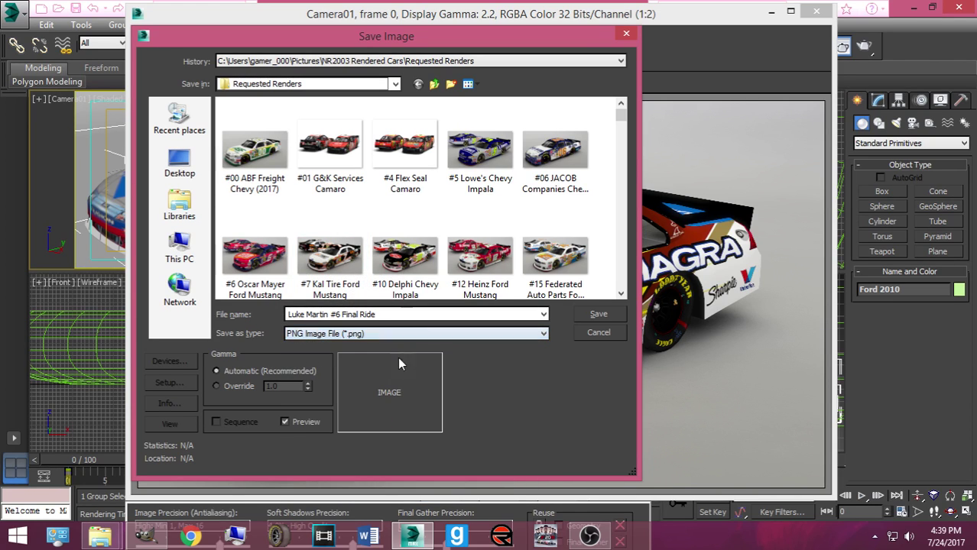
Step: Correct the name to end '#6 Mesh Up Ford (2017)' and save with default PNG settings
left_click_drag(377, 315, 342, 315)
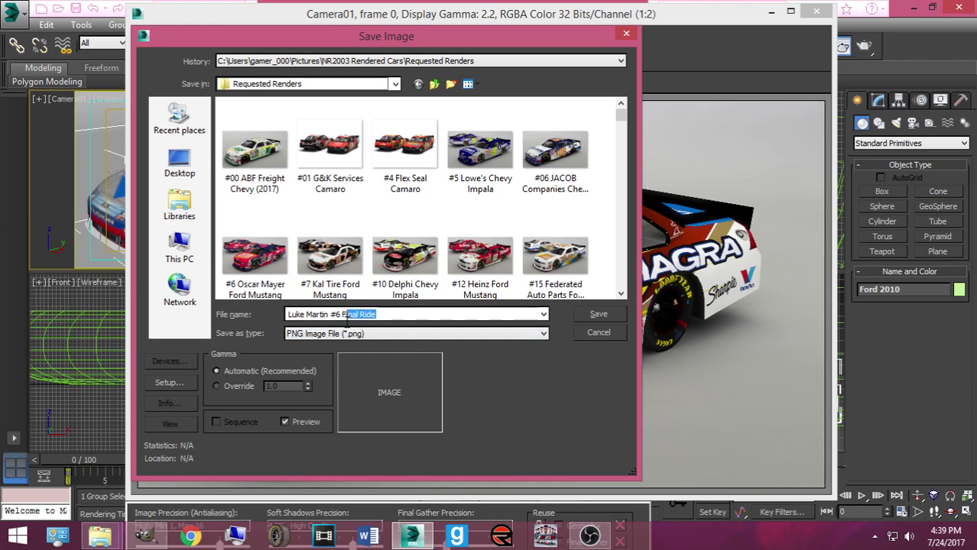
type("Mesh ")
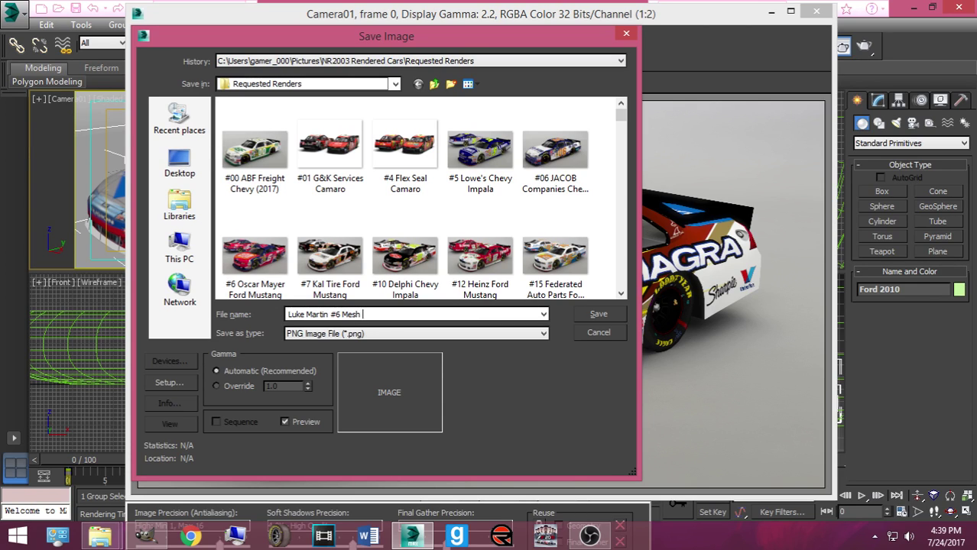
type("Up (2017")
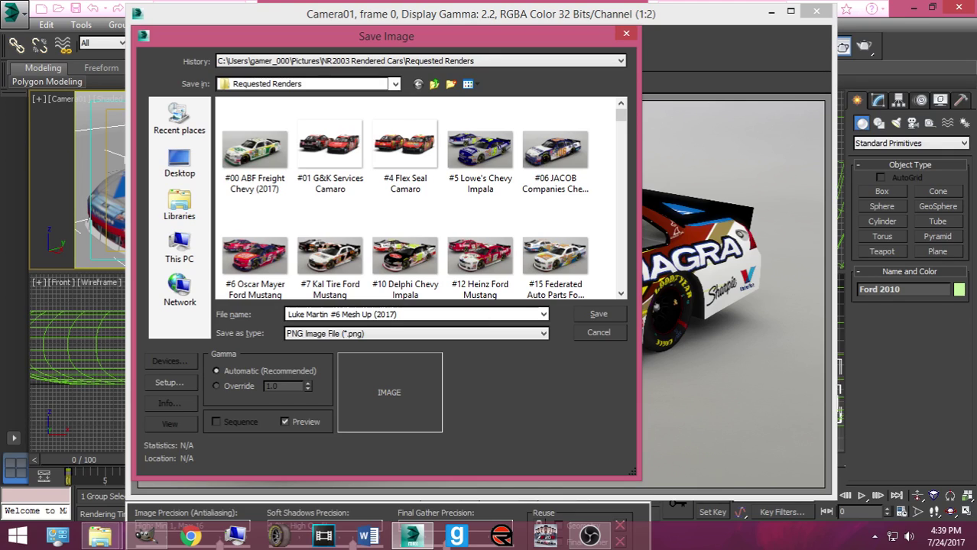
type(")")
left_click(372, 314)
type("Fro")
key("BackSpace")
key("BackSpace")
type("ord")
left_click(598, 314)
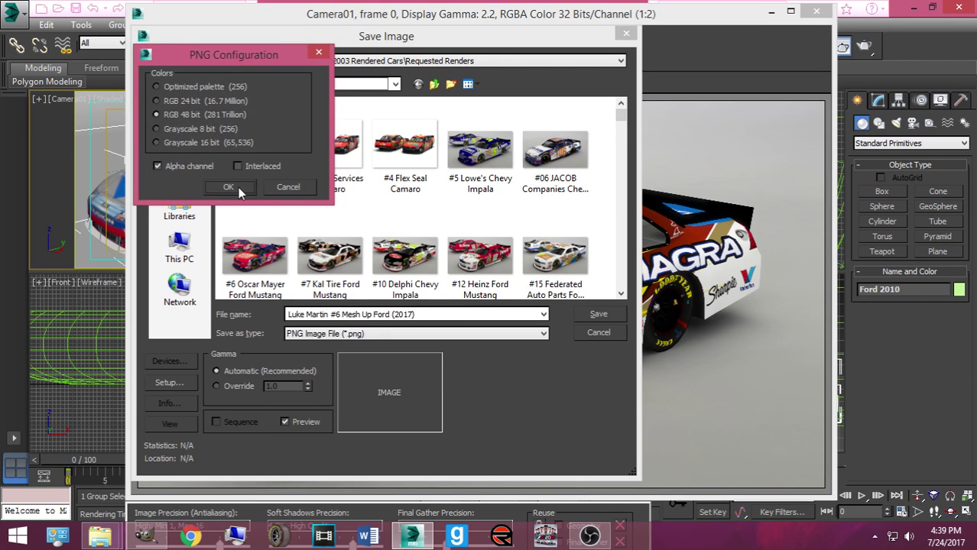
left_click(229, 187)
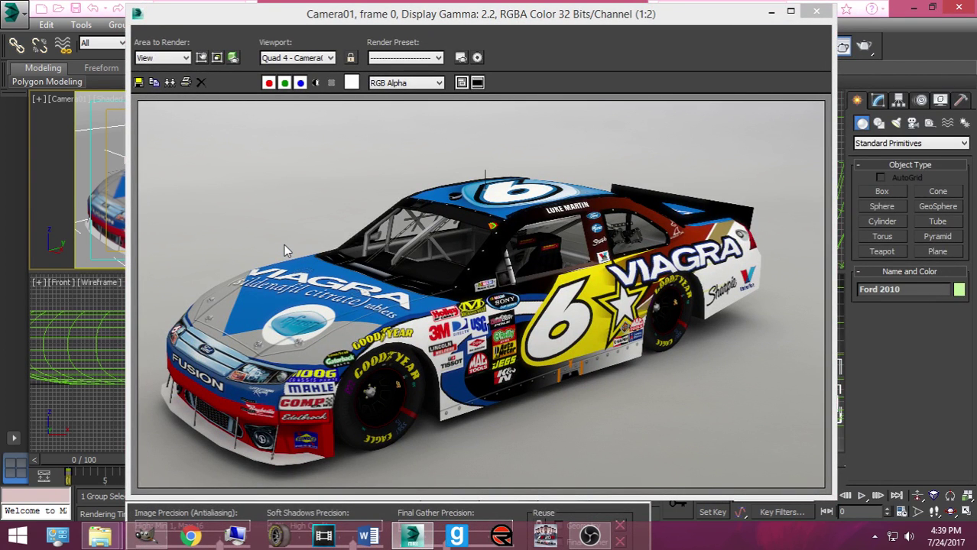
left_click(384, 303)
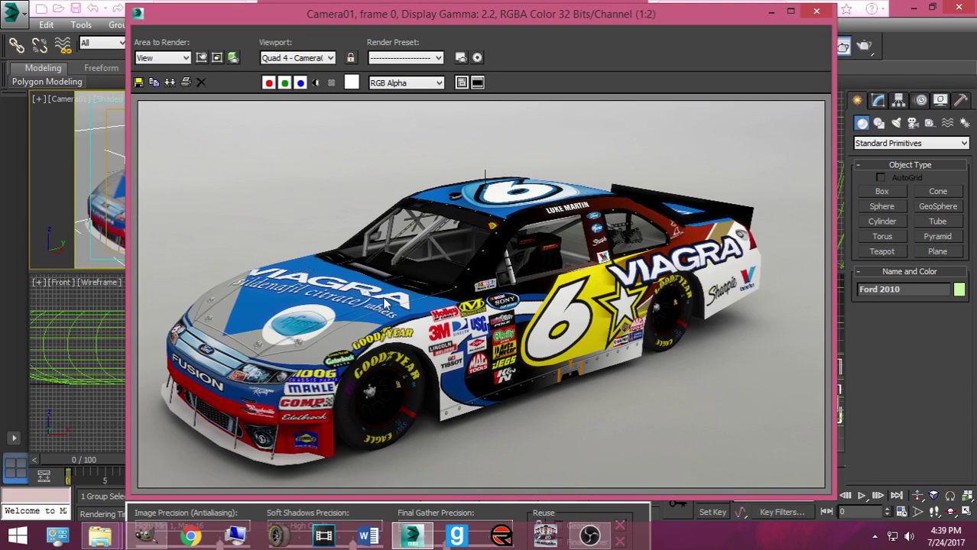
Step: Close the rendered frame window and exit 3ds Max without saving the scene
left_click(817, 12)
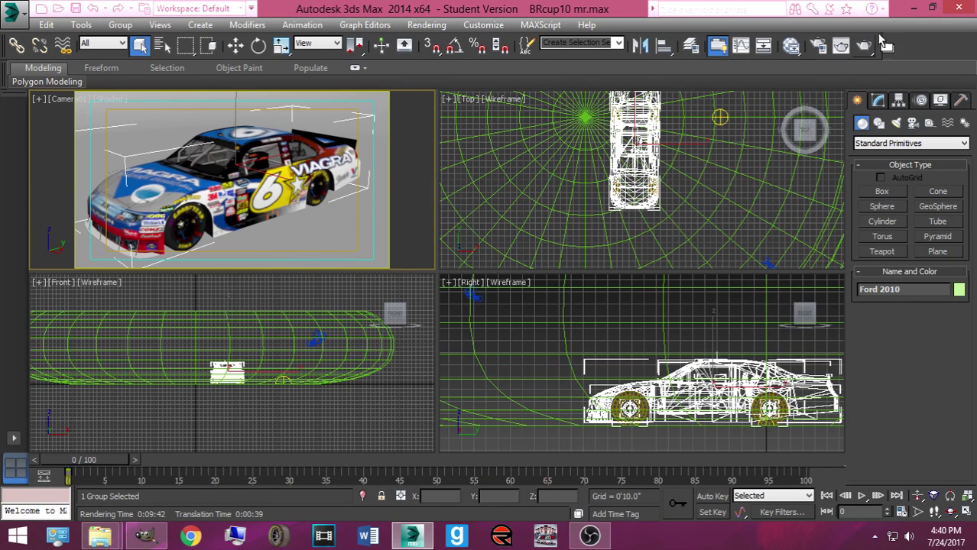
left_click(956, 8)
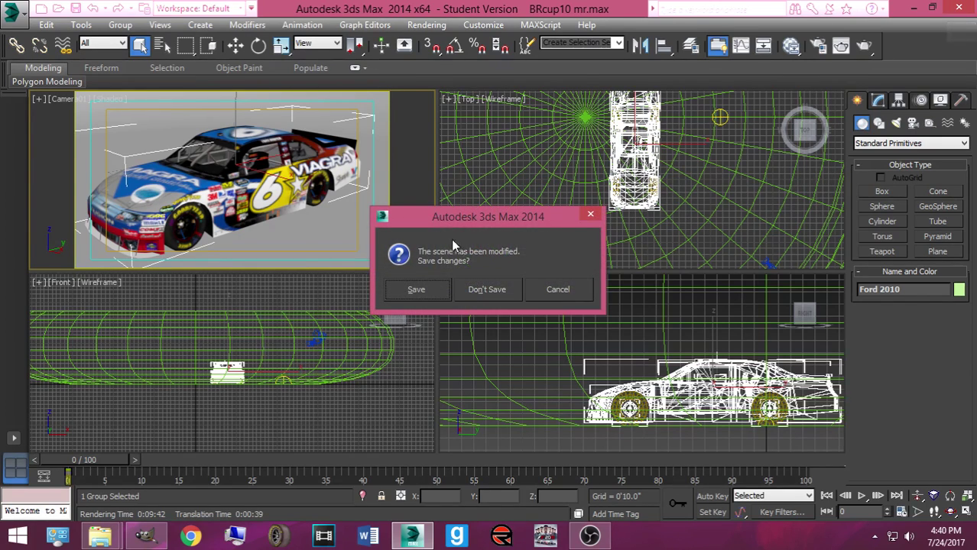
left_click(478, 288)
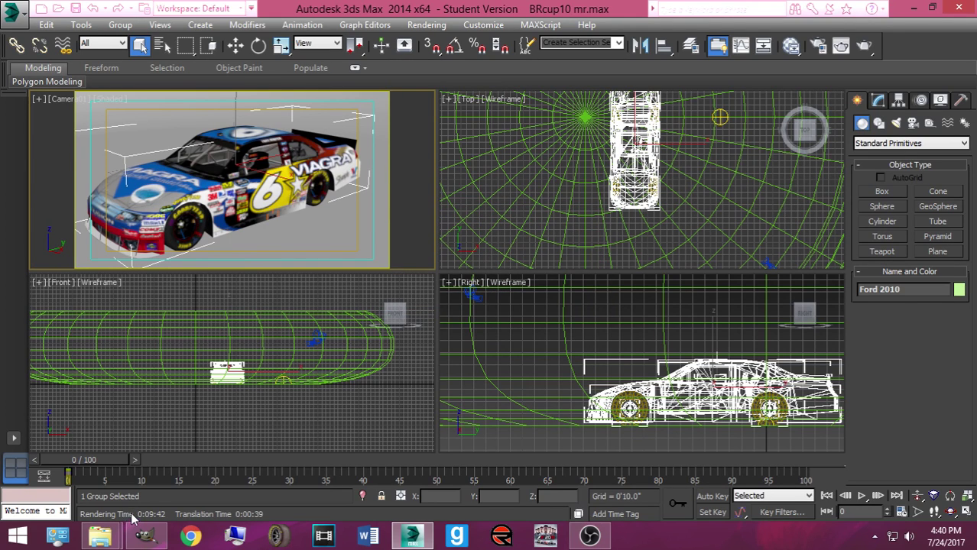
mouse_move(590, 536)
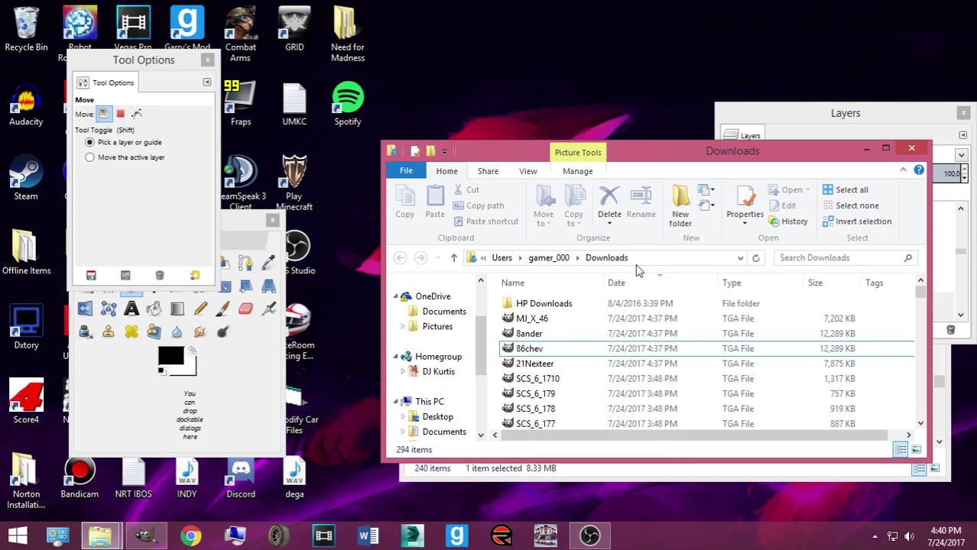
Step: Minimize the Downloads window to reveal Requested Renders, then bring OBS forward
left_click(866, 149)
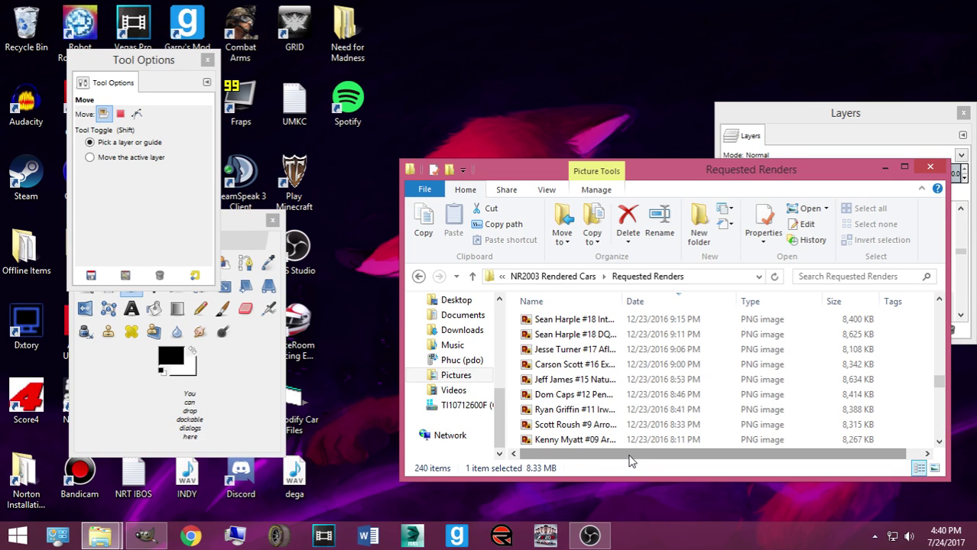
left_click(600, 520)
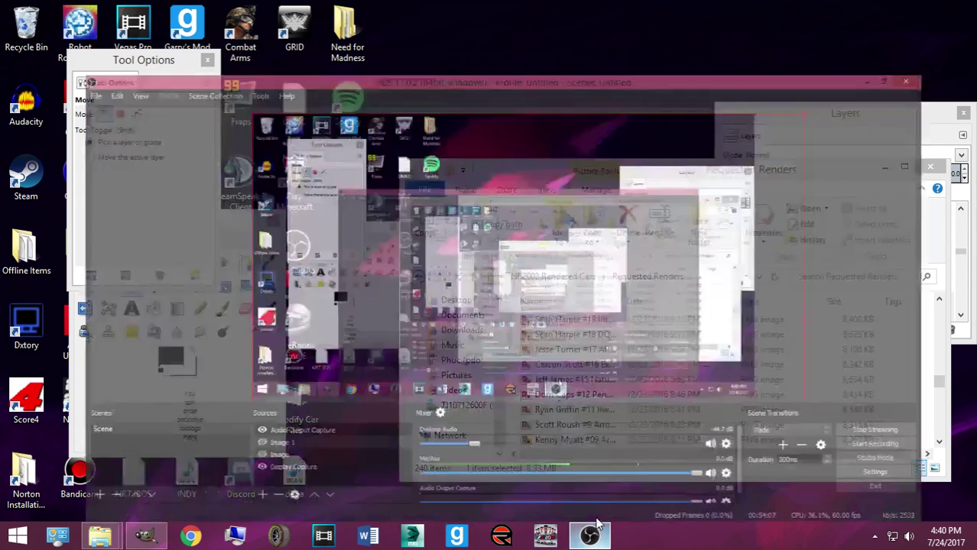